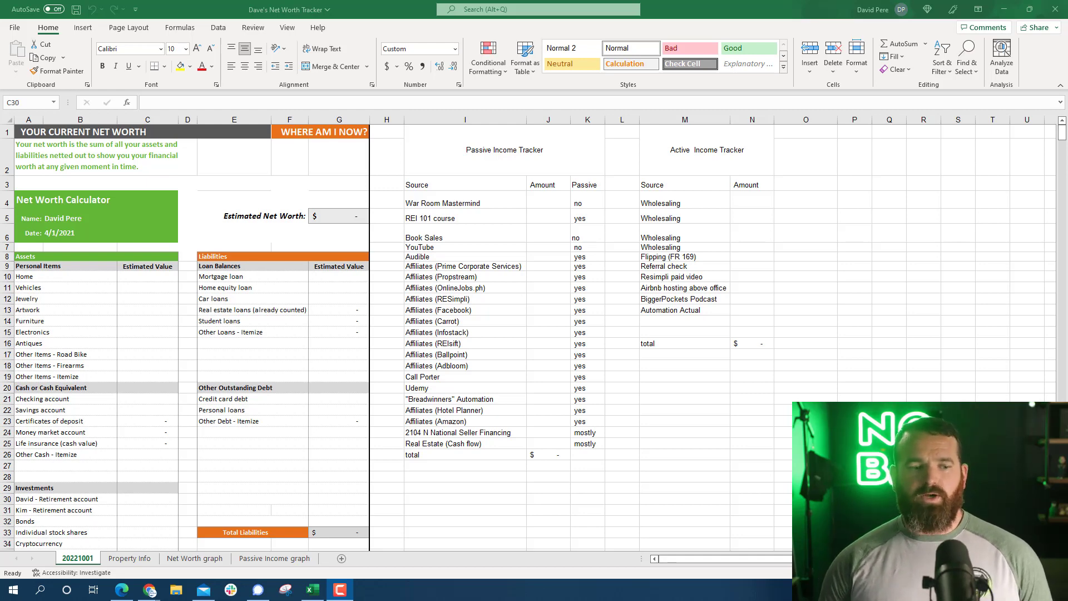
# Look over the top of the 20221001 net worth sheet and select its date cell.
pyautogui.scroll(-1, 175, 305)
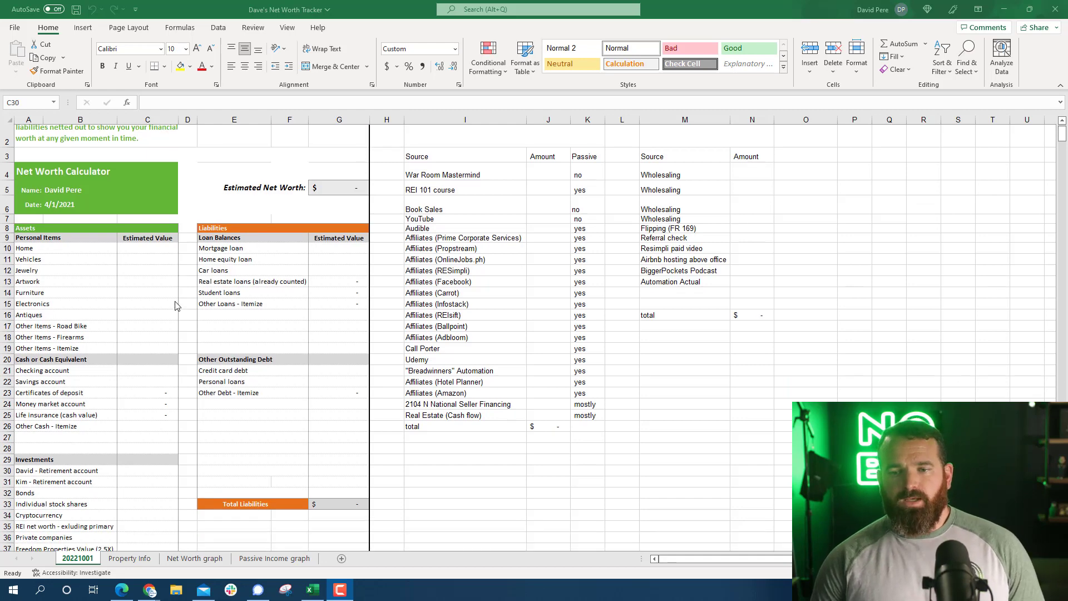
pyautogui.scroll(1, 175, 306)
pyautogui.scroll(-1, 175, 306)
pyautogui.scroll(-1, 176, 306)
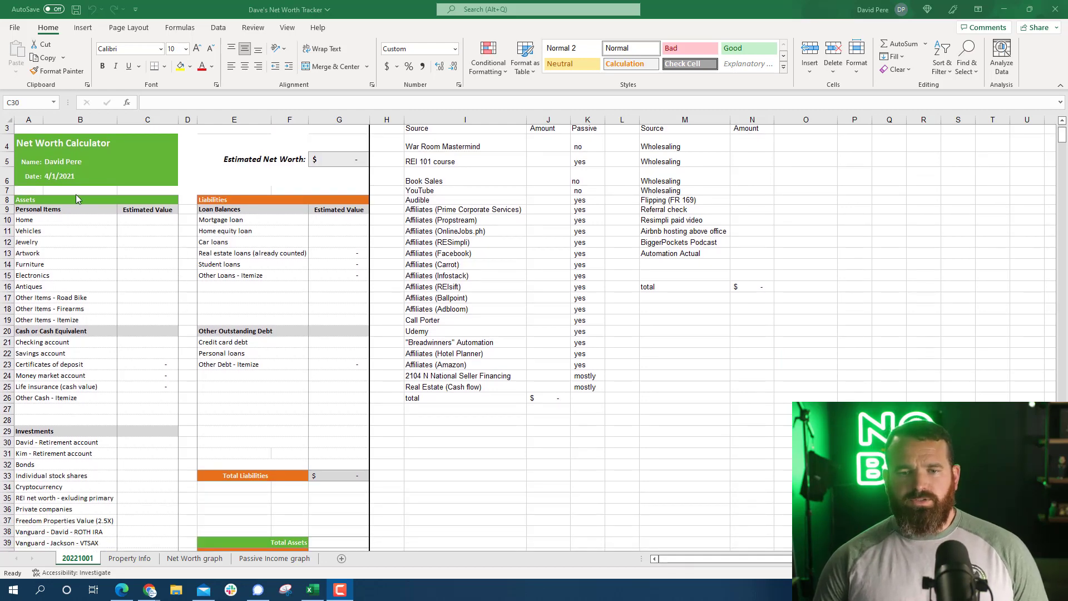
pyautogui.click(61, 177)
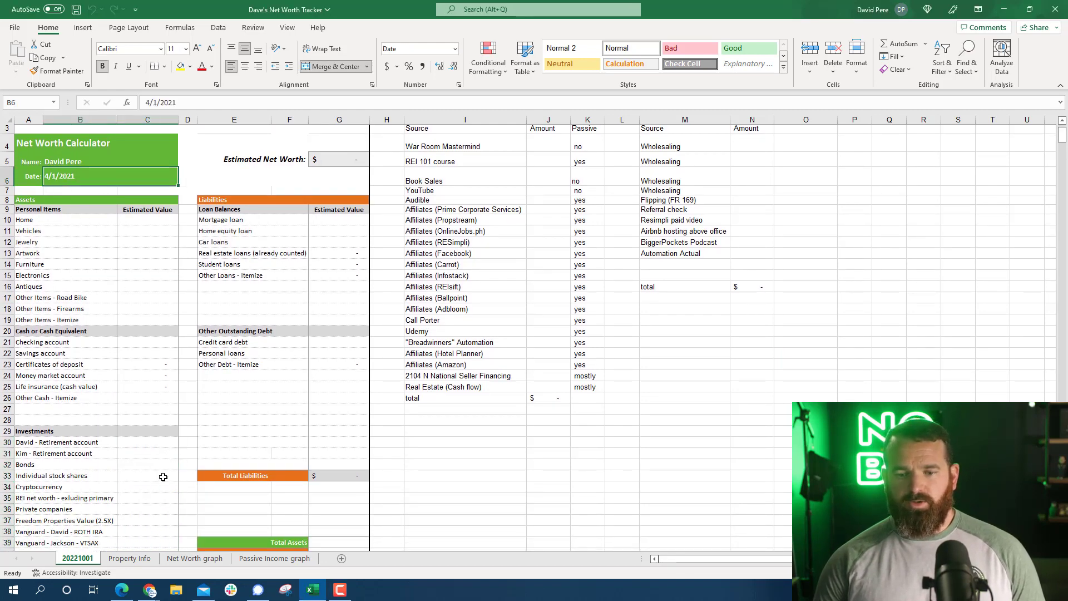
pyautogui.rightClick(82, 559)
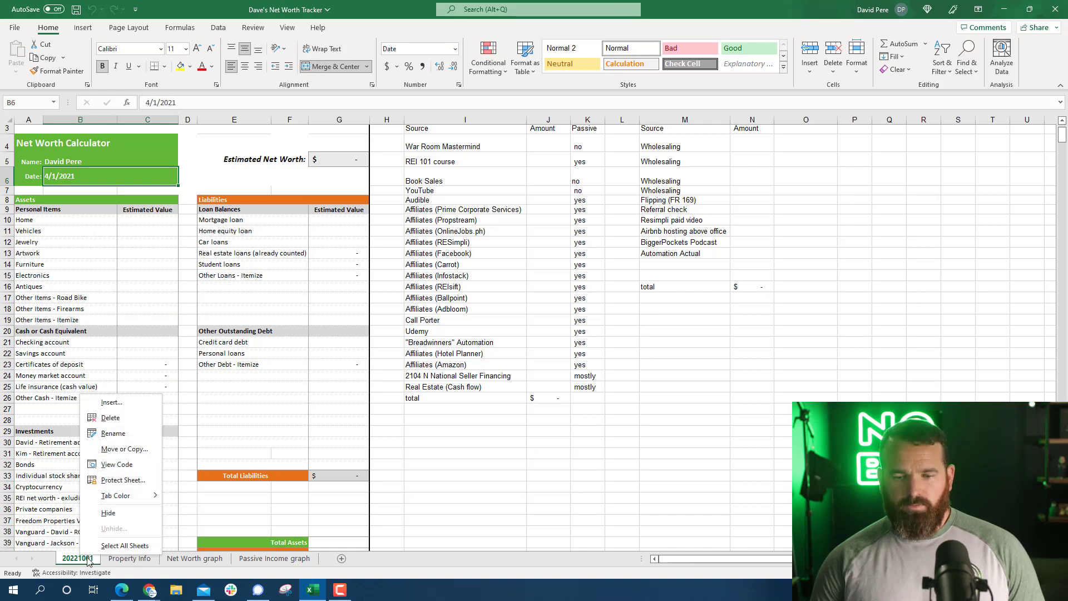
pyautogui.click(111, 402)
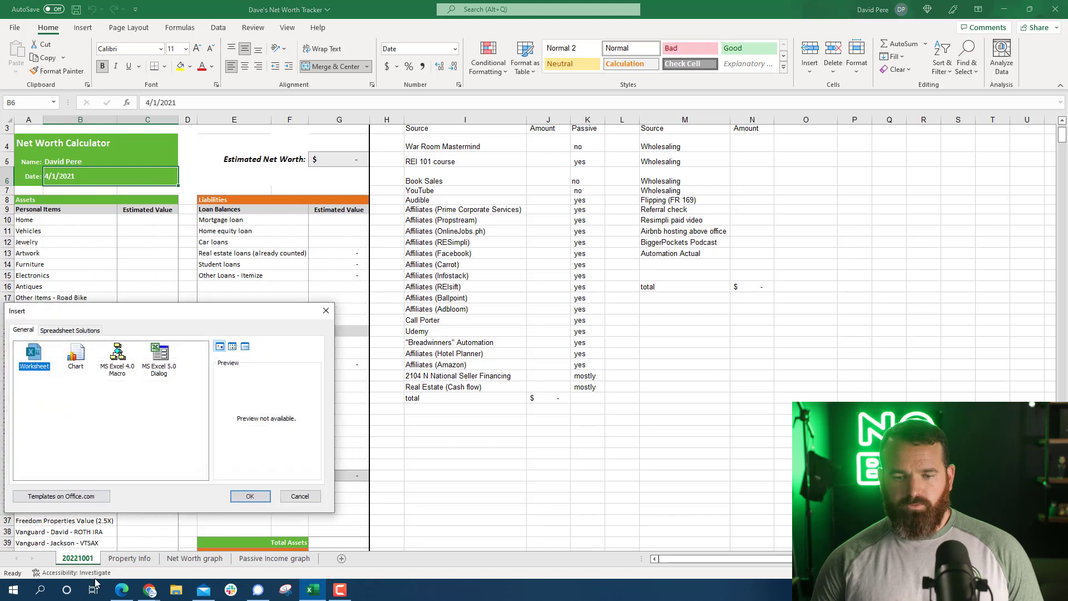
pyautogui.click(309, 493)
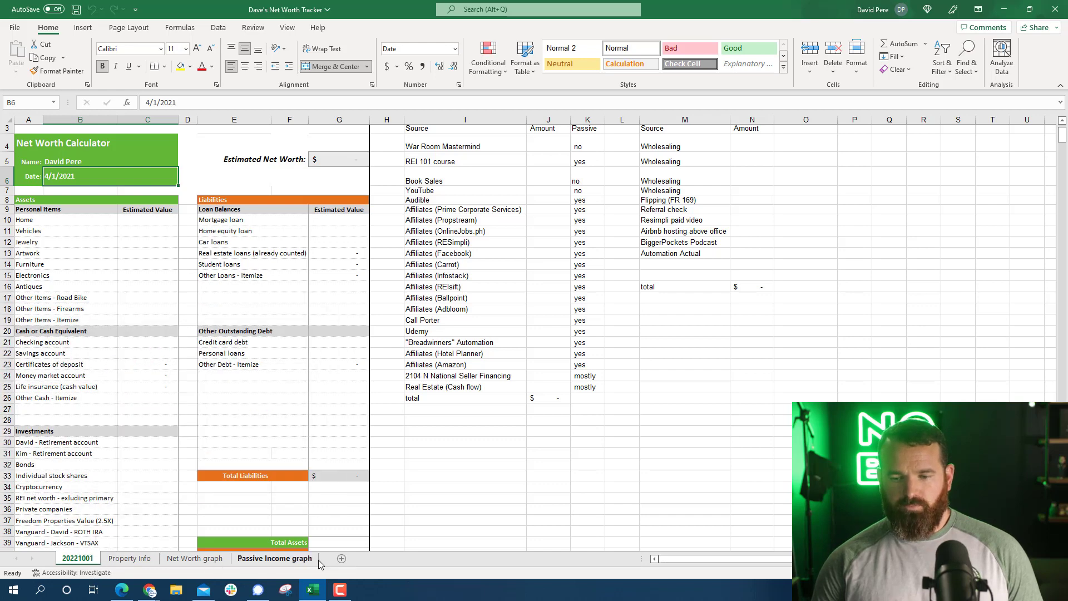
# Add a blank worksheet after 20221001, delete it again and return to the 20221001 sheet.
pyautogui.click(341, 559)
pyautogui.rightClick(126, 560)
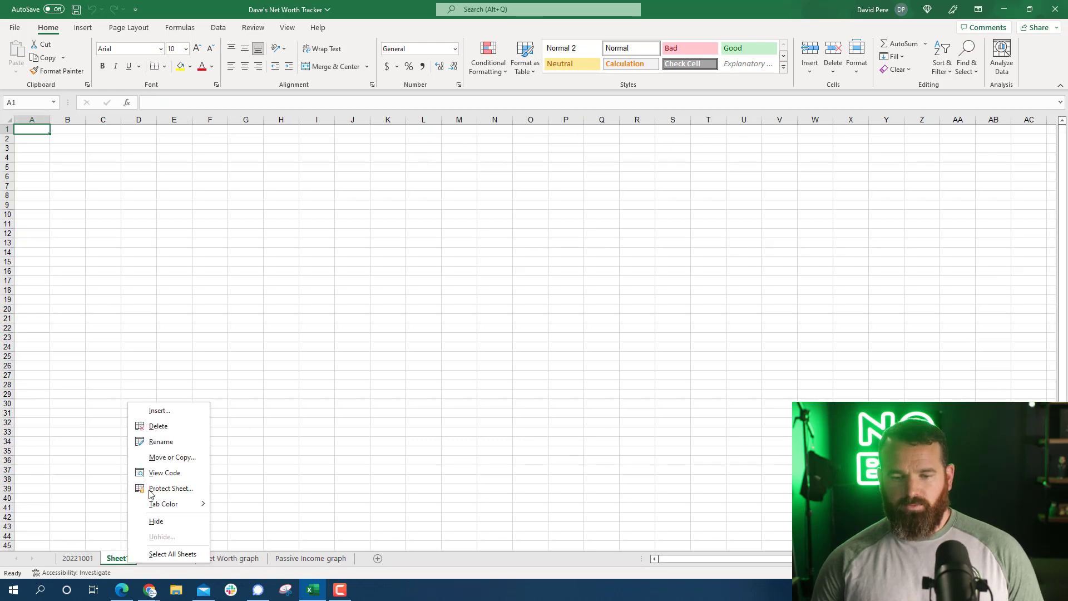
pyautogui.click(161, 442)
pyautogui.click(139, 526)
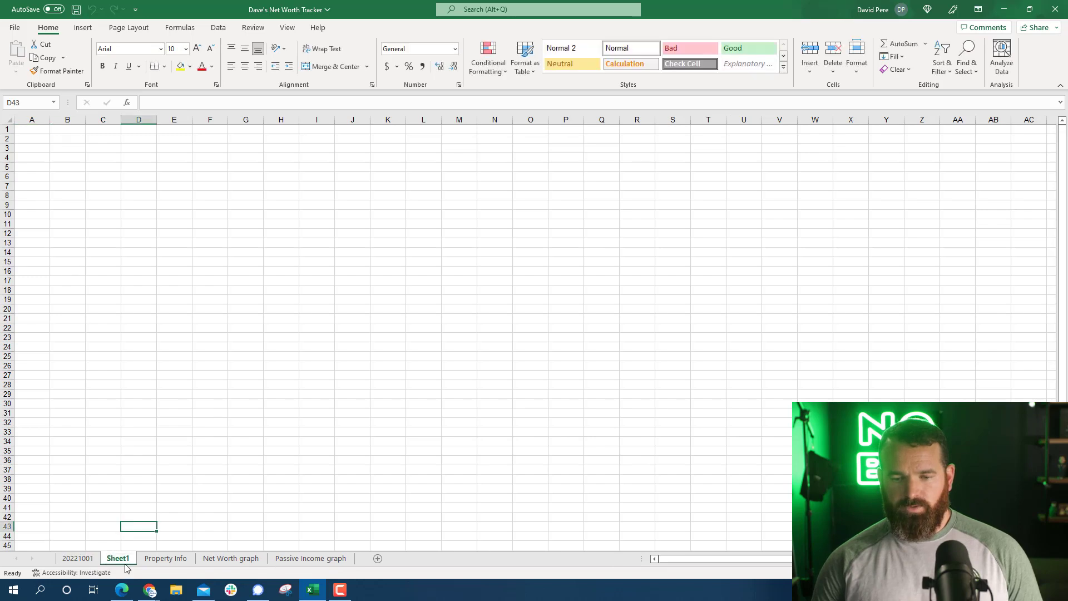
pyautogui.rightClick(125, 559)
pyautogui.click(161, 420)
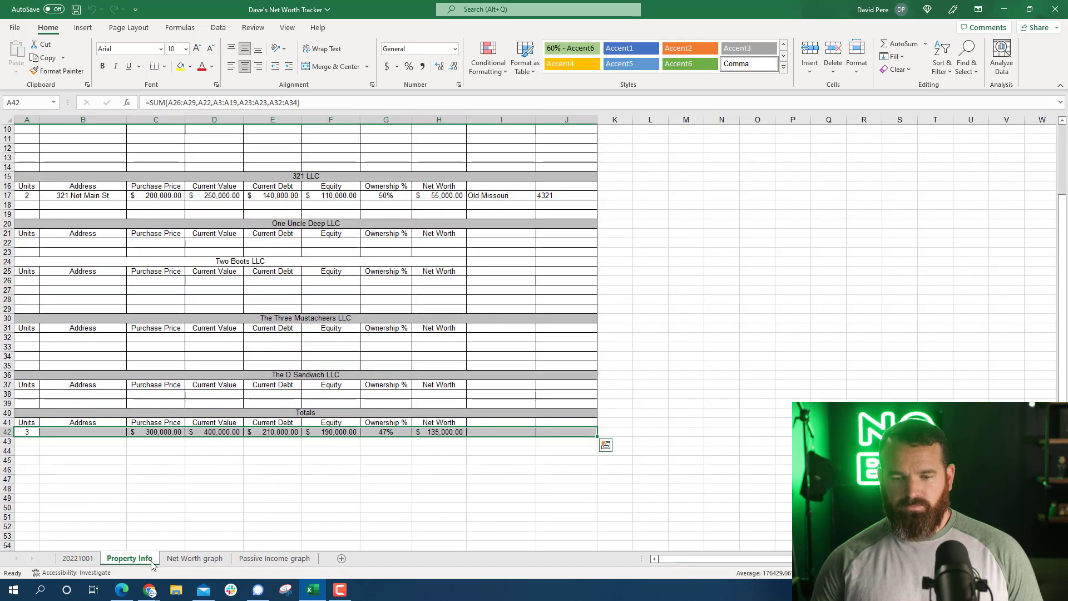
pyautogui.click(92, 560)
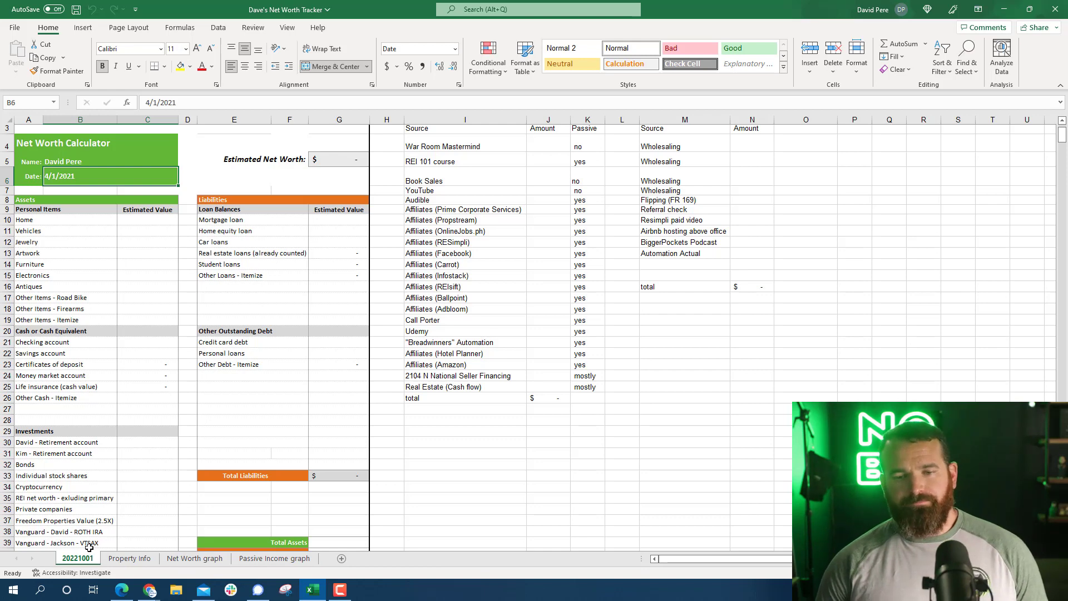
# Go through the Estimated Value cells of the Personal Items assets, from Home down to Other Items - Itemize.
pyautogui.click(141, 221)
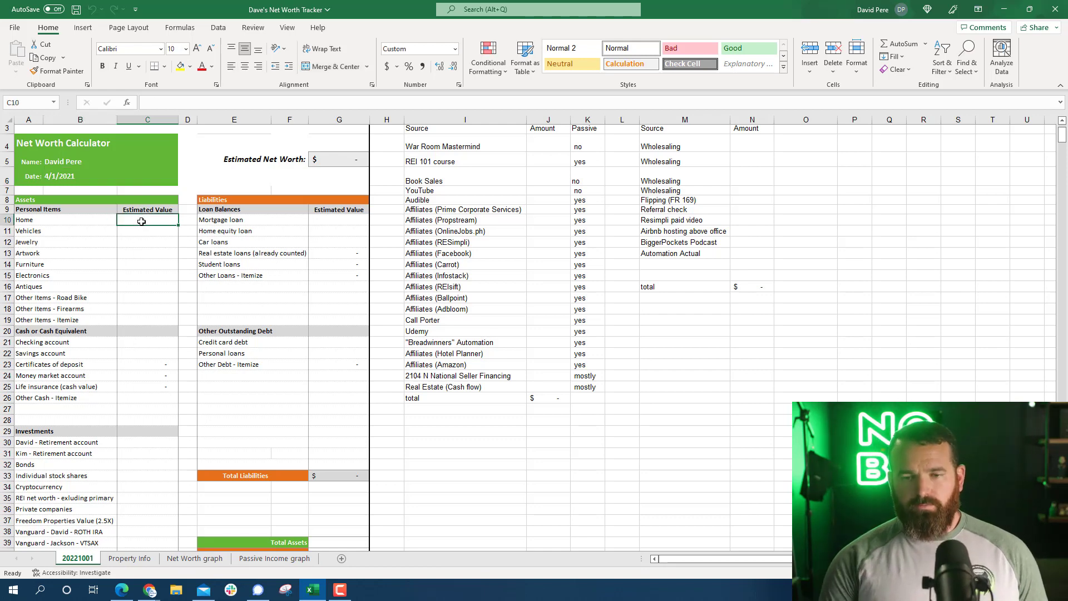
pyautogui.press('Down')
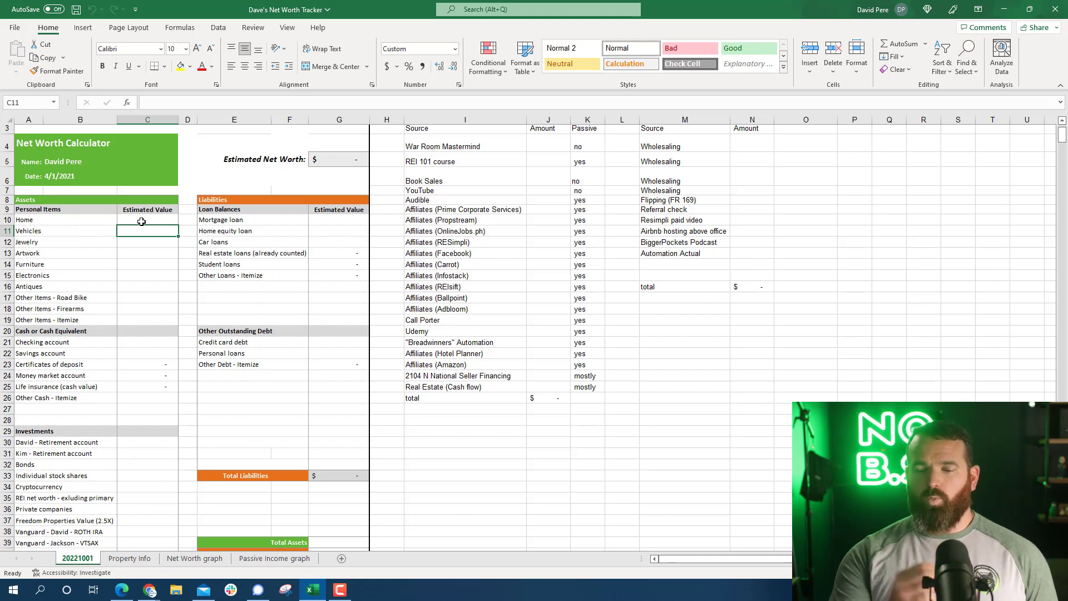
pyautogui.click(128, 559)
pyautogui.click(78, 557)
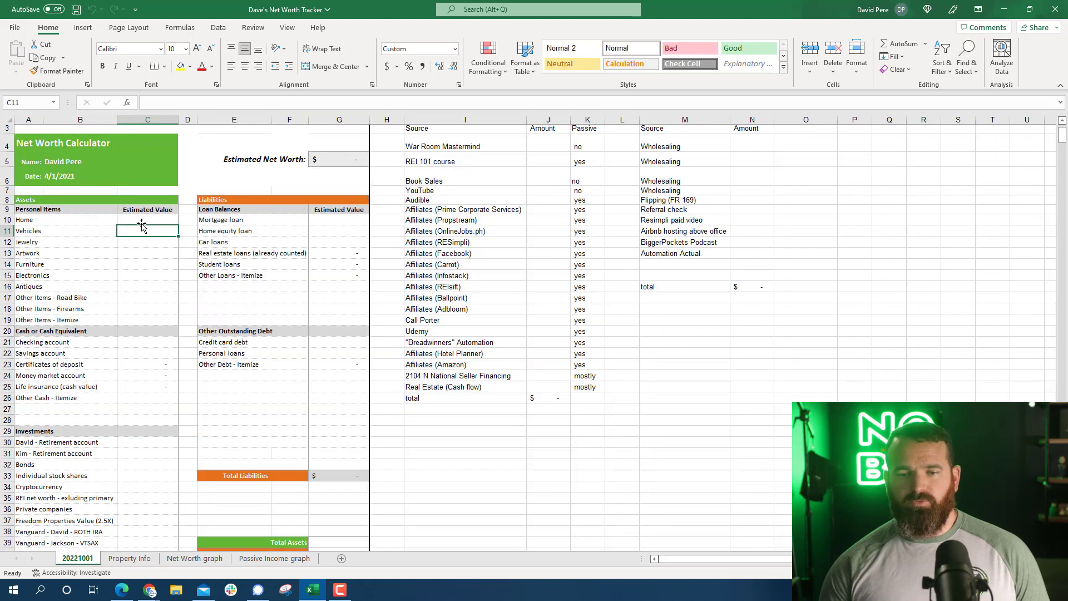
pyautogui.click(141, 222)
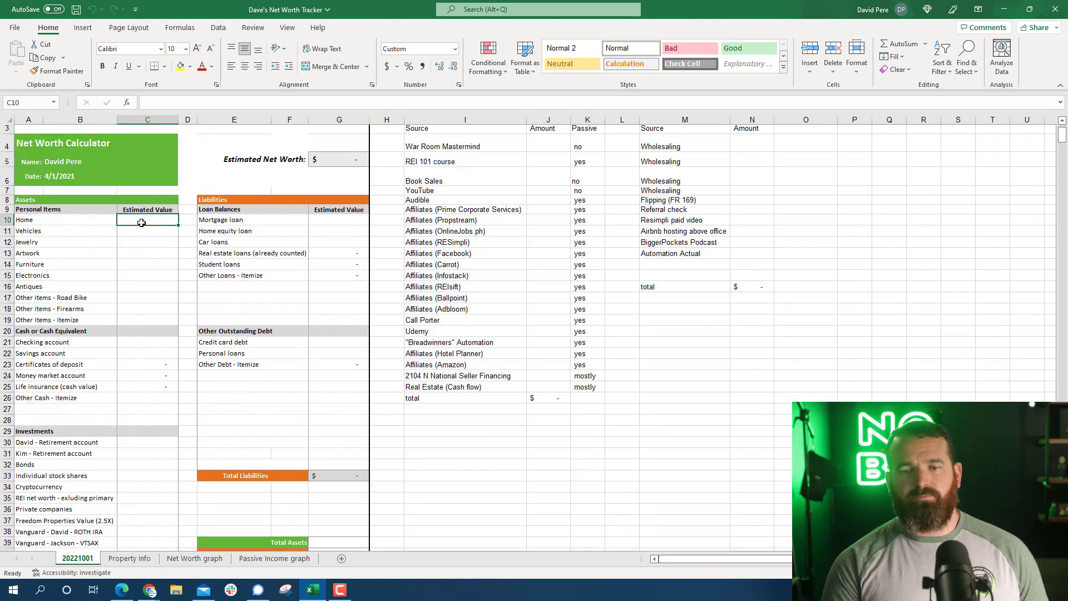
pyautogui.press('Return')
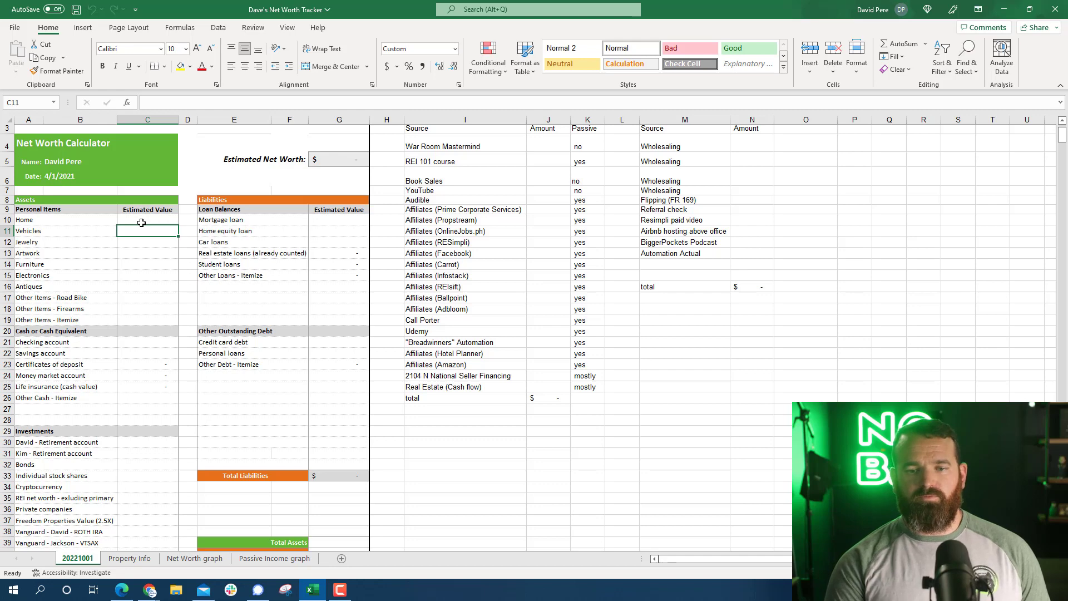
pyautogui.press('Down')
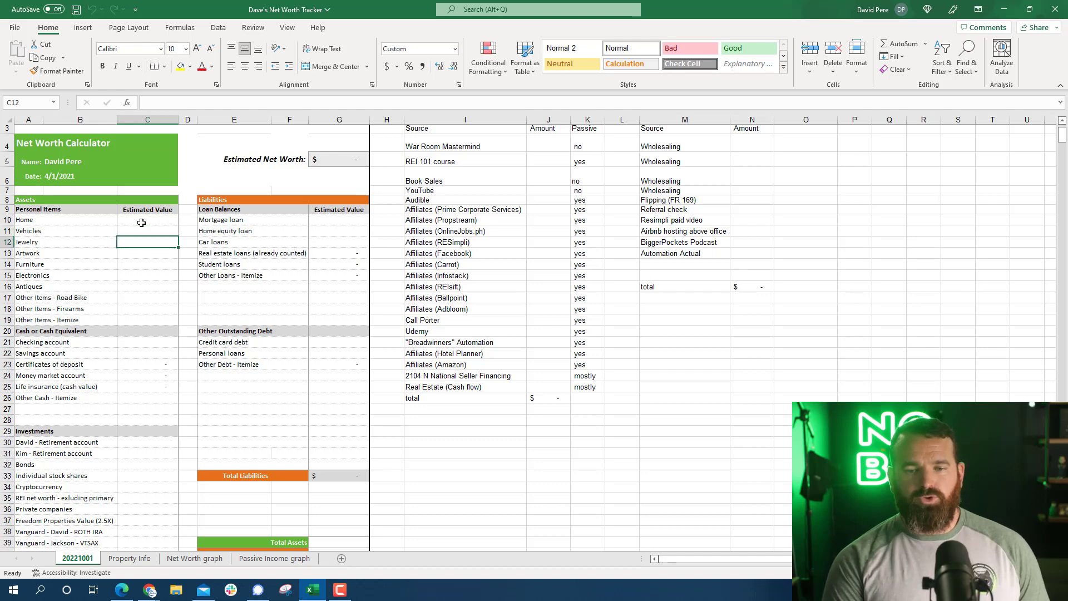
pyautogui.press('Down')
pyautogui.press('Down')
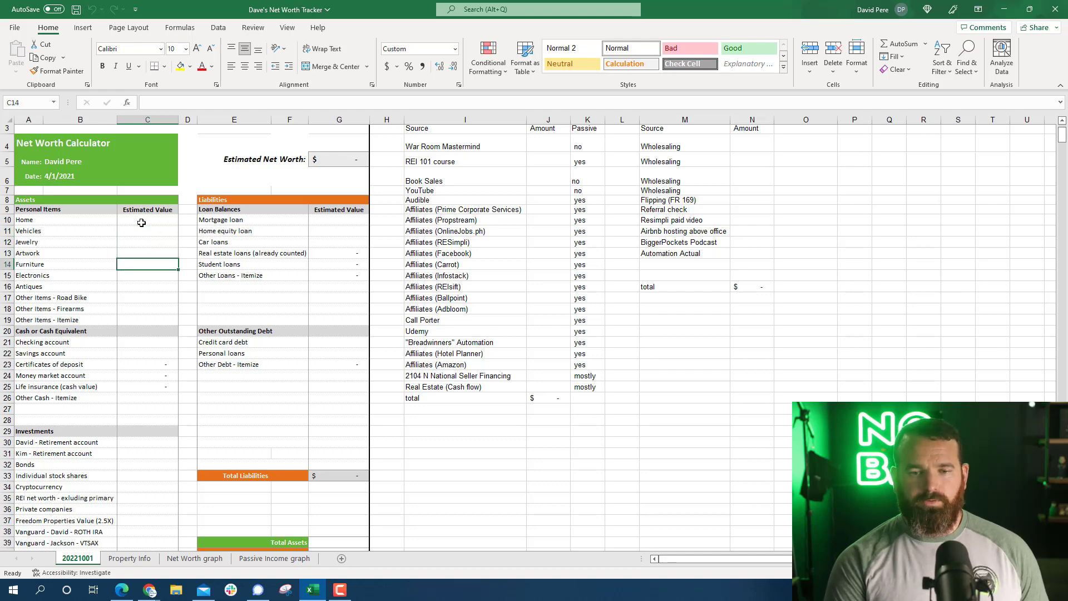
pyautogui.press('Down')
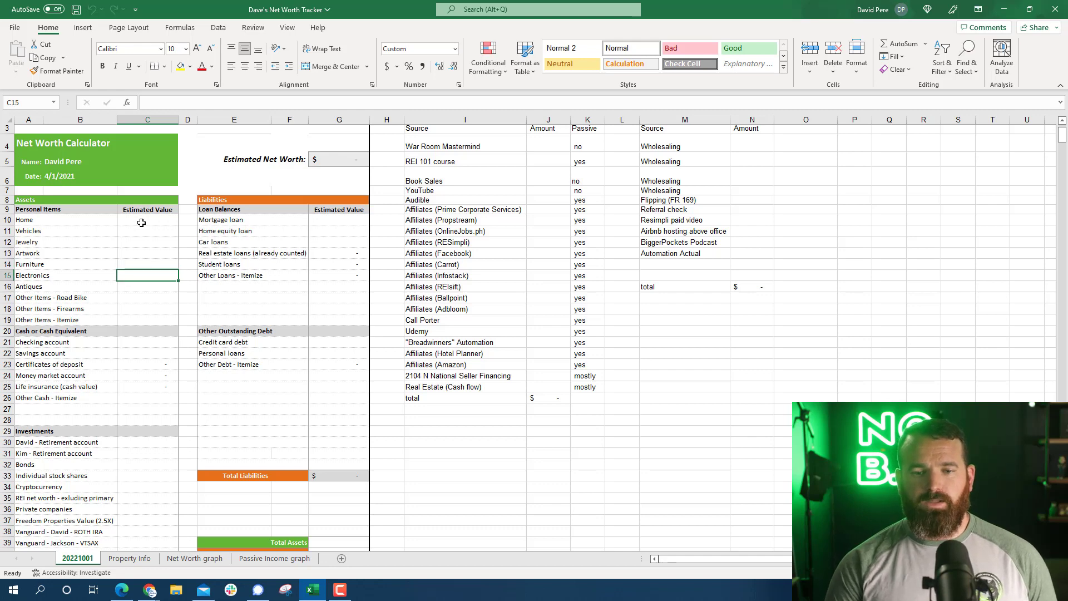
pyautogui.press('Down')
pyautogui.press('Up')
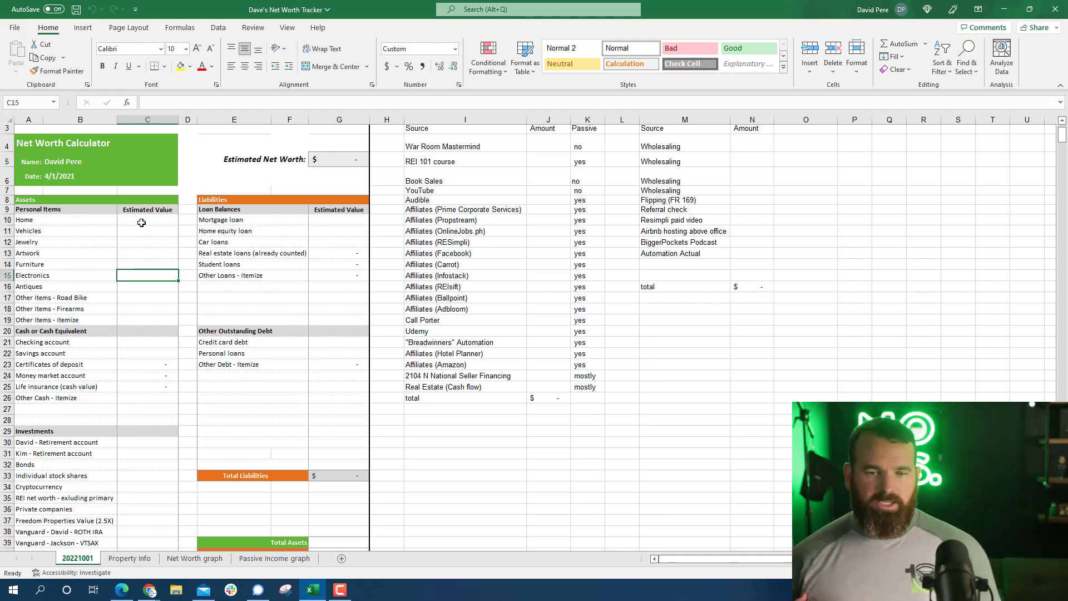
pyautogui.press('Down')
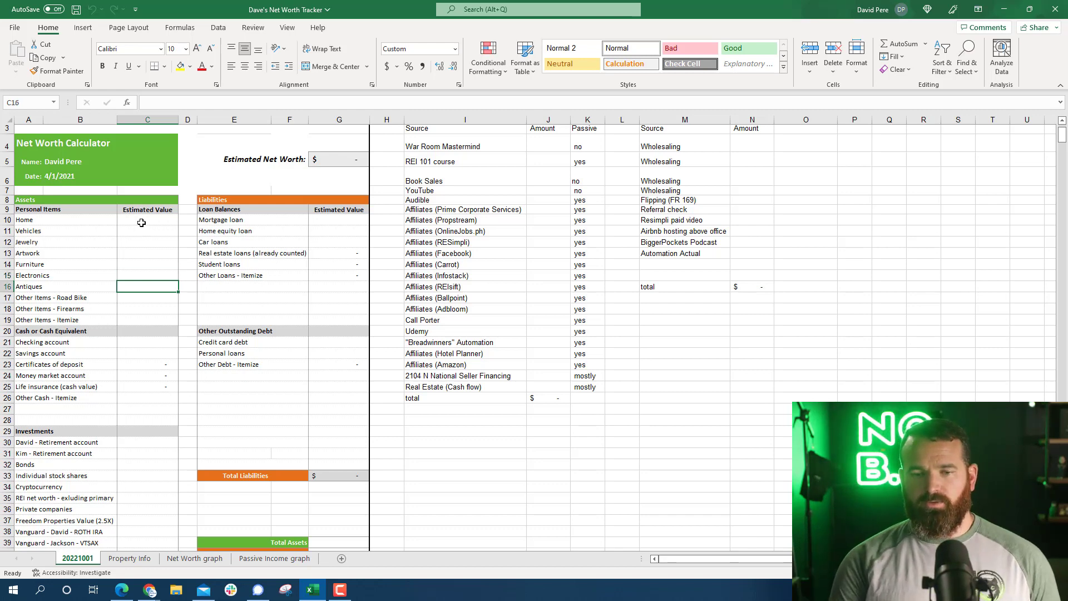
pyautogui.press('Down')
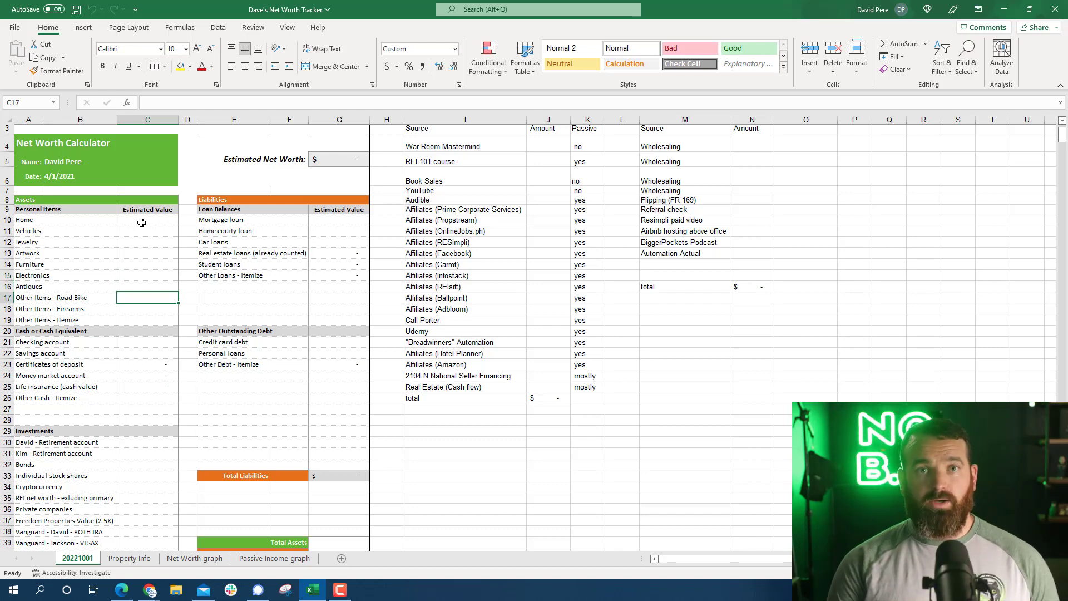
pyautogui.press('Down')
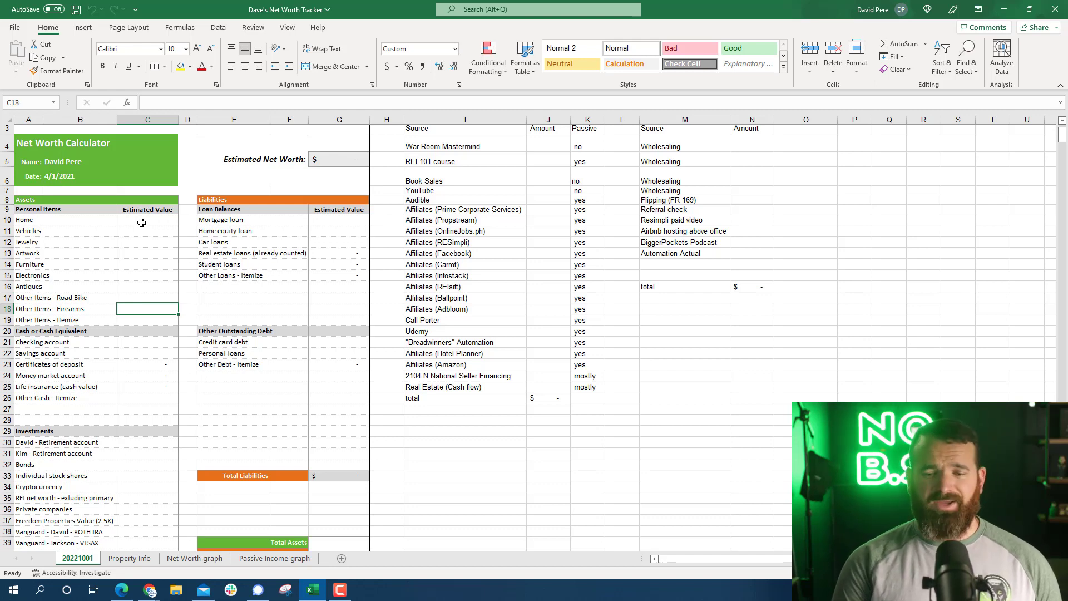
pyautogui.press('Down')
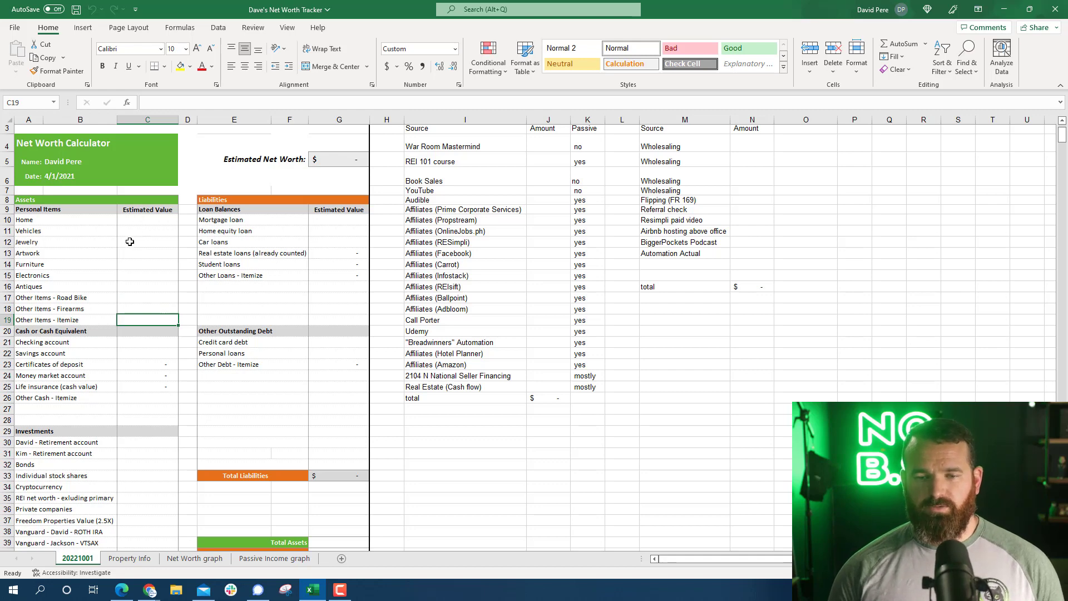
# Go through the Estimated Value cells from Jewelry down to the Cash or Cash Equivalent rows, ending at Other Cash - Itemize.
pyautogui.click(130, 242)
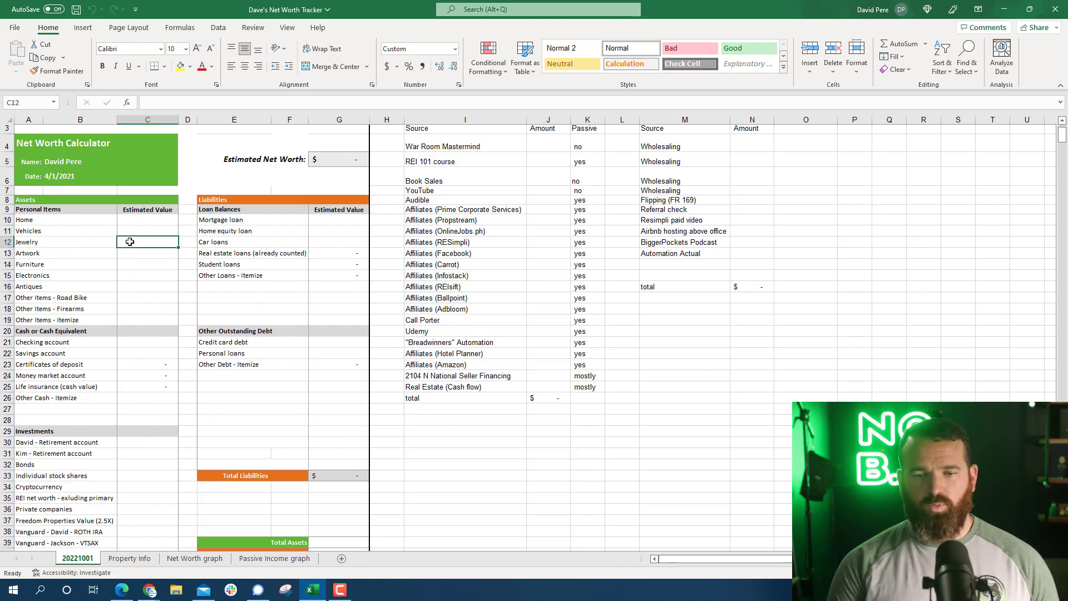
pyautogui.press('Down')
pyautogui.press('Down')
pyautogui.press('Down')
pyautogui.press('Down')
pyautogui.press('Down')
pyautogui.press('Down')
pyautogui.press('Down')
pyautogui.press('Down')
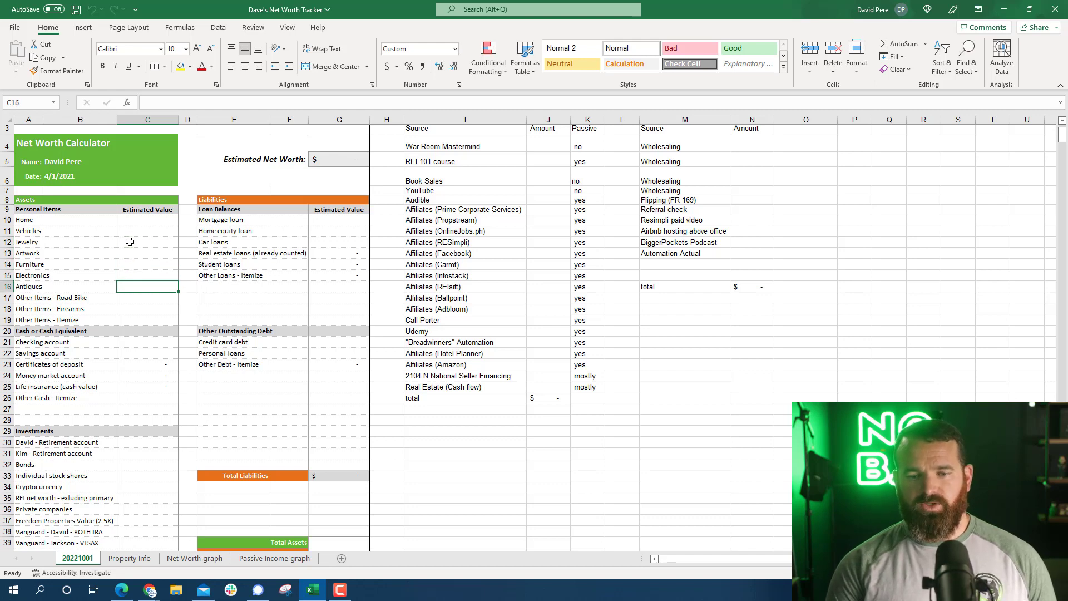
pyautogui.press('Down')
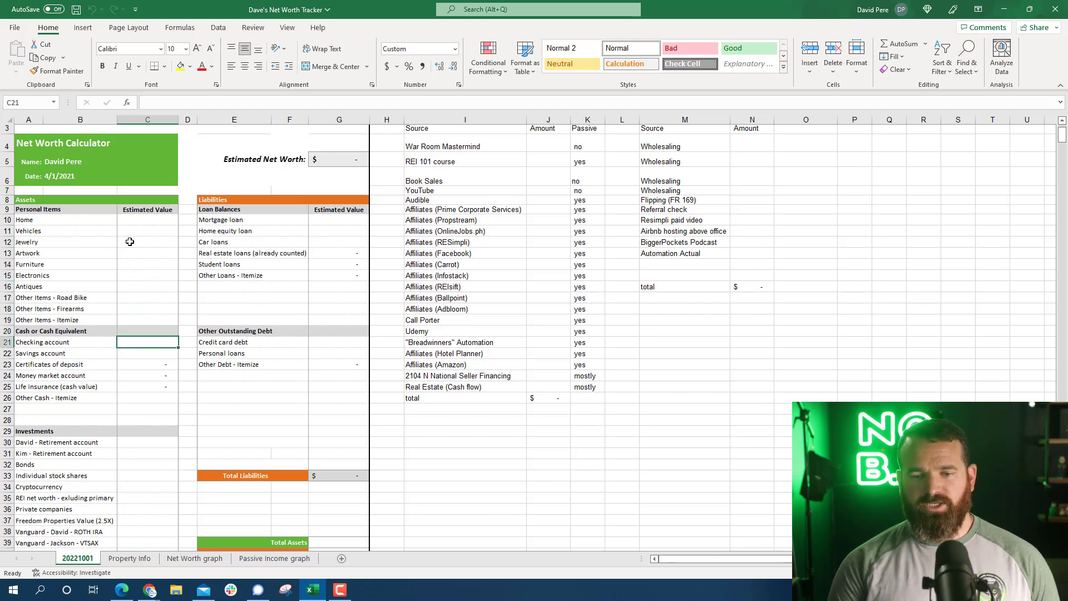
pyautogui.press('Down')
pyautogui.press('Down')
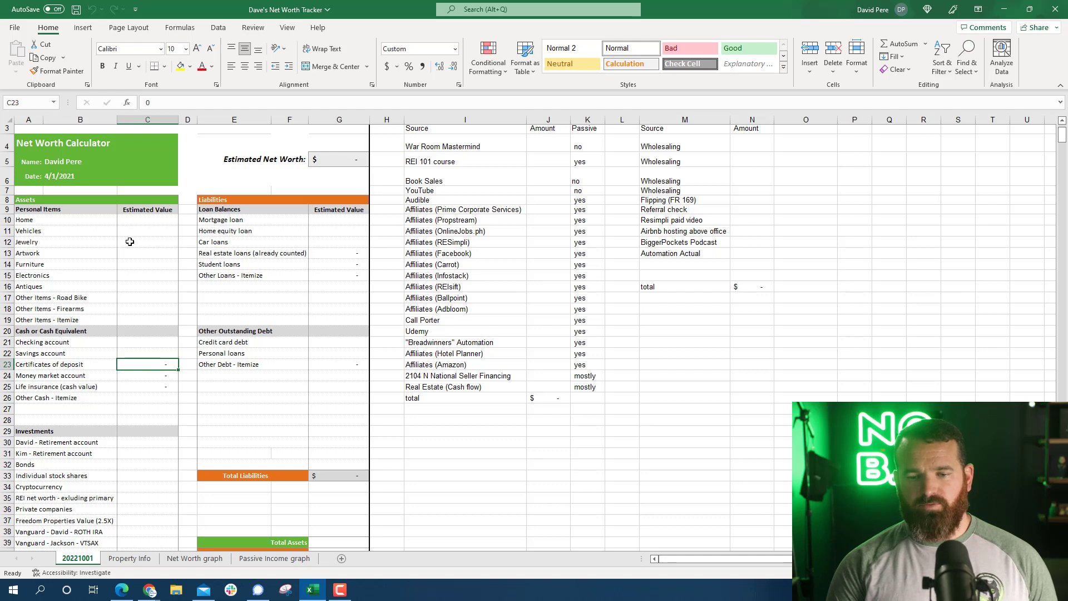
pyautogui.press('Down')
pyautogui.press('Down')
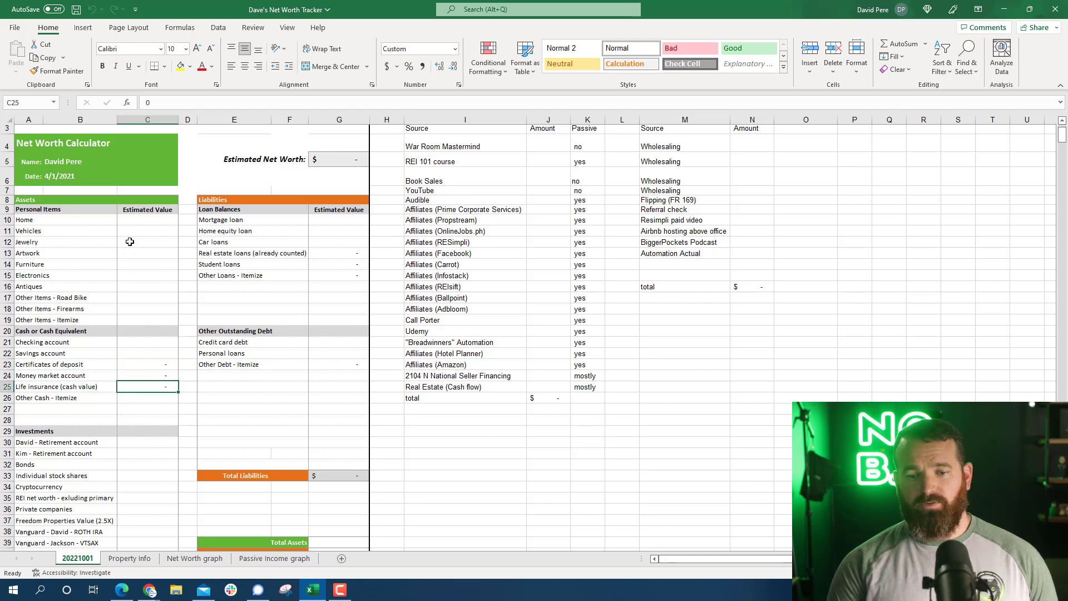
pyautogui.press('Down')
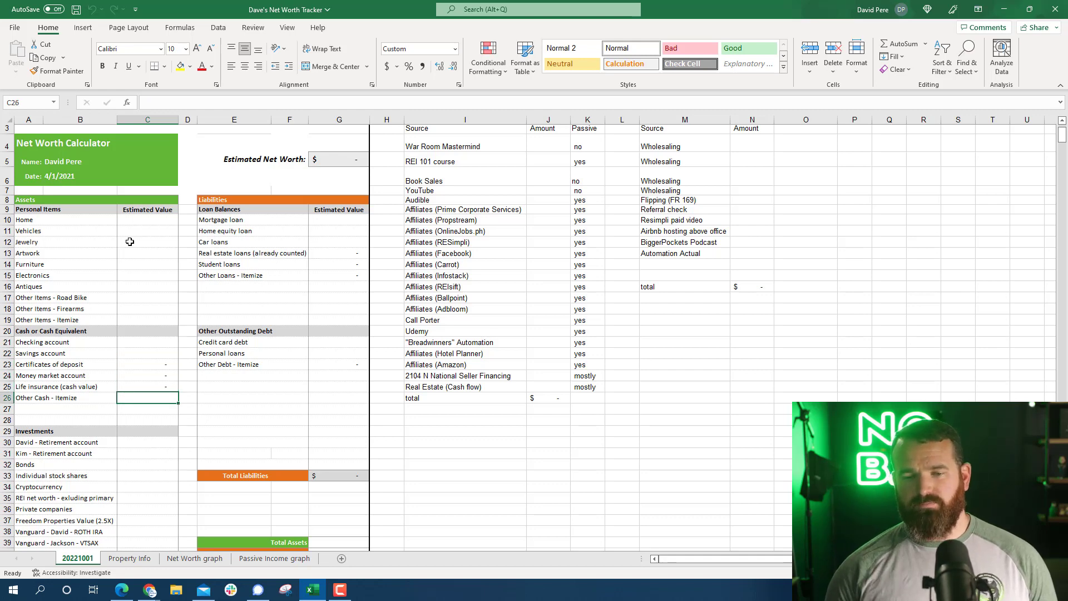
# Go through the value cells of the Investments assets, from the first retirement account down to the REI net worth row.
pyautogui.scroll(-4, 129, 241)
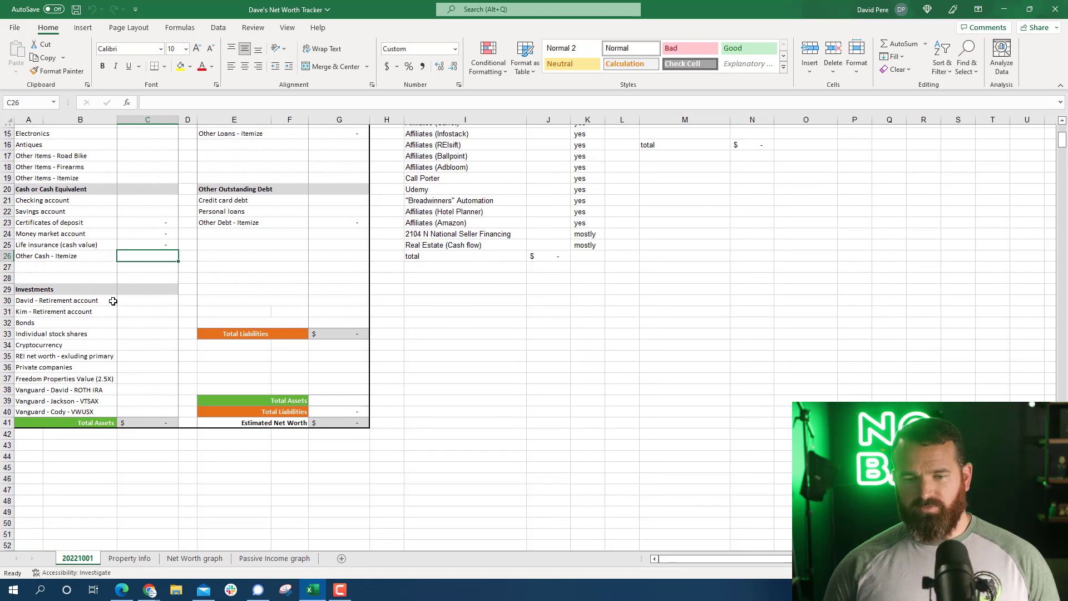
pyautogui.click(131, 301)
pyautogui.press('Down')
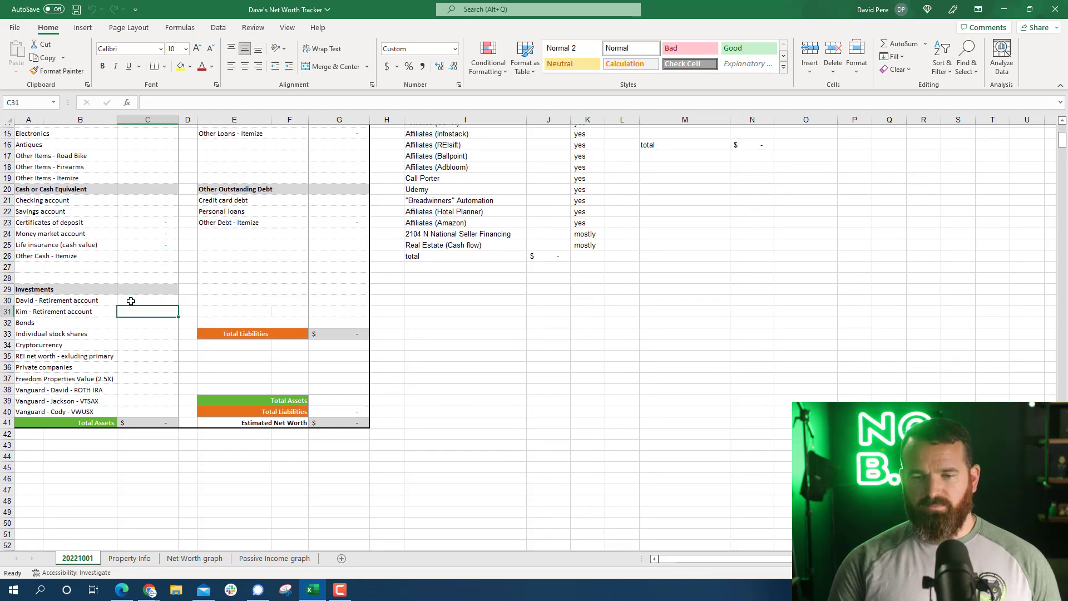
pyautogui.press('Down')
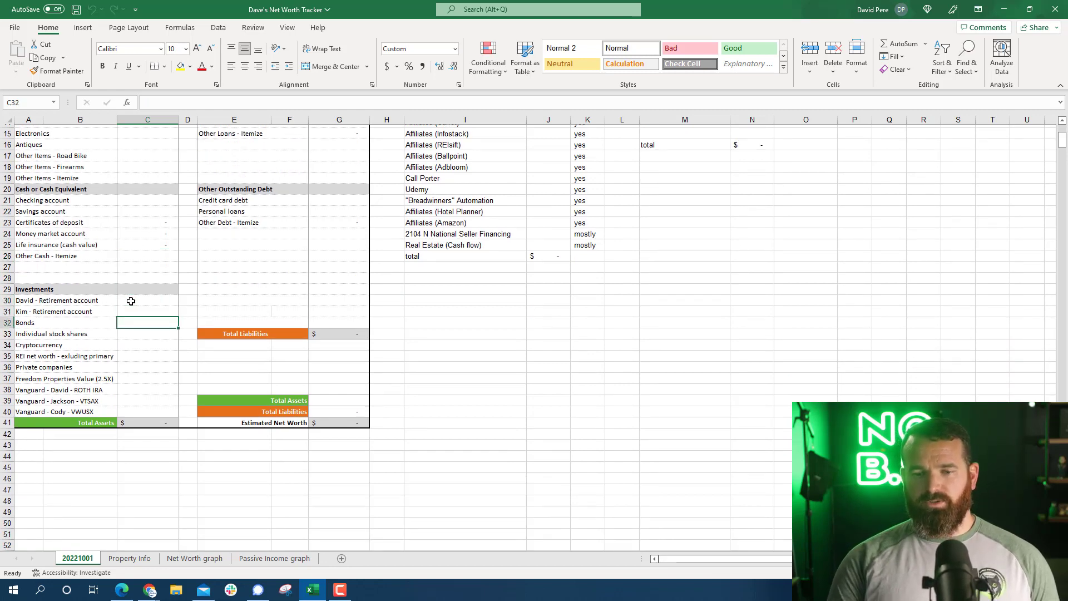
pyautogui.press('Down')
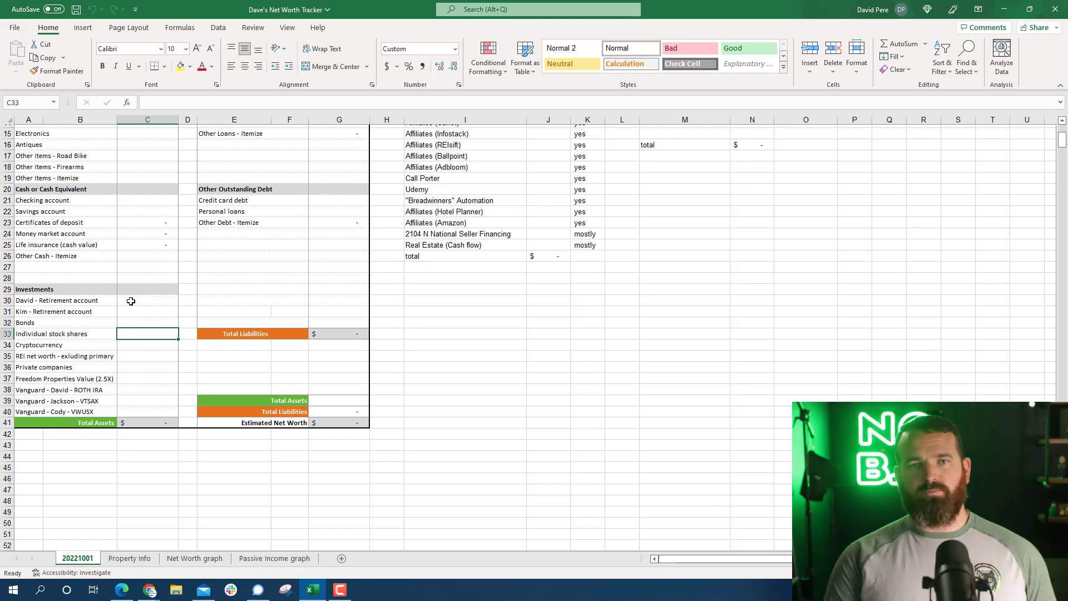
pyautogui.press('Down')
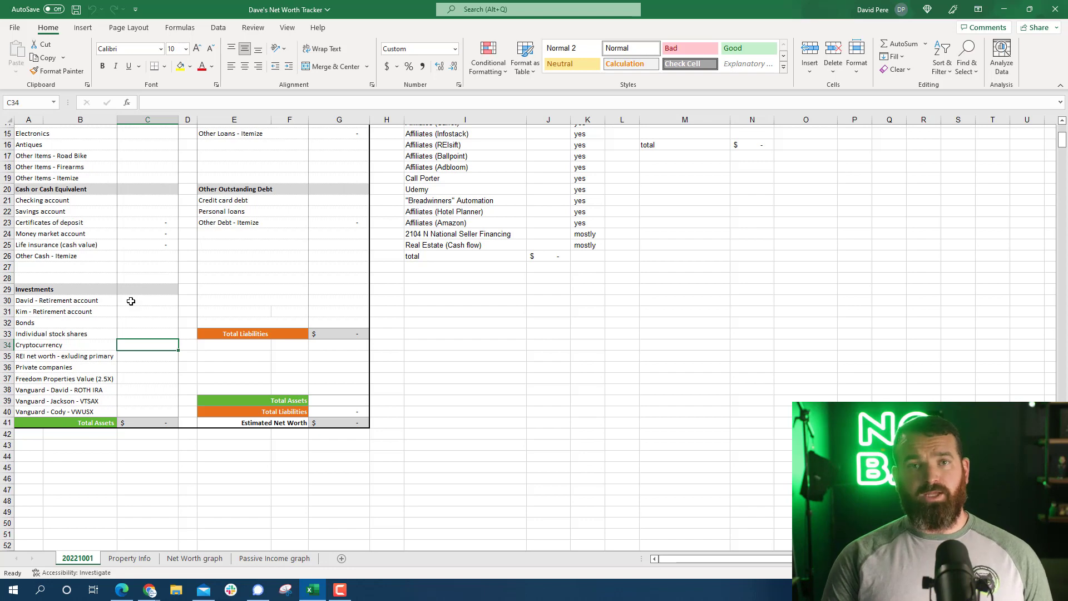
pyautogui.press('Down')
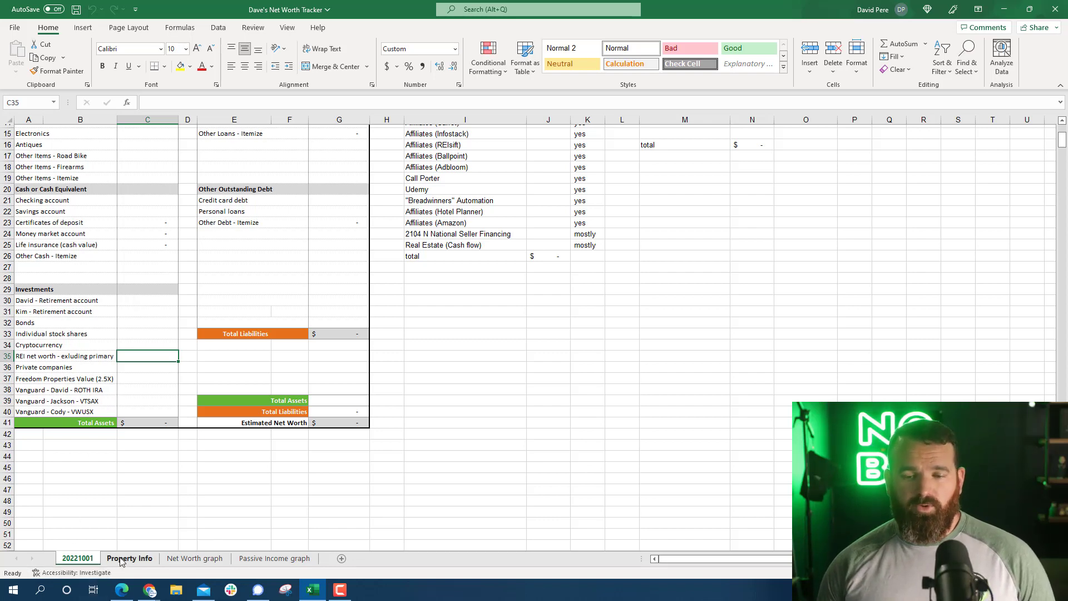
# Go through the value cells of the remaining Investments assets, from Private companies down to the Vanguard VTSAX row.
pyautogui.click(139, 368)
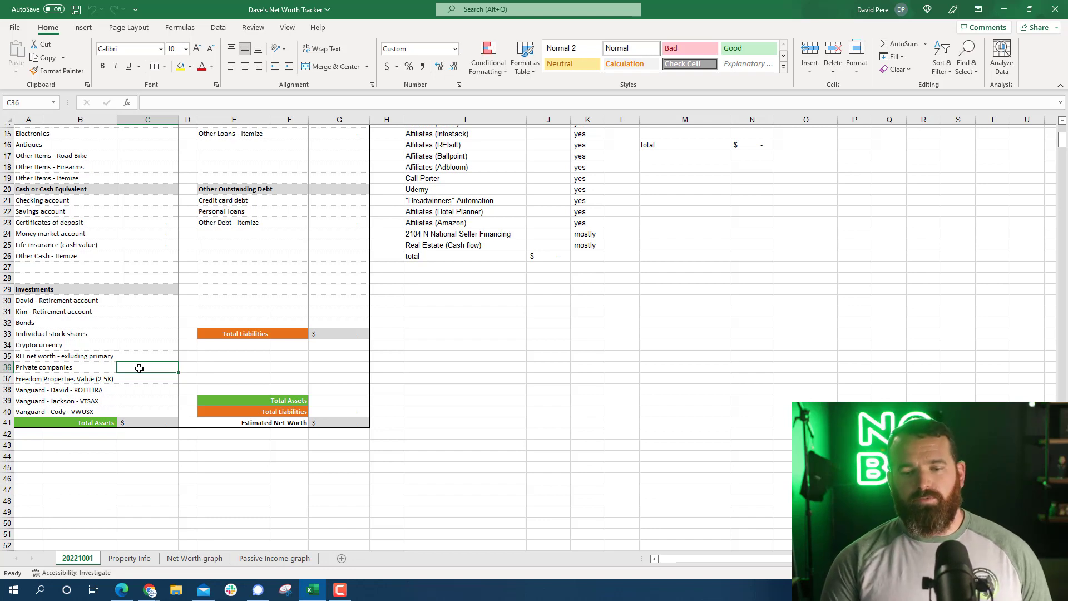
pyautogui.press('Return')
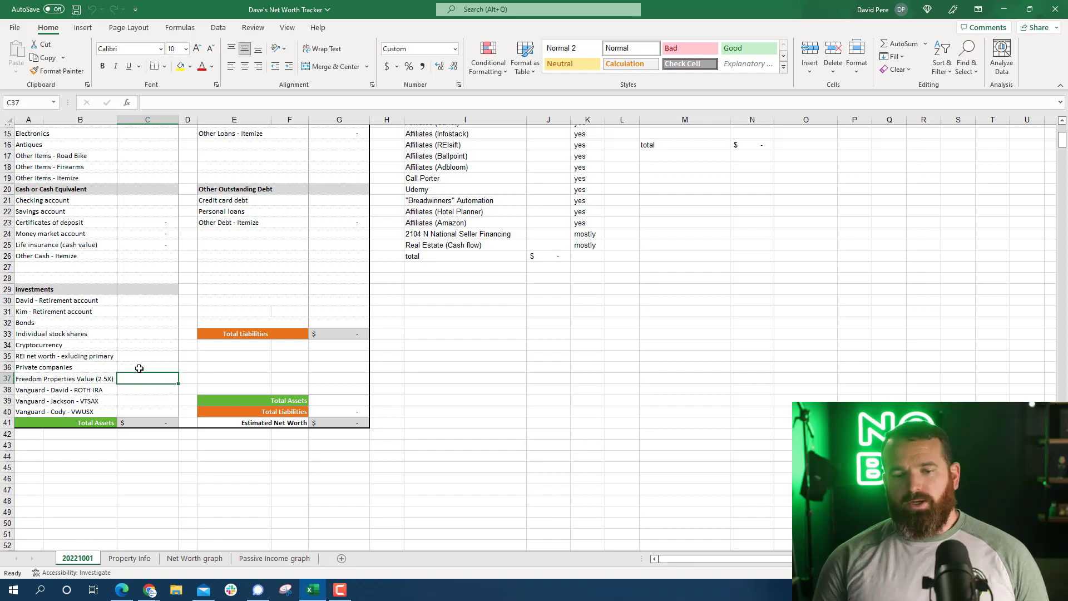
pyautogui.press('Down')
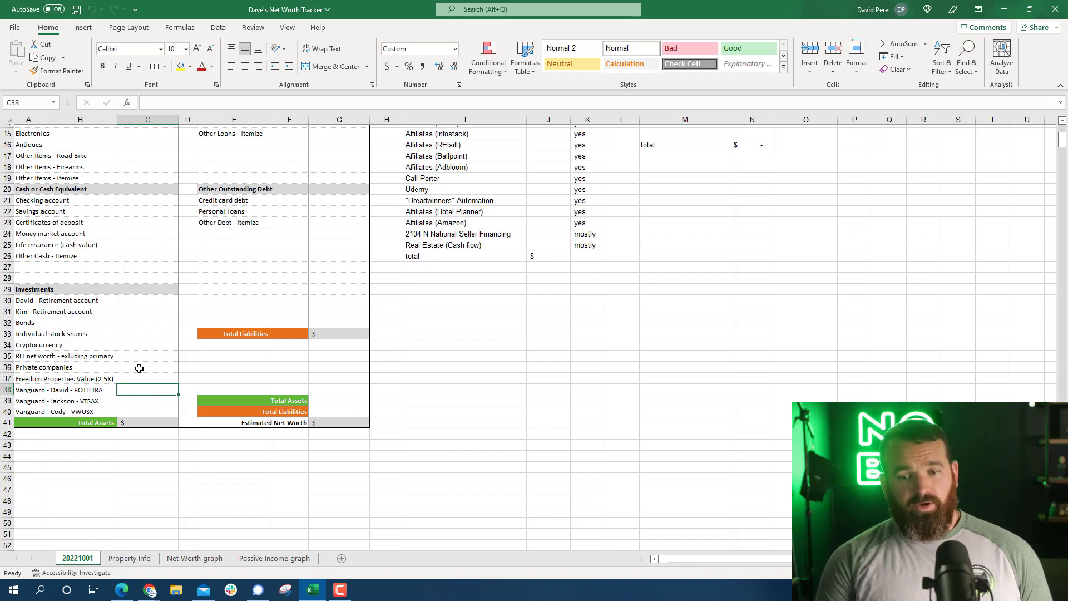
pyautogui.press('Down')
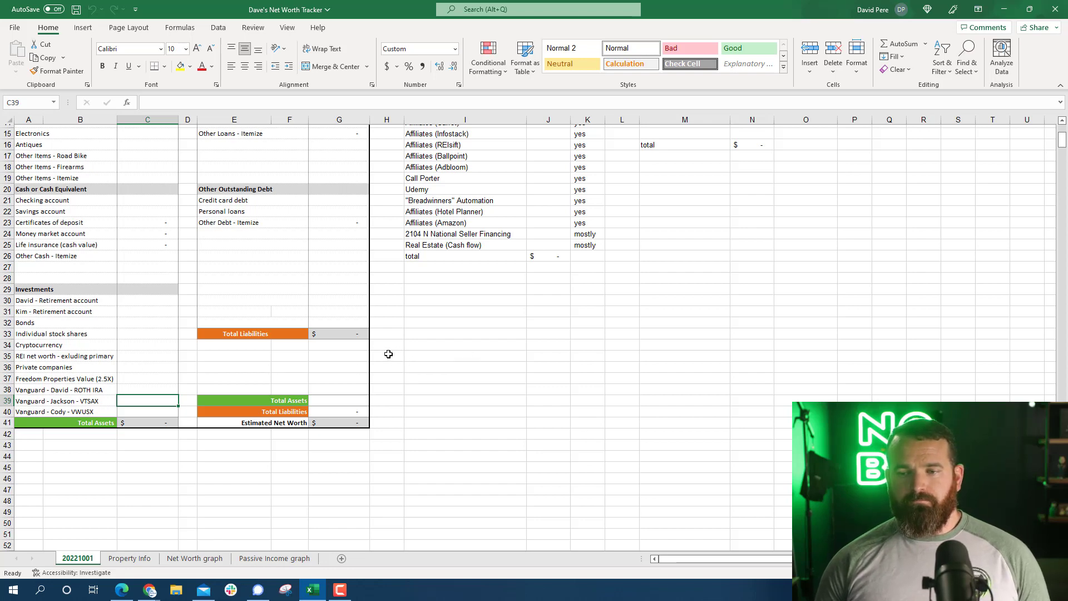
# Go through the Estimated Value cells of the Loan Balances liabilities, from Mortgage loan down to Other Loans - Itemize.
pyautogui.scroll(1, 388, 354)
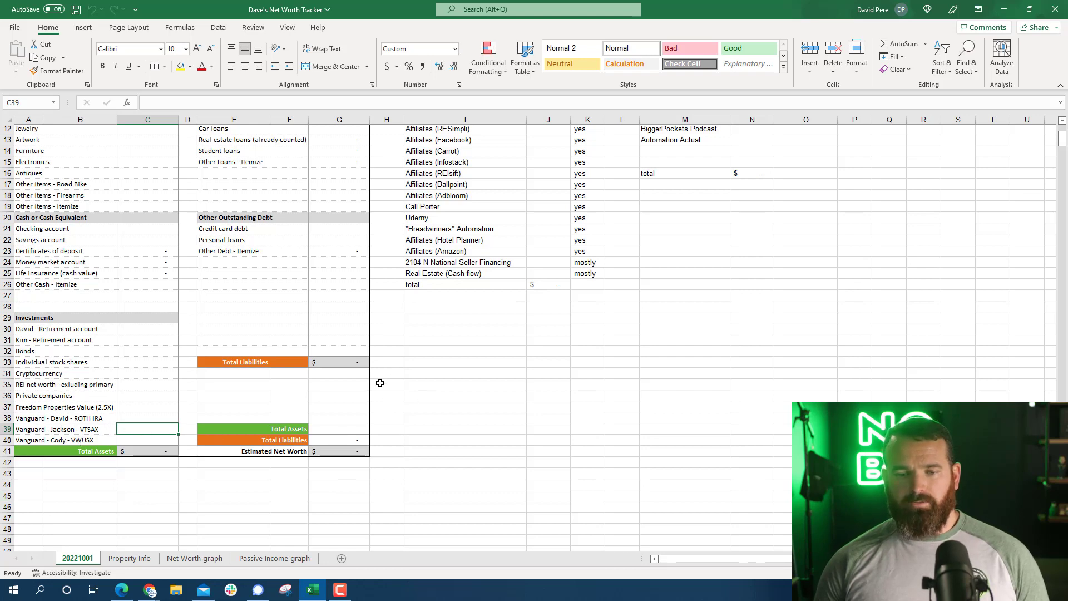
pyautogui.scroll(3, 382, 385)
pyautogui.scroll(1, 382, 385)
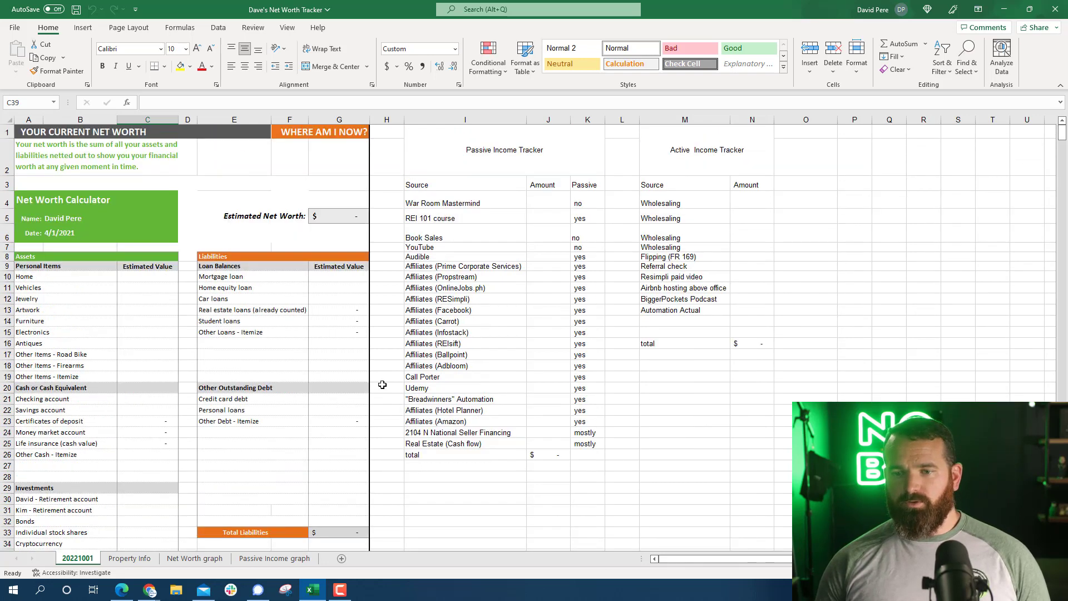
pyautogui.click(344, 275)
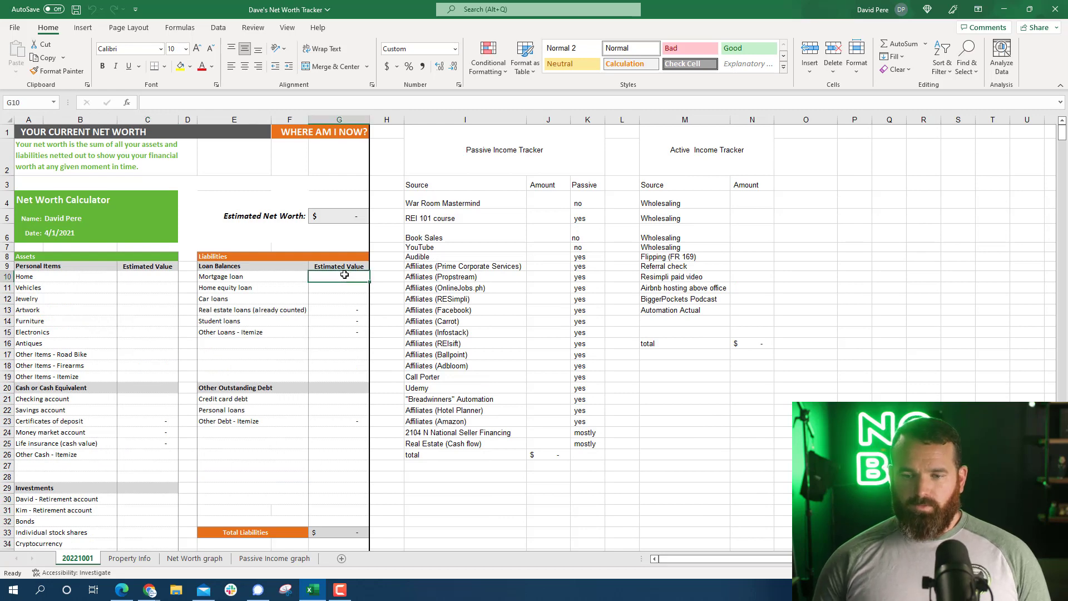
pyautogui.press('Down')
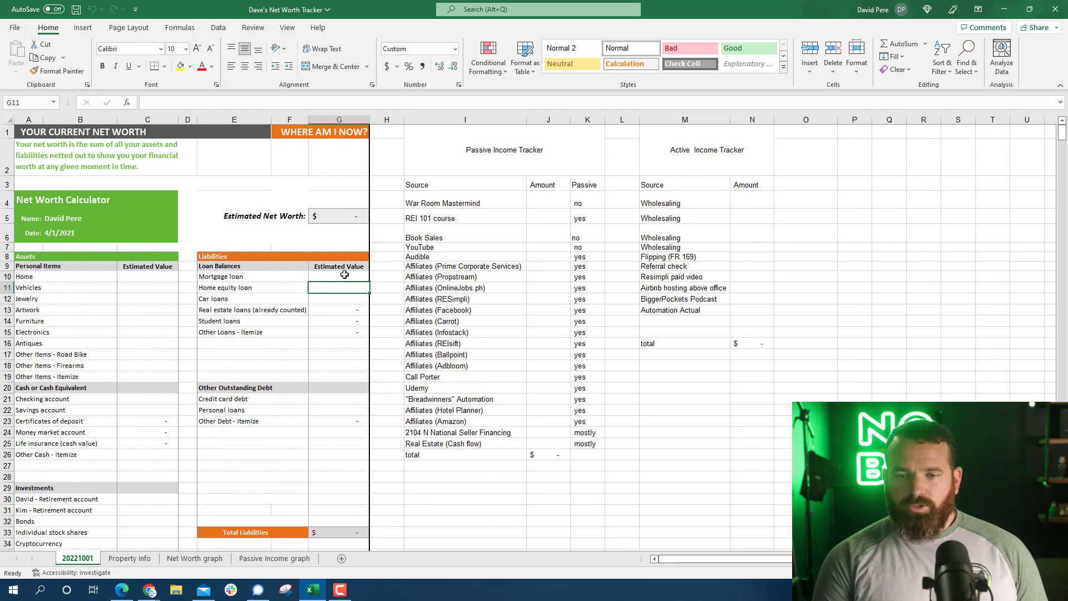
pyautogui.press('Down')
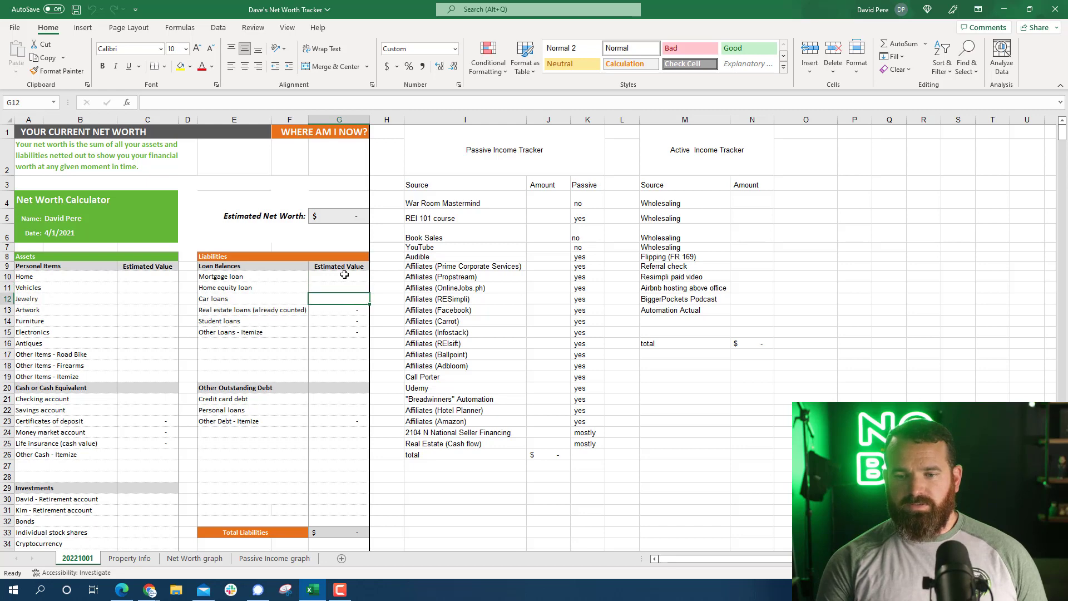
pyautogui.press('Down')
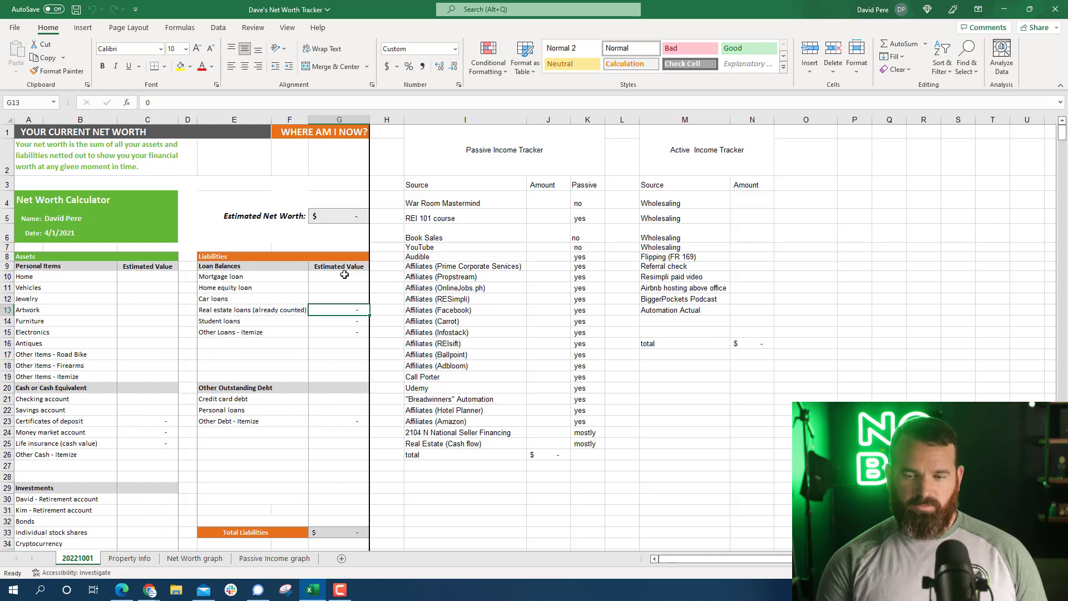
pyautogui.press('Return')
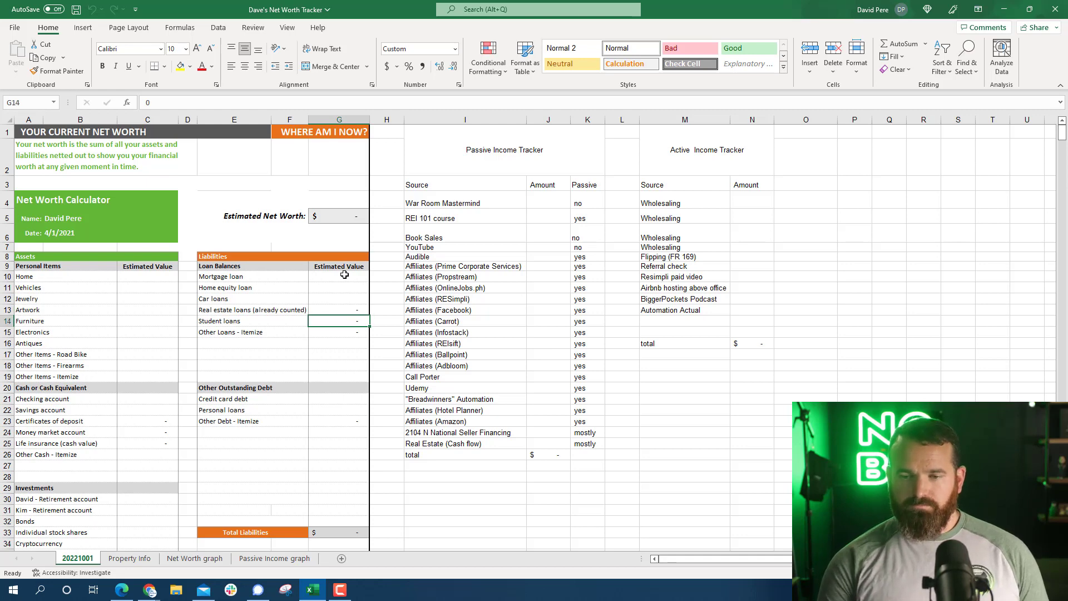
pyautogui.press('Return')
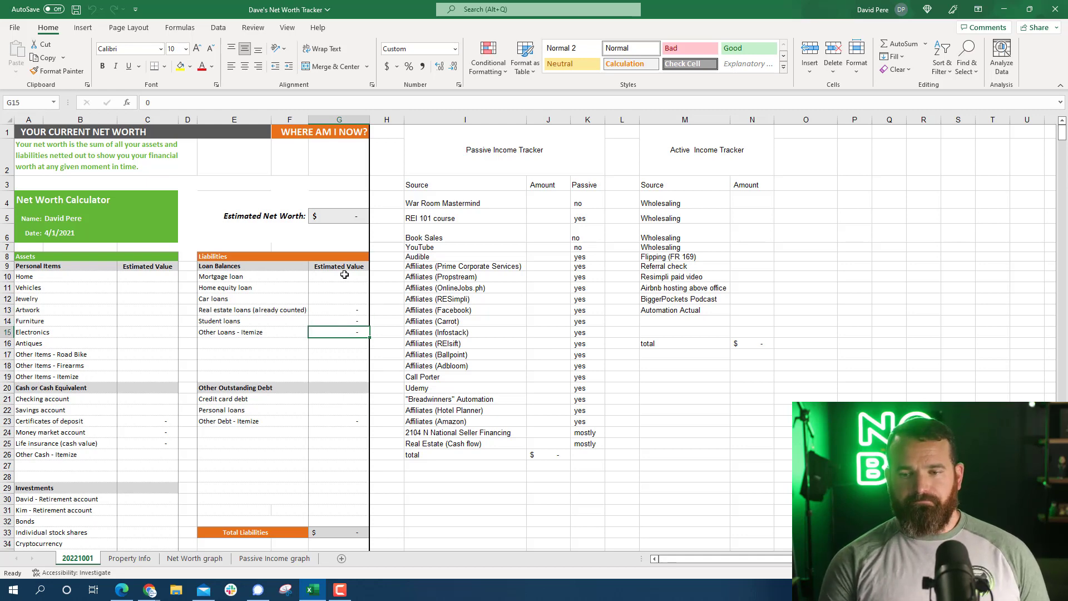
# Go through the value cells under Other Outstanding Debt, from Credit card debt down to Other Debt - Itemize.
pyautogui.click(333, 397)
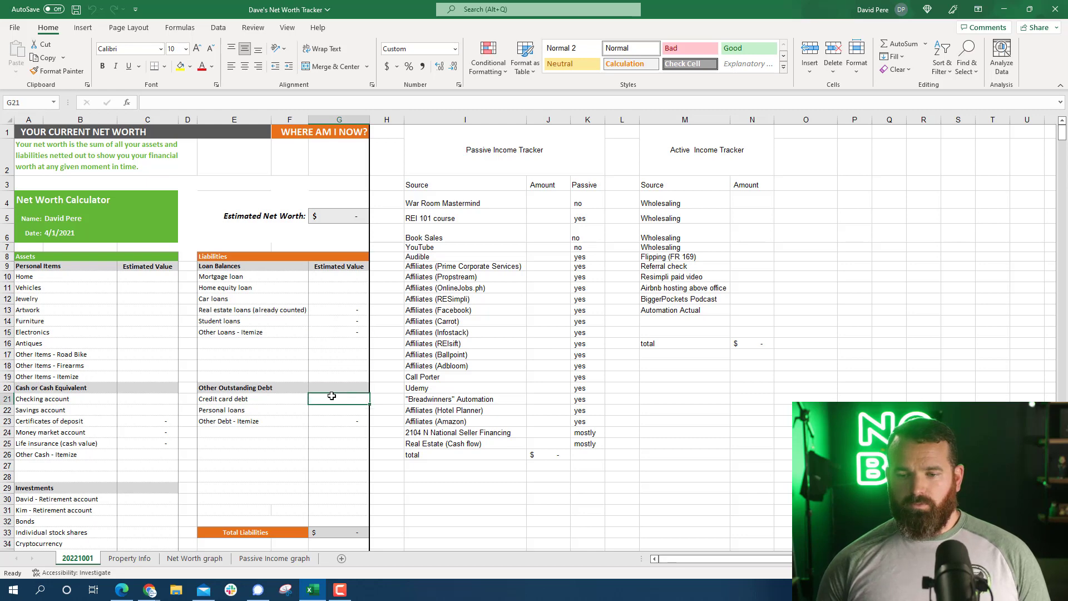
pyautogui.click(334, 410)
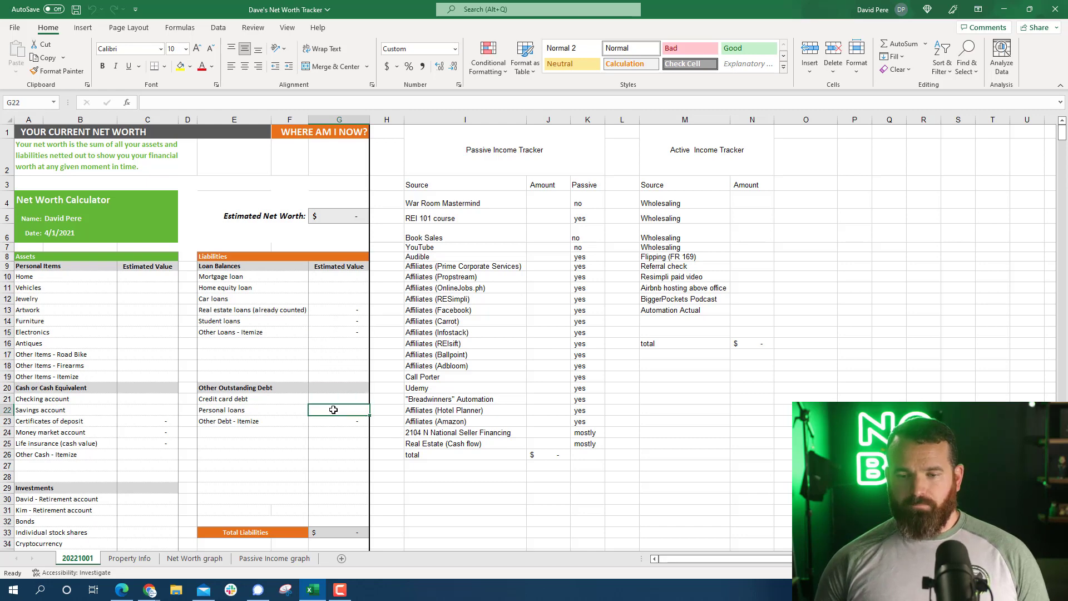
pyautogui.click(335, 420)
# Check the formula cells for Total Assets, Total Liabilities and Estimated Net Worth at the end of the calculator.
pyautogui.scroll(-2, 335, 420)
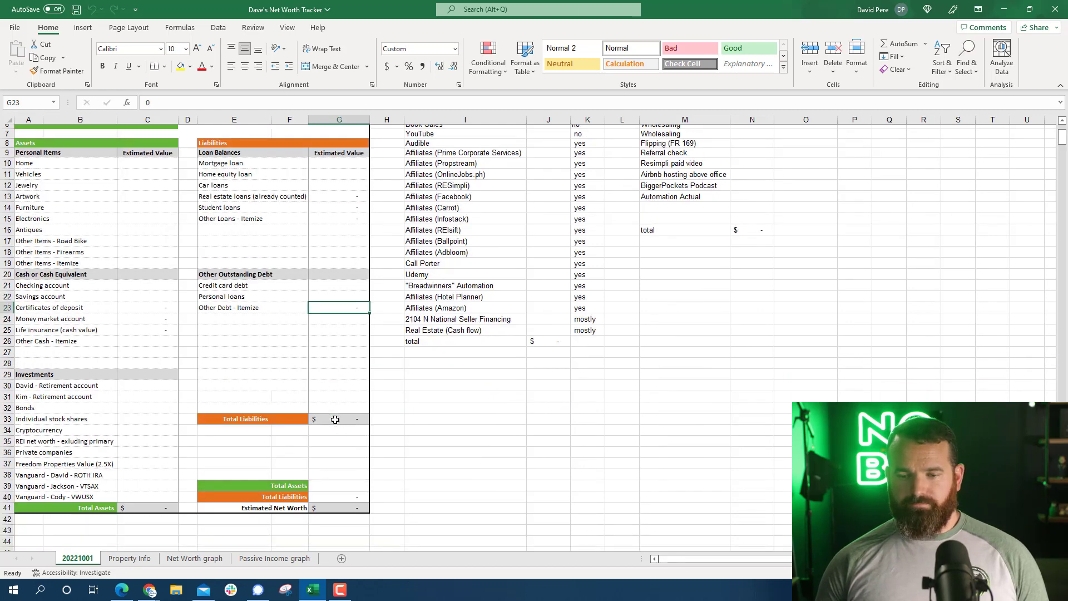
pyautogui.scroll(-2, 337, 430)
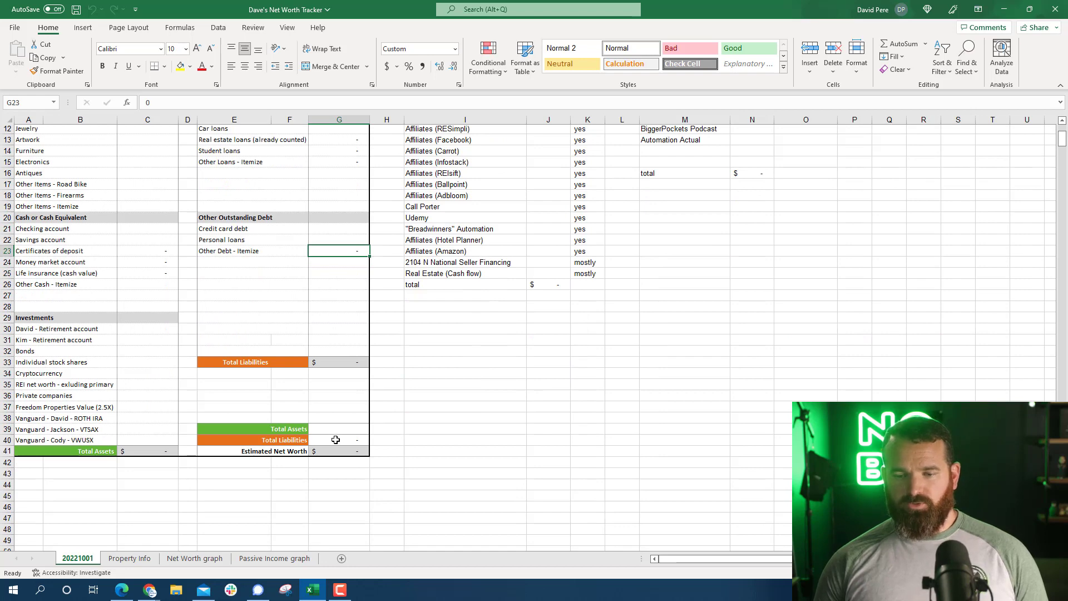
pyautogui.click(336, 429)
pyautogui.click(143, 450)
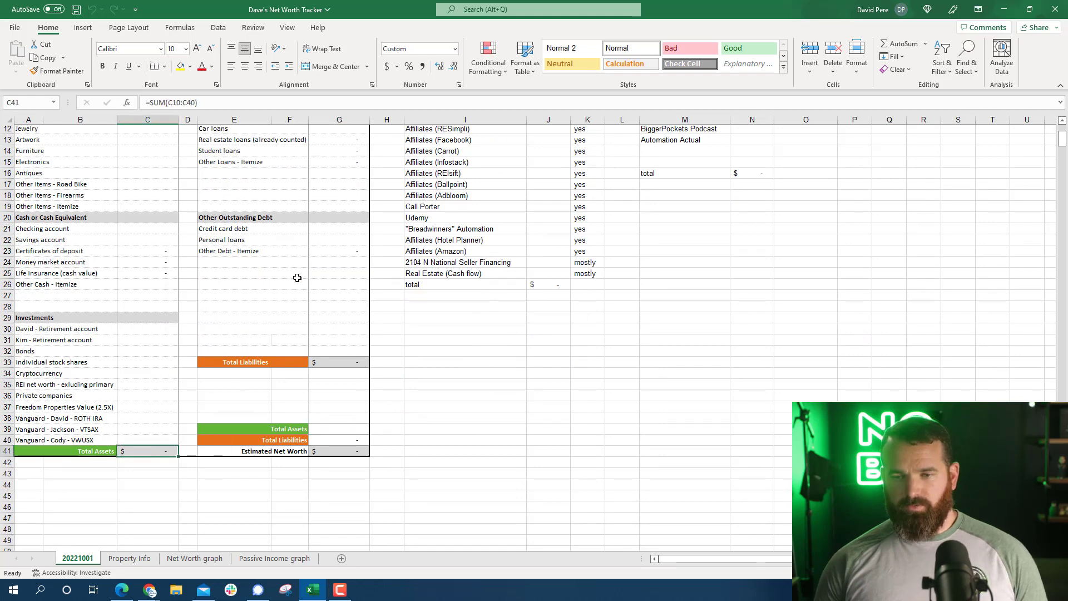
pyautogui.click(341, 362)
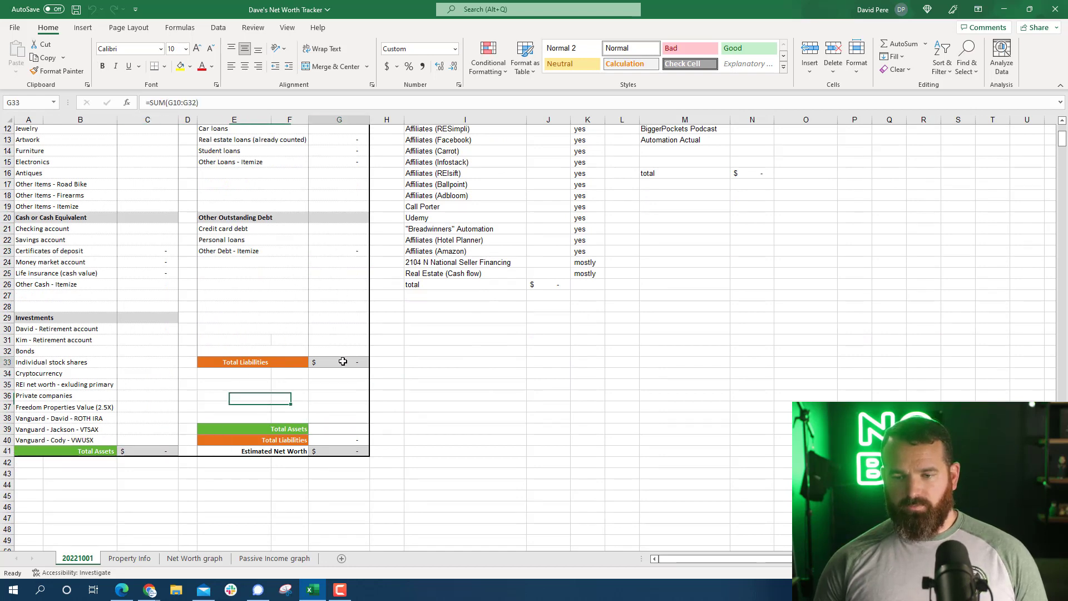
pyautogui.click(338, 439)
pyautogui.click(325, 453)
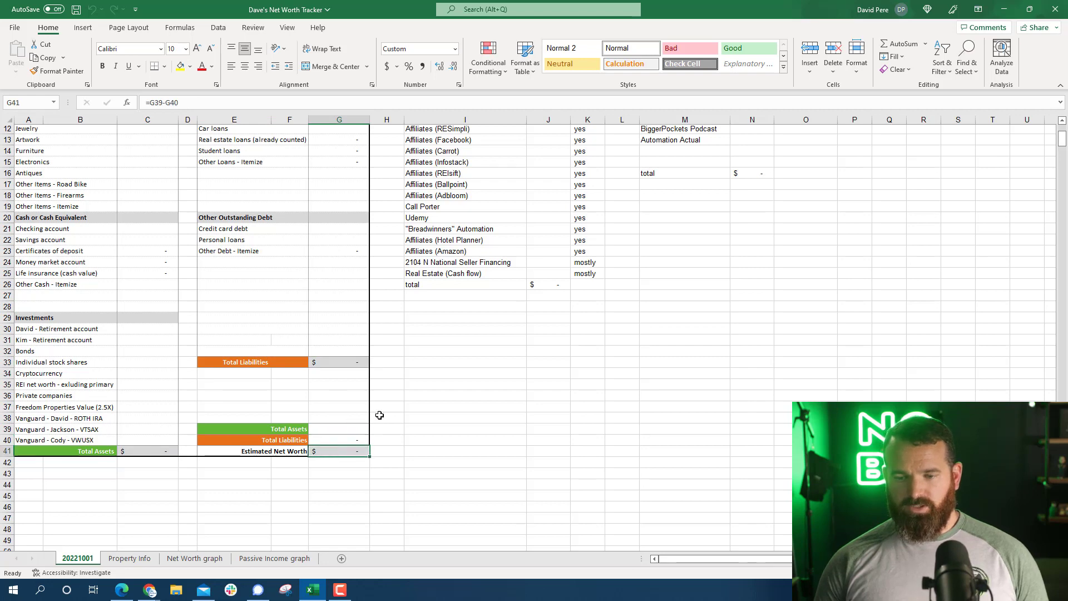
pyautogui.click(335, 432)
pyautogui.click(344, 439)
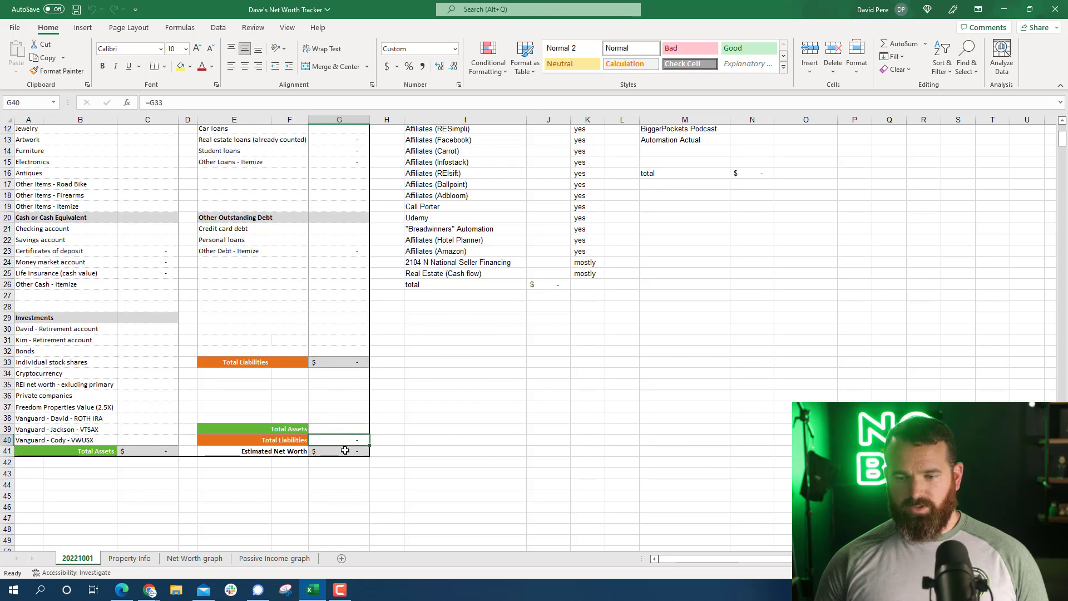
pyautogui.click(345, 450)
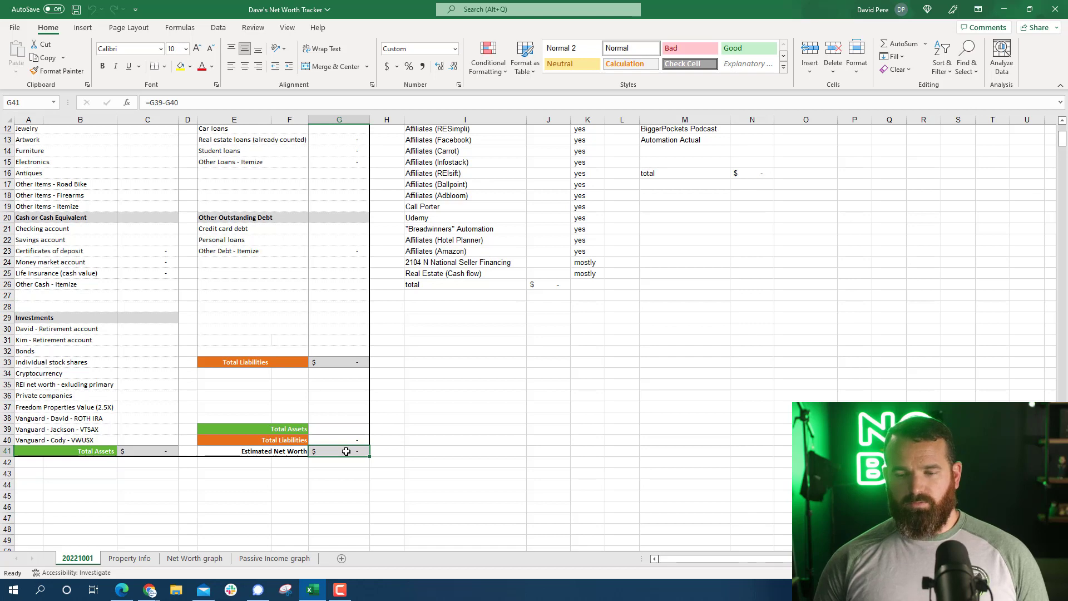
# Enter 10000 as the amount for the first Wholesaling row of the Active Income Tracker.
pyautogui.scroll(4, 437, 465)
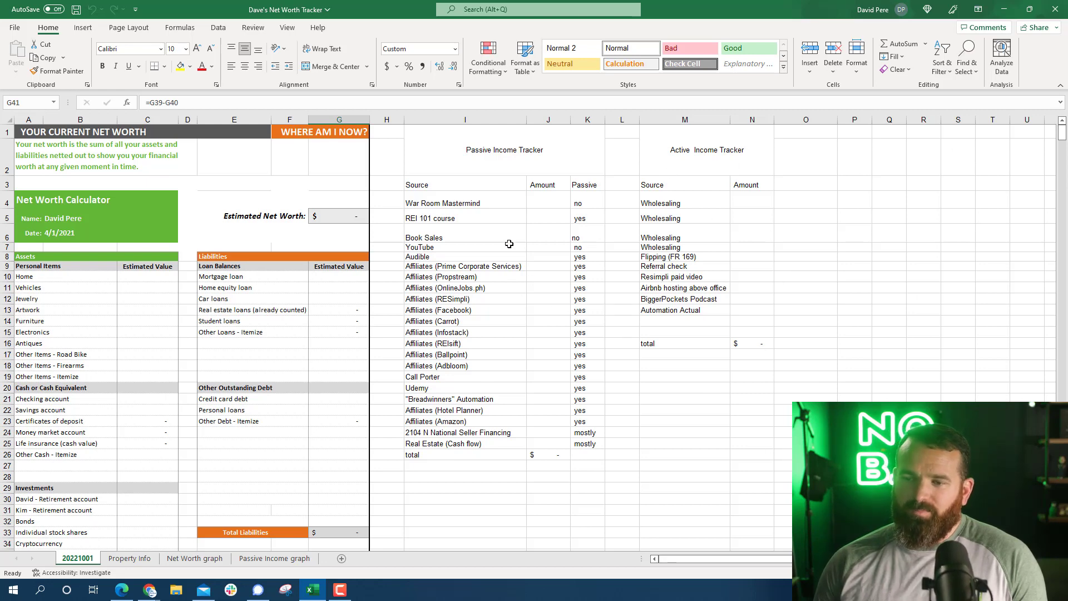
pyautogui.click(762, 201)
pyautogui.write('10000')
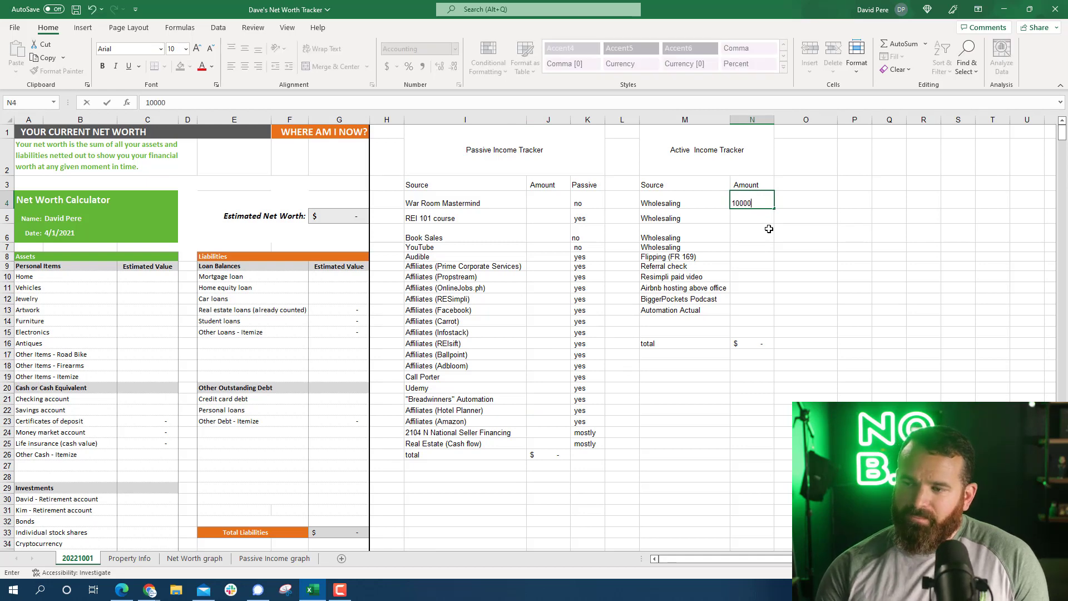
pyautogui.press('Return')
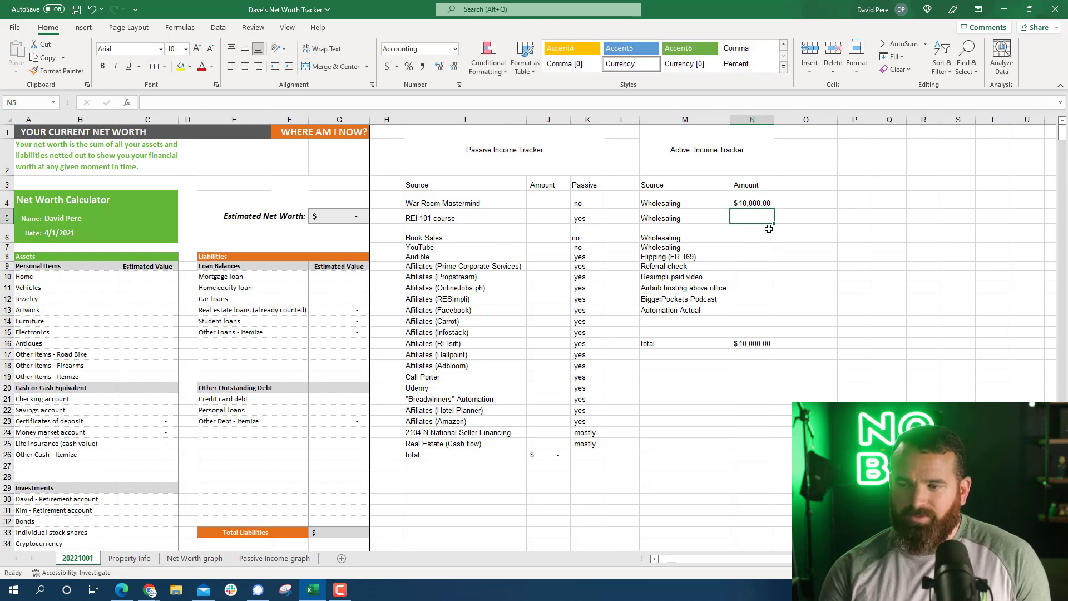
# Enter 15000 as the amount for Flipping (FR 169) in the Active Income Tracker.
pyautogui.press('Down')
pyautogui.press('Down')
pyautogui.press('Down')
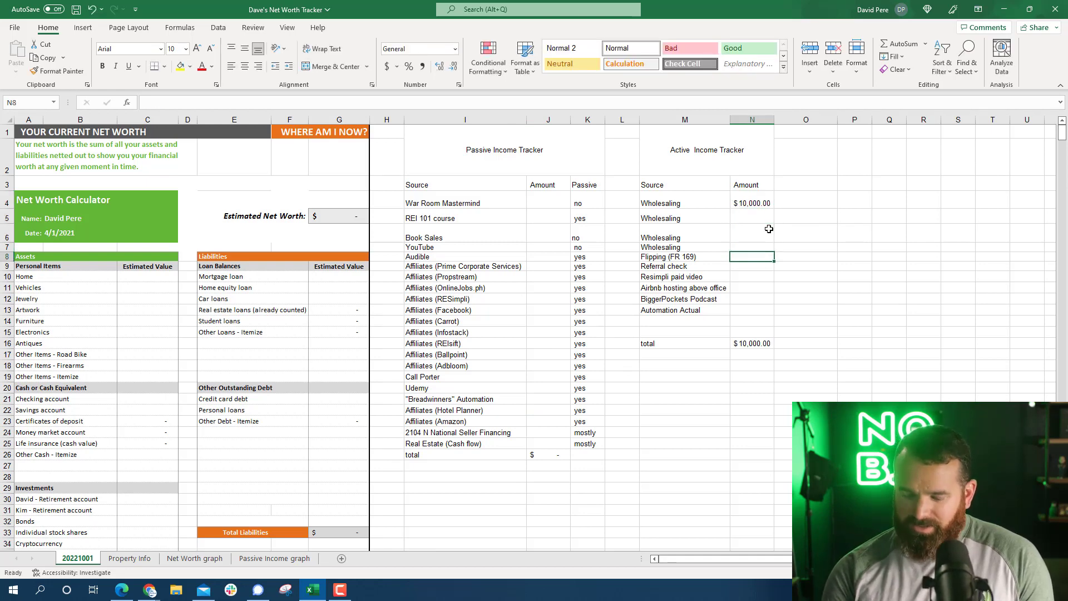
pyautogui.write('150000')
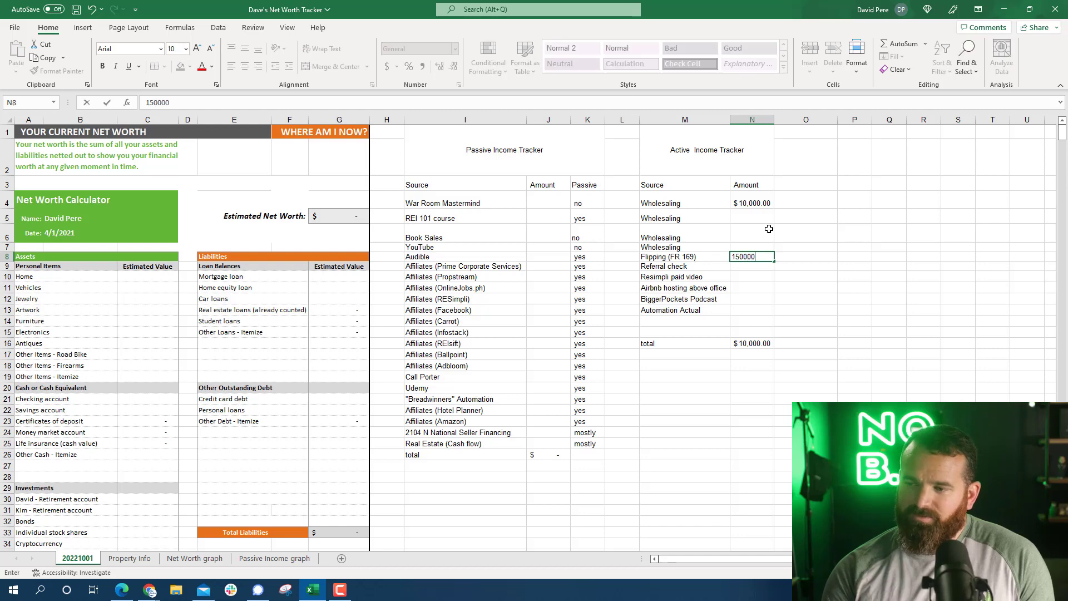
pyautogui.press('BackSpace')
pyautogui.press('Return')
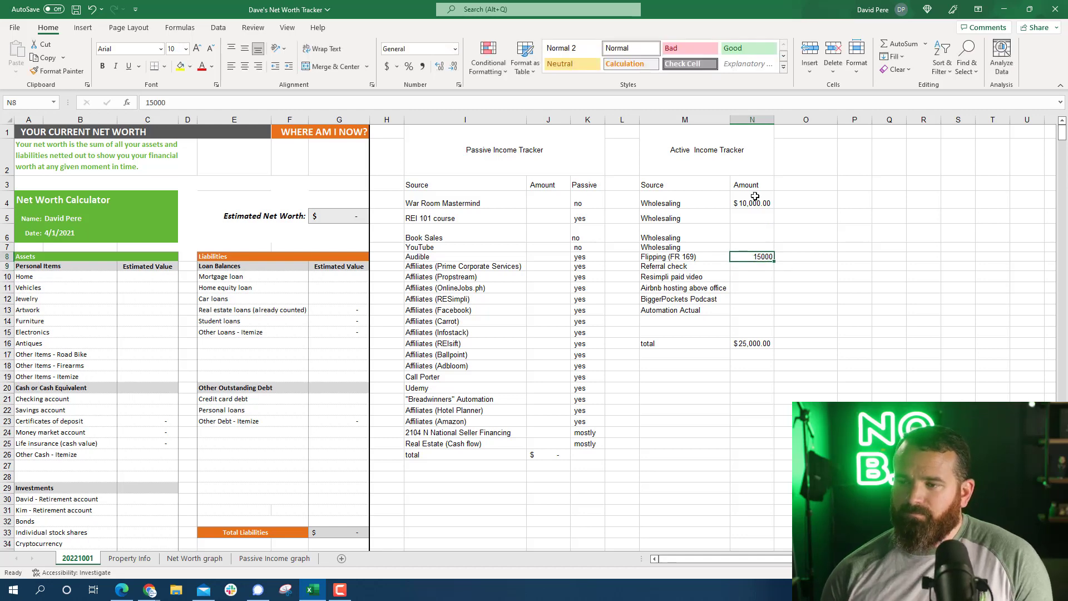
# Apply the dollar accounting number format to the whole Amount column of the Active Income Tracker (column N).
pyautogui.click(761, 127)
pyautogui.click(762, 119)
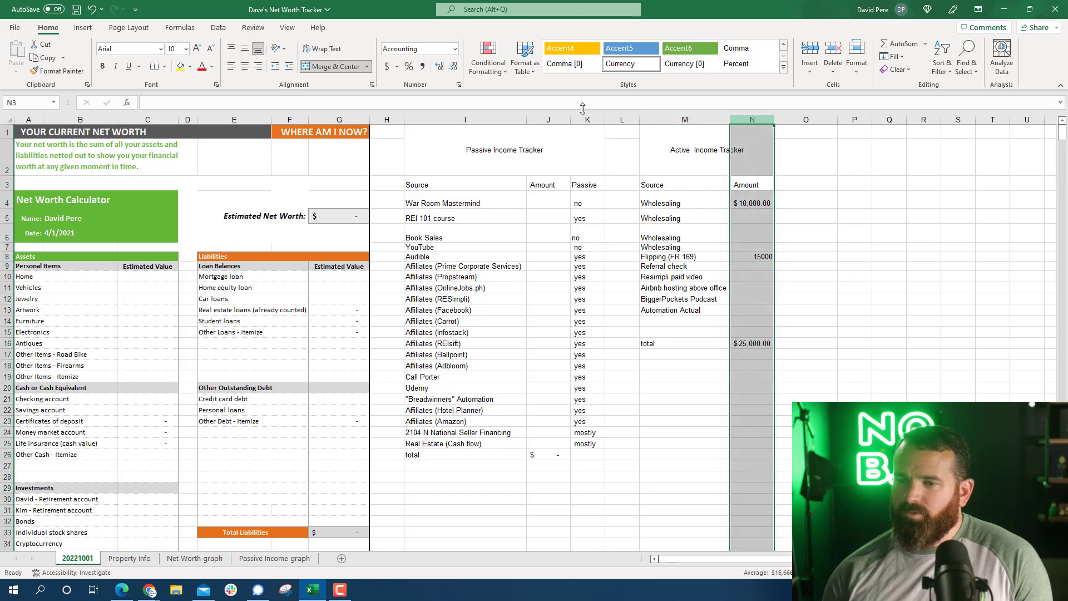
pyautogui.click(387, 66)
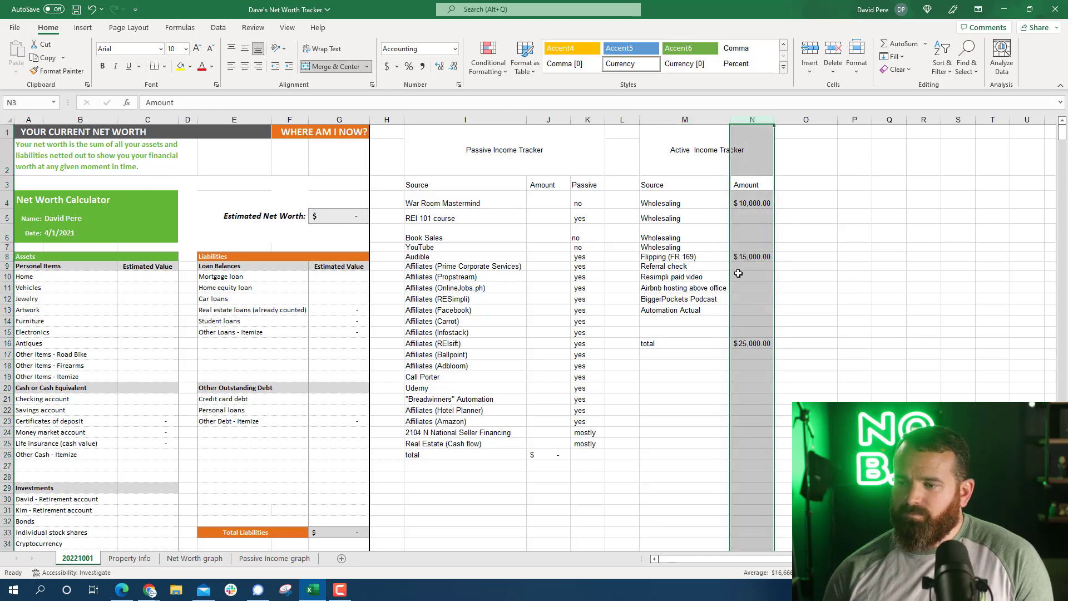
# Enter 2000 for Referral check and 500 for Resimpli paid video in the active income amounts.
pyautogui.click(748, 287)
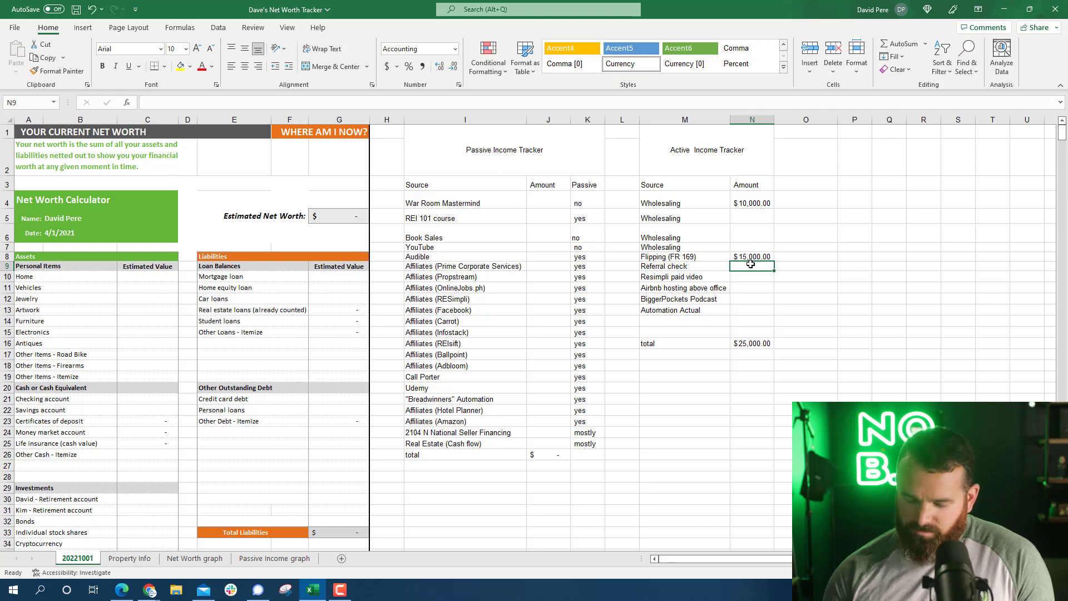
pyautogui.write('2000')
pyautogui.press('Return')
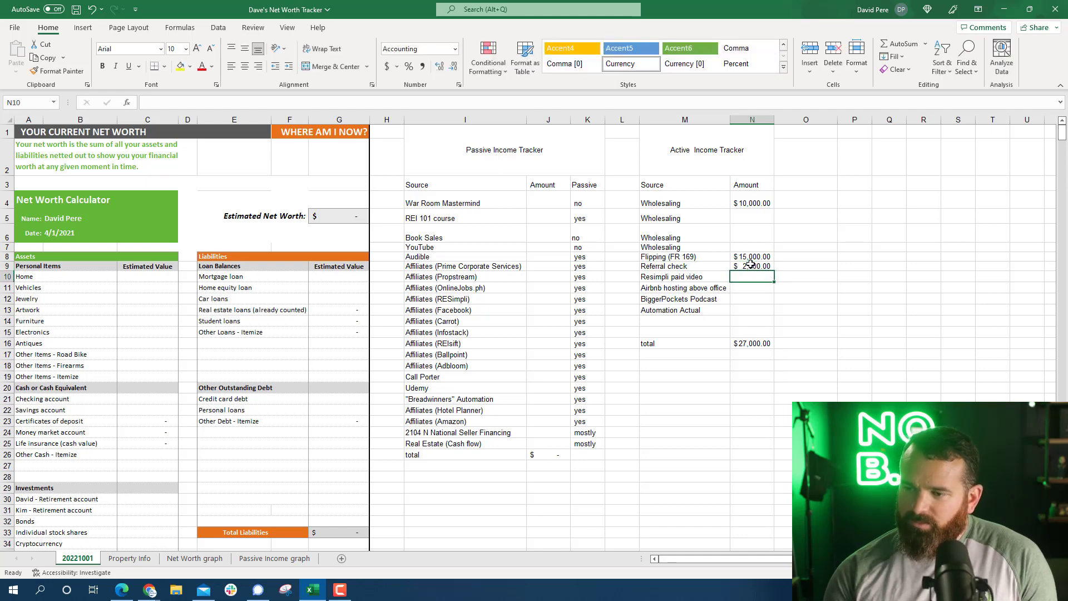
pyautogui.write('500')
pyautogui.press('Return')
# Enter 2,000 as the active income amount for Airbnb hosting above office.
pyautogui.press('Return')
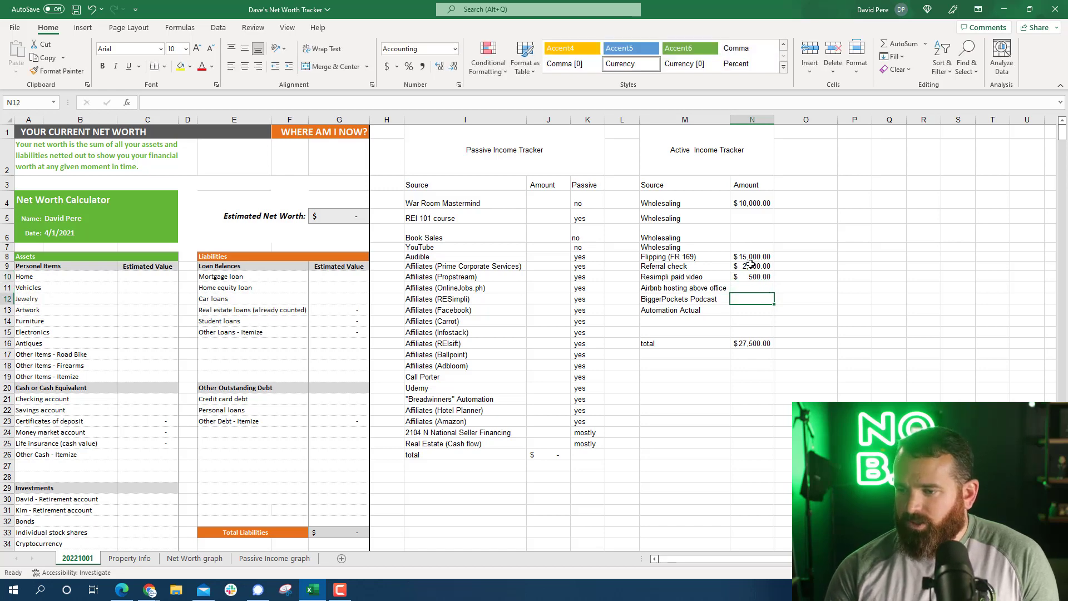
pyautogui.press('Return')
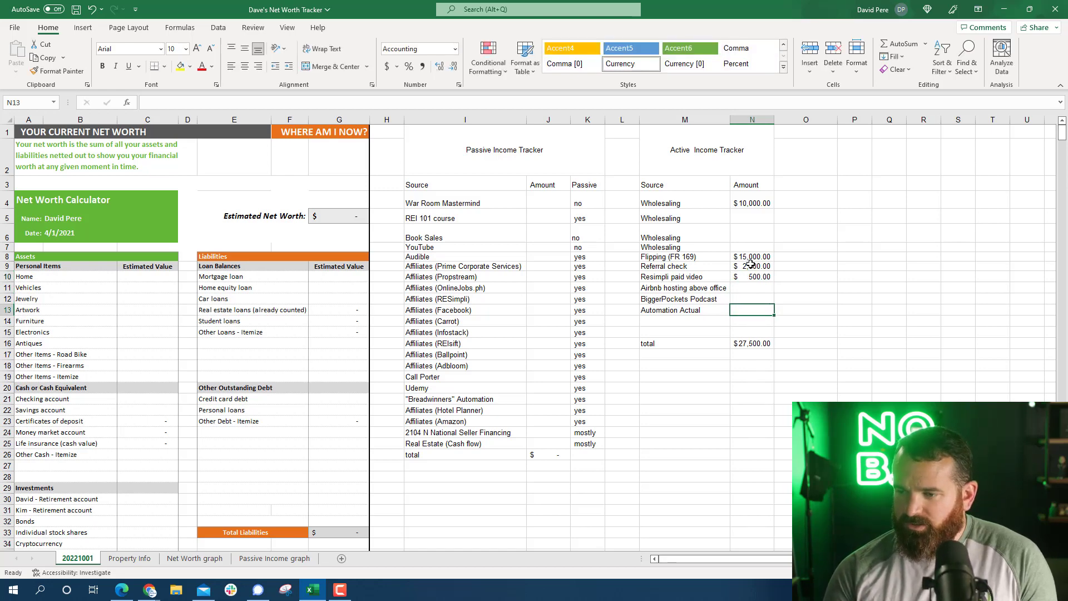
pyautogui.press('Up')
pyautogui.press('Up')
pyautogui.press('Up')
pyautogui.press('Down')
pyautogui.write('2')
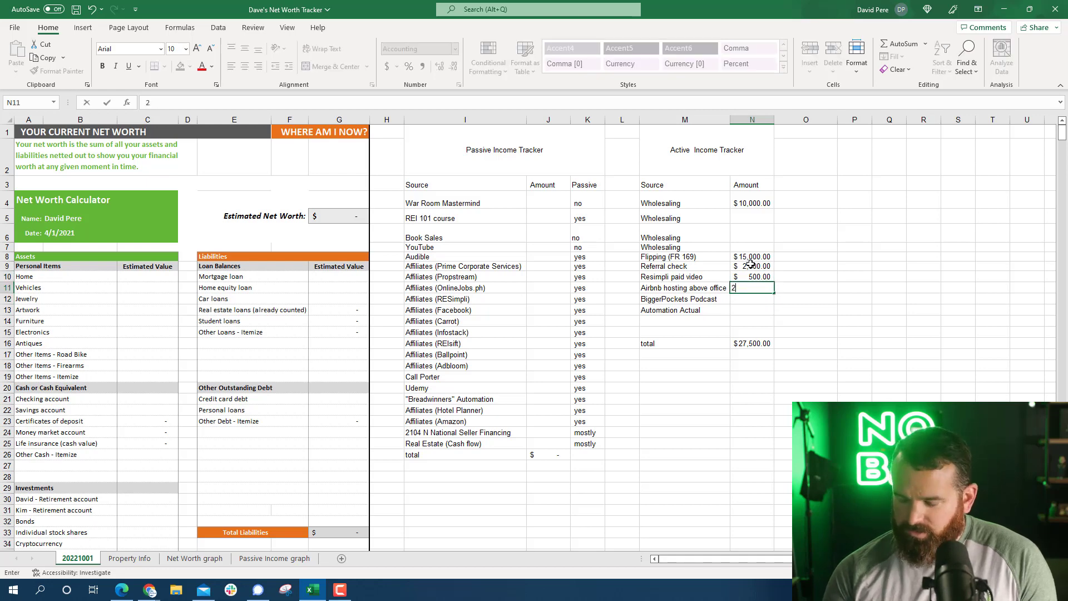
pyautogui.write(',000')
pyautogui.press('Return')
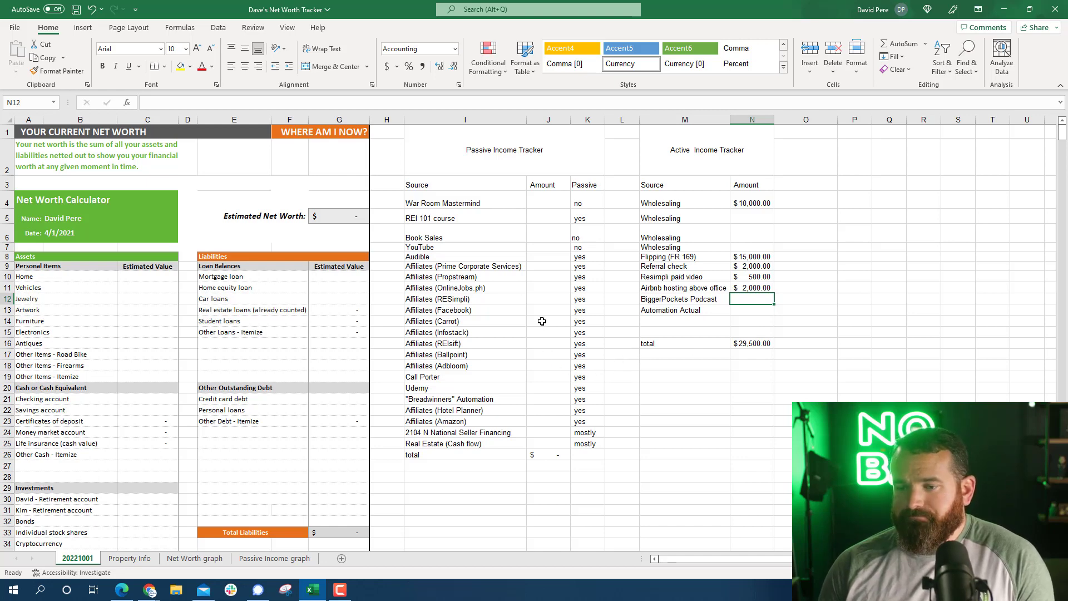
# Enter 100000000 as the passive income amount for Affiliates (Amazon) and clear it again.
pyautogui.click(551, 424)
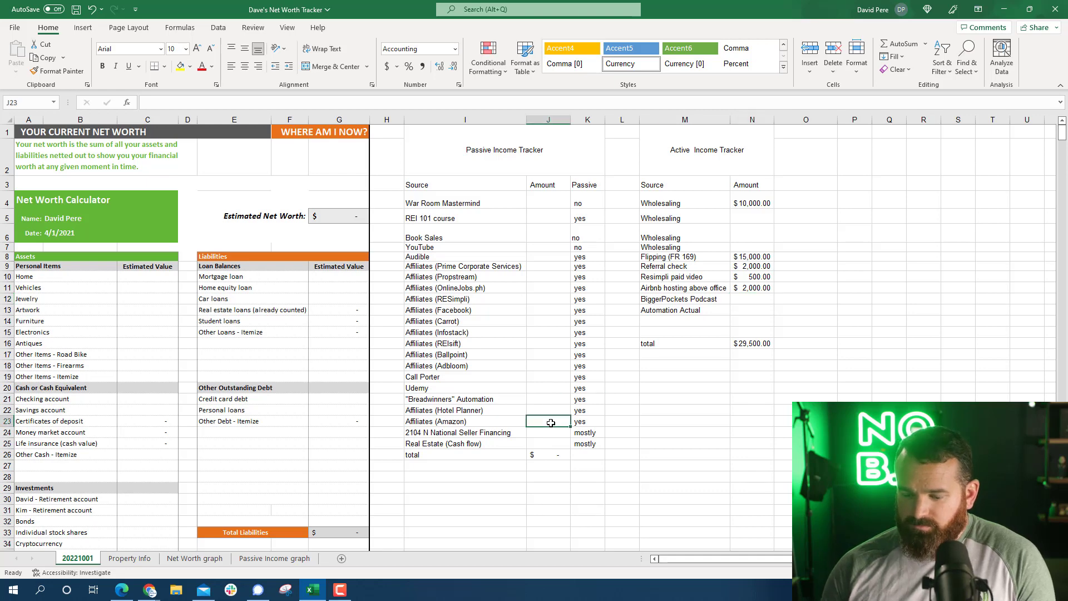
pyautogui.write('100000000')
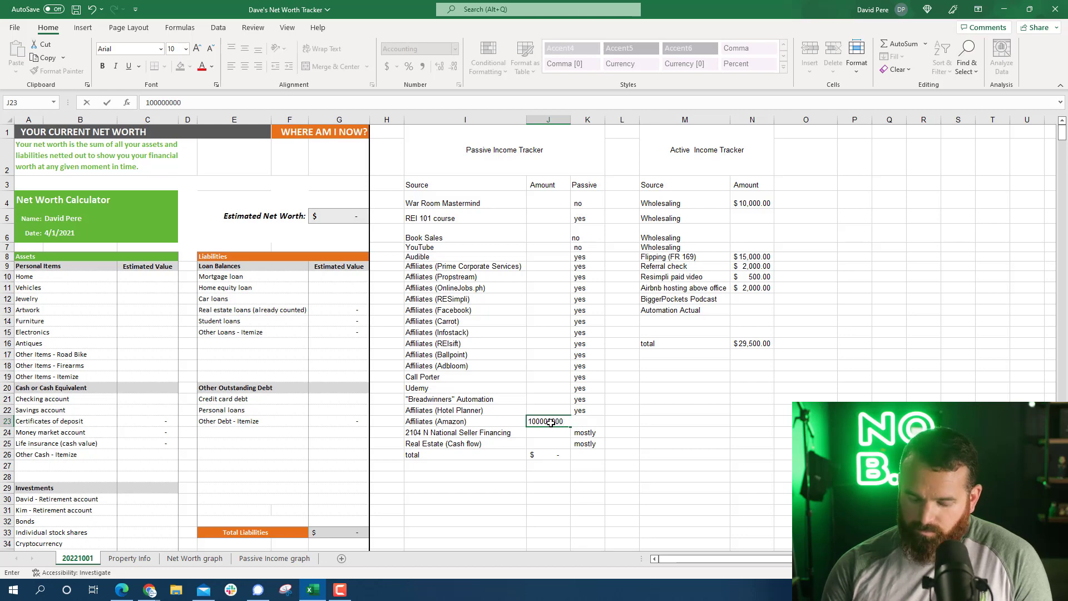
pyautogui.press('Return')
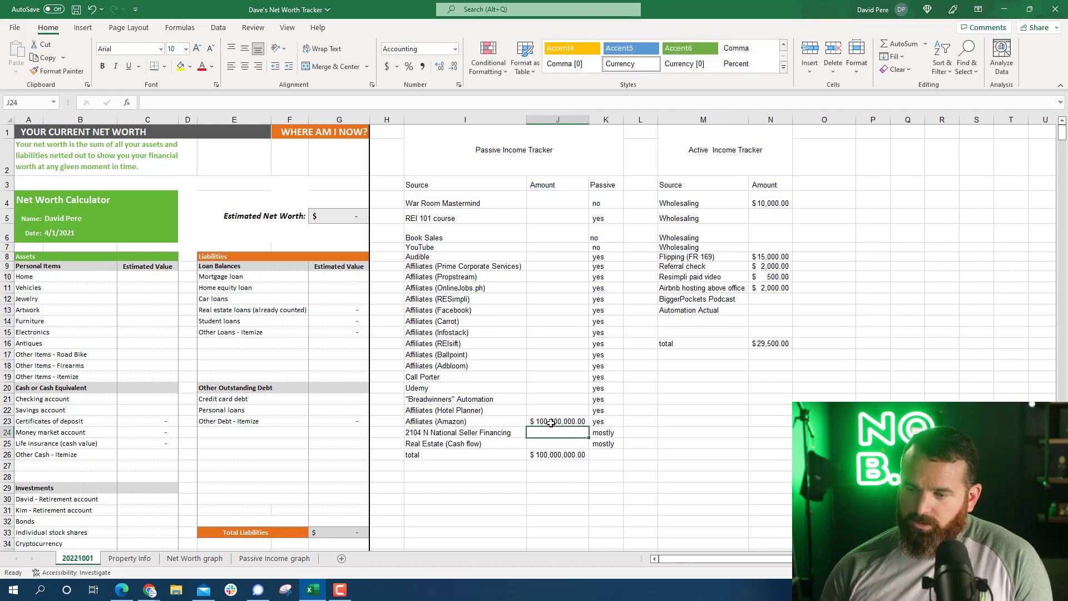
pyautogui.click(547, 423)
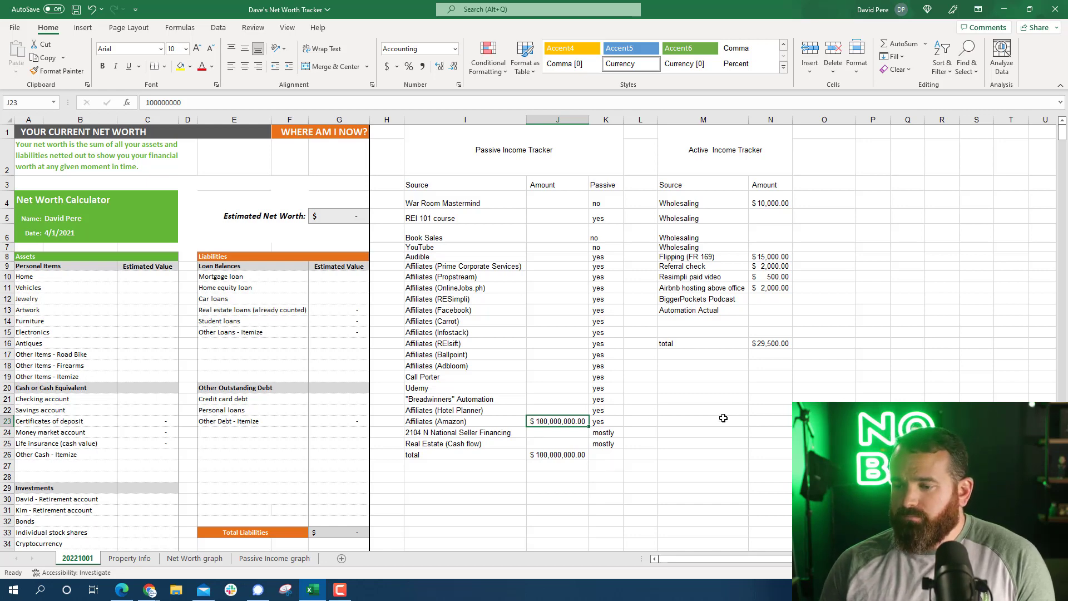
pyautogui.press('Delete')
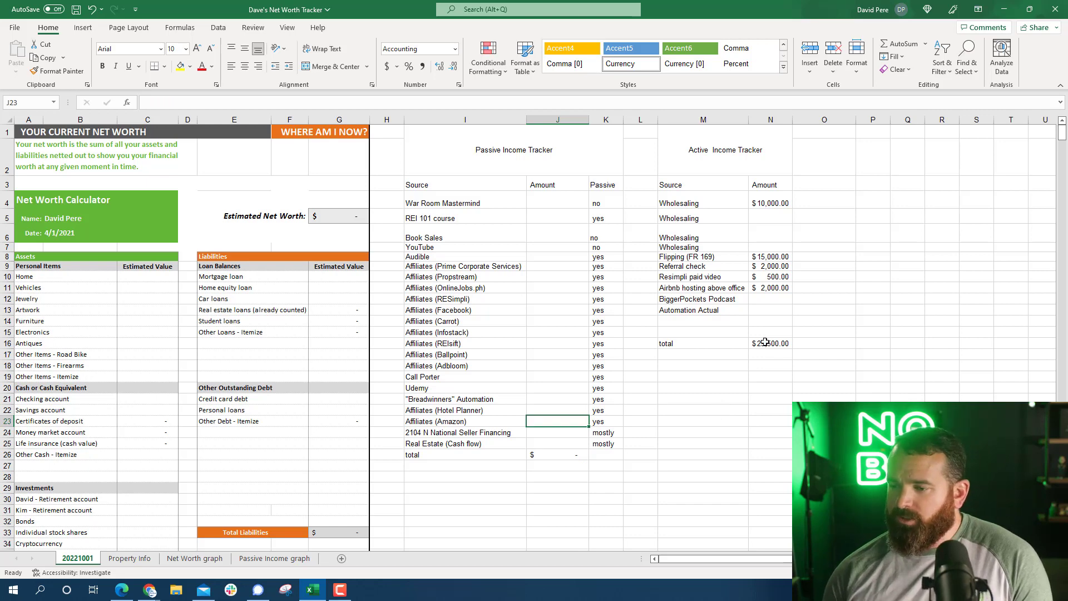
# Clear all Active Income Tracker amounts from Wholesaling to Automation Actual and narrow the Amount columns of both trackers.
pyautogui.moveTo(770, 310); pyautogui.dragTo(772, 200)
pyautogui.press('Delete')
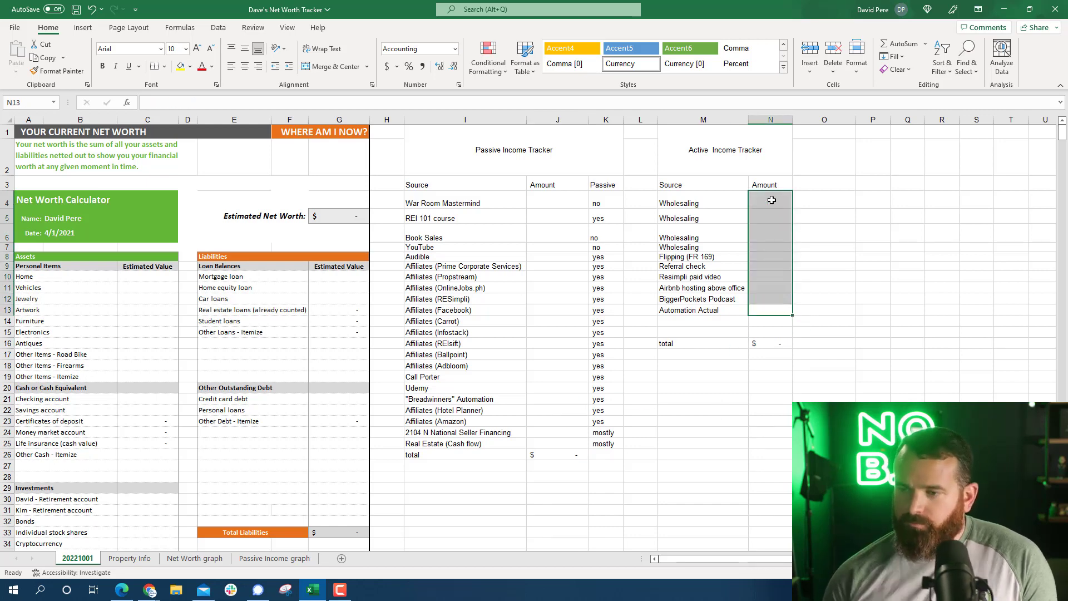
pyautogui.moveTo(590, 118); pyautogui.dragTo(560, 119)
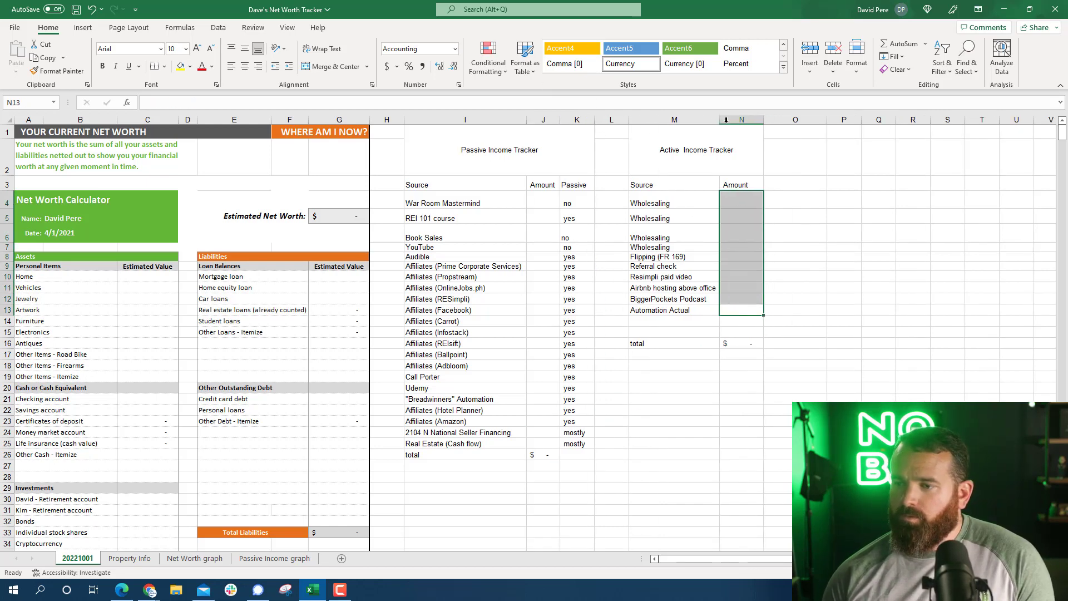
pyautogui.moveTo(763, 120); pyautogui.dragTo(752, 120)
pyautogui.click(790, 232)
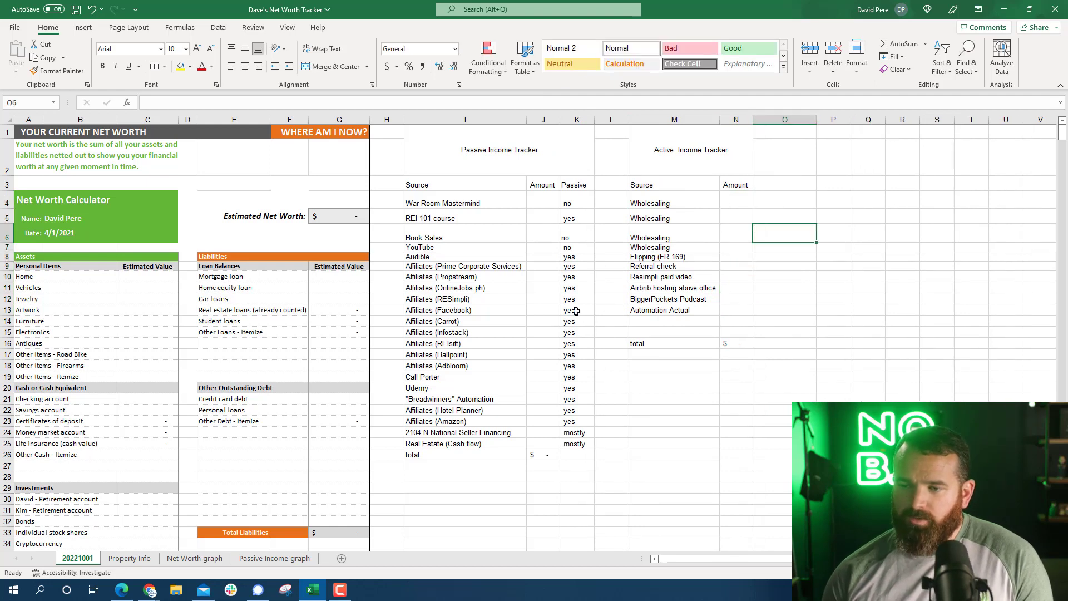
# Go through the Passive Income Tracker entries row by row, from REI 101 course to Real Estate (Cash flow).
pyautogui.click(579, 234)
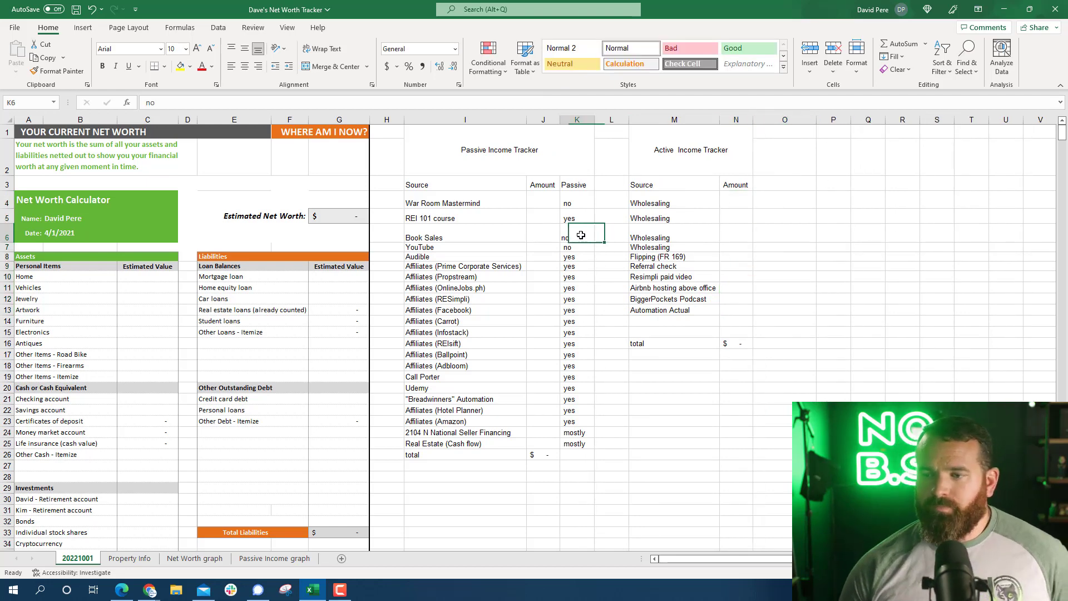
pyautogui.click(556, 288)
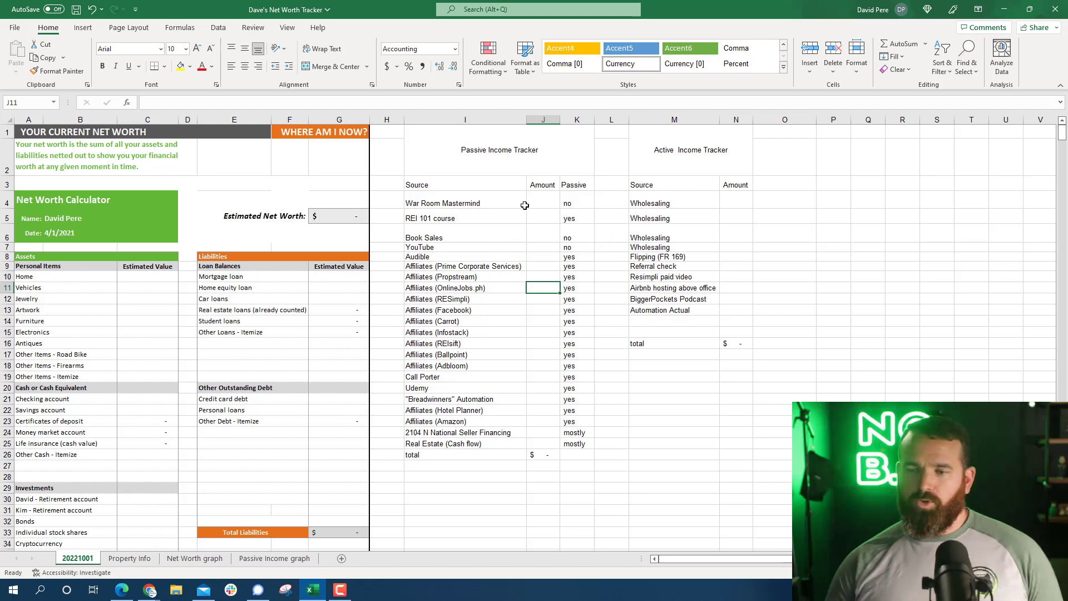
pyautogui.click(539, 217)
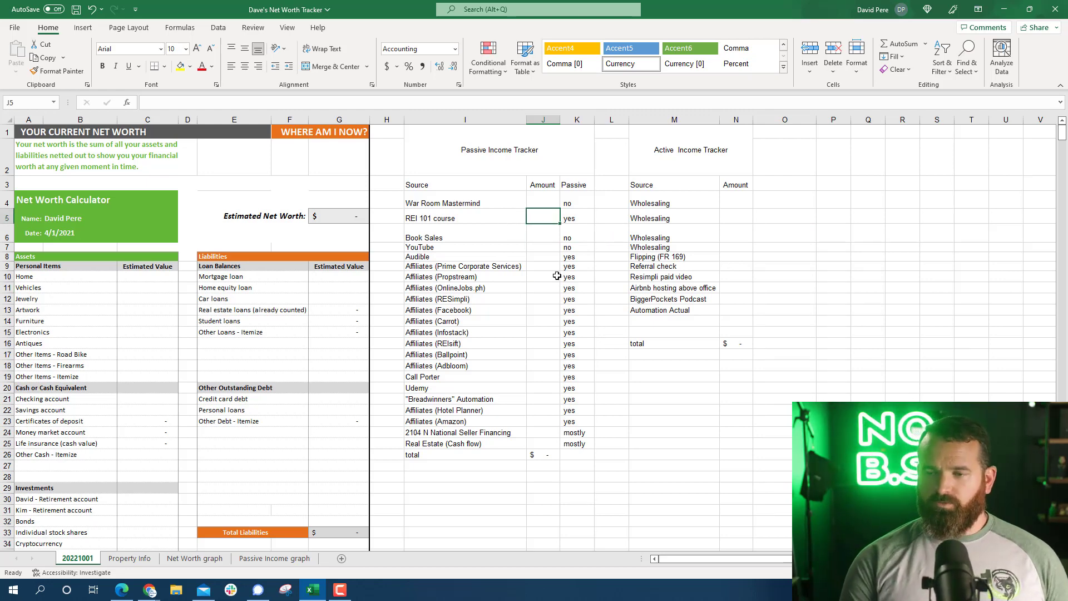
pyautogui.press('Down')
pyautogui.press('Down')
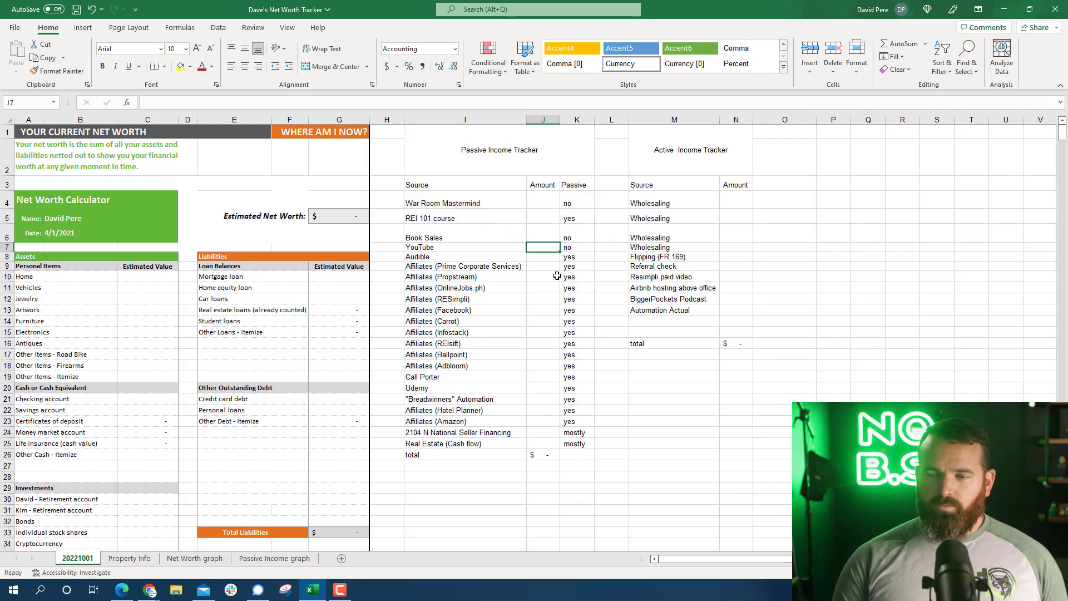
pyautogui.press('Down')
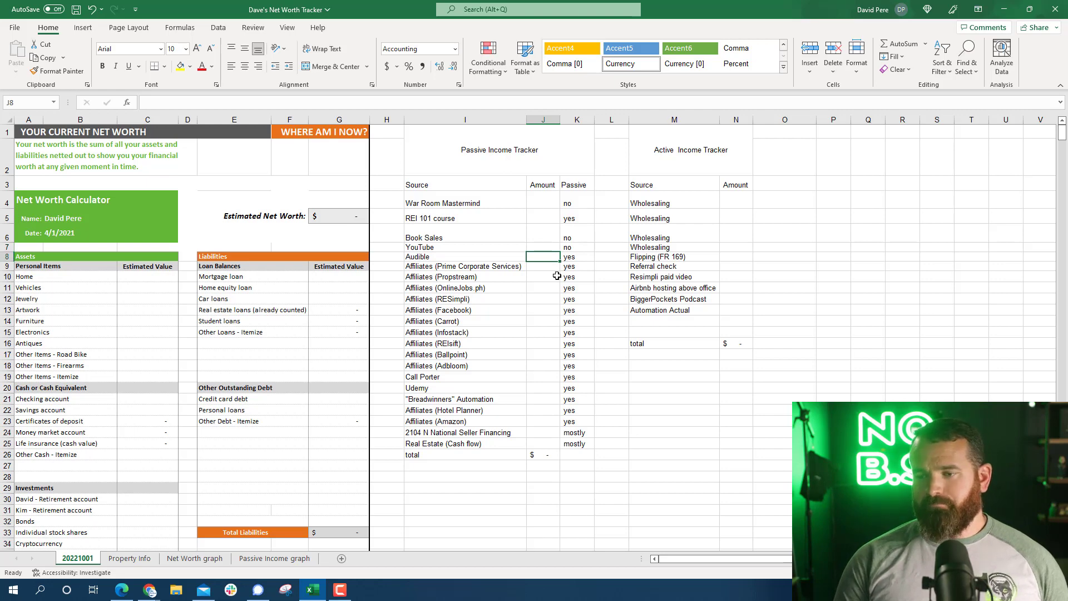
pyautogui.press('Down')
pyautogui.press('Down')
pyautogui.press('Down')
pyautogui.press('Down')
pyautogui.press('Down')
pyautogui.press('Down')
pyautogui.press('Down')
pyautogui.press('Down')
pyautogui.press('Down')
pyautogui.press('Down')
pyautogui.press('Down')
pyautogui.press('Down')
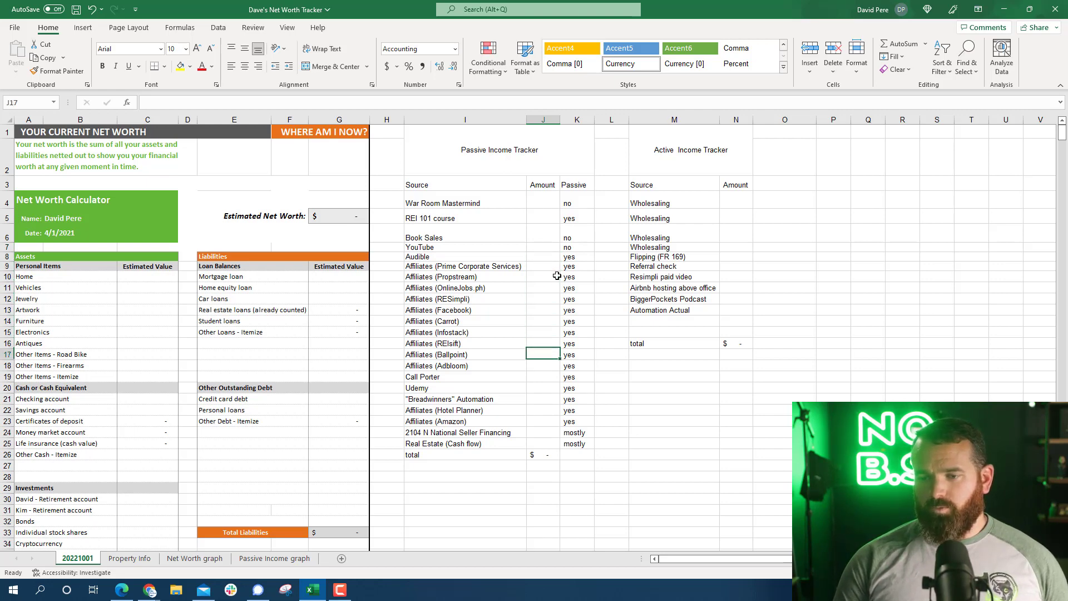
pyautogui.press('Down')
pyautogui.press('Down')
pyautogui.press('Down')
pyautogui.press('Down')
pyautogui.press('Down')
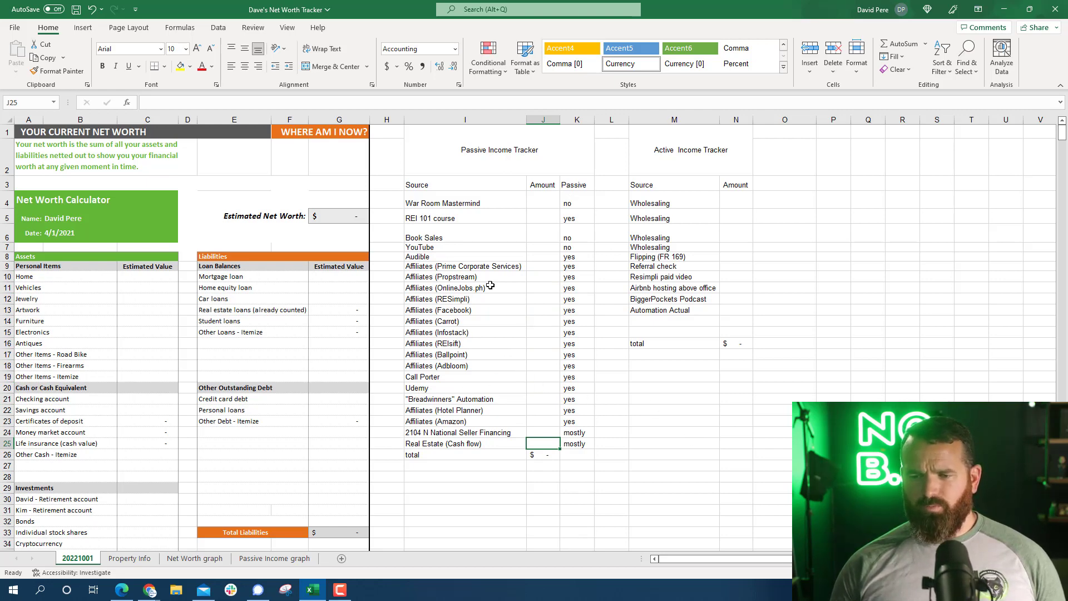
# Review the passive income source names, covering the affiliates, Book Sales, YouTube, seller financing and real estate cash flow.
pyautogui.moveTo(484, 267); pyautogui.dragTo(482, 364)
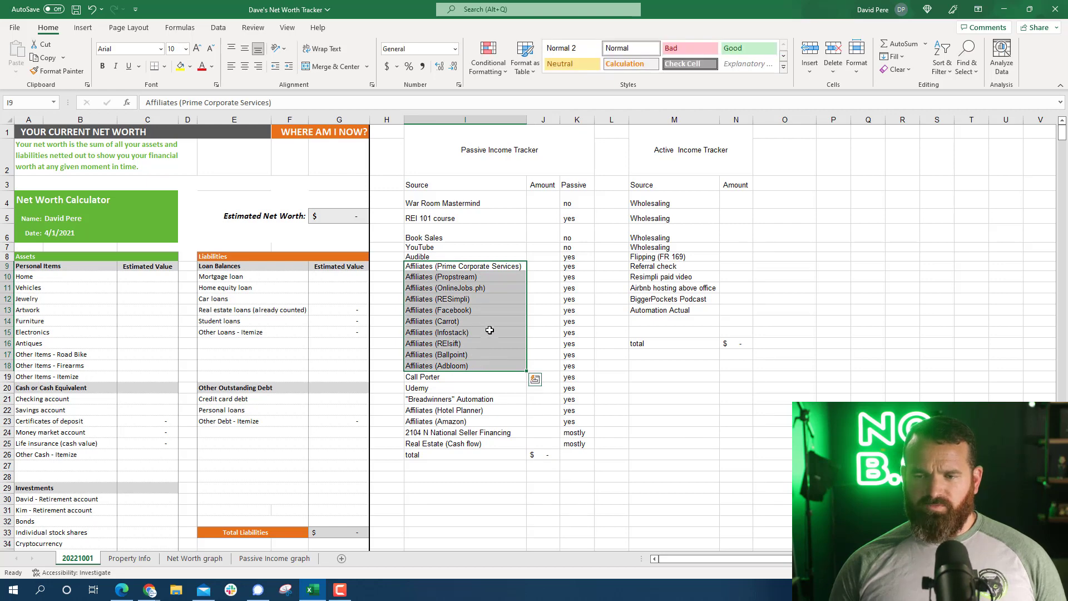
pyautogui.click(491, 332)
pyautogui.click(492, 278)
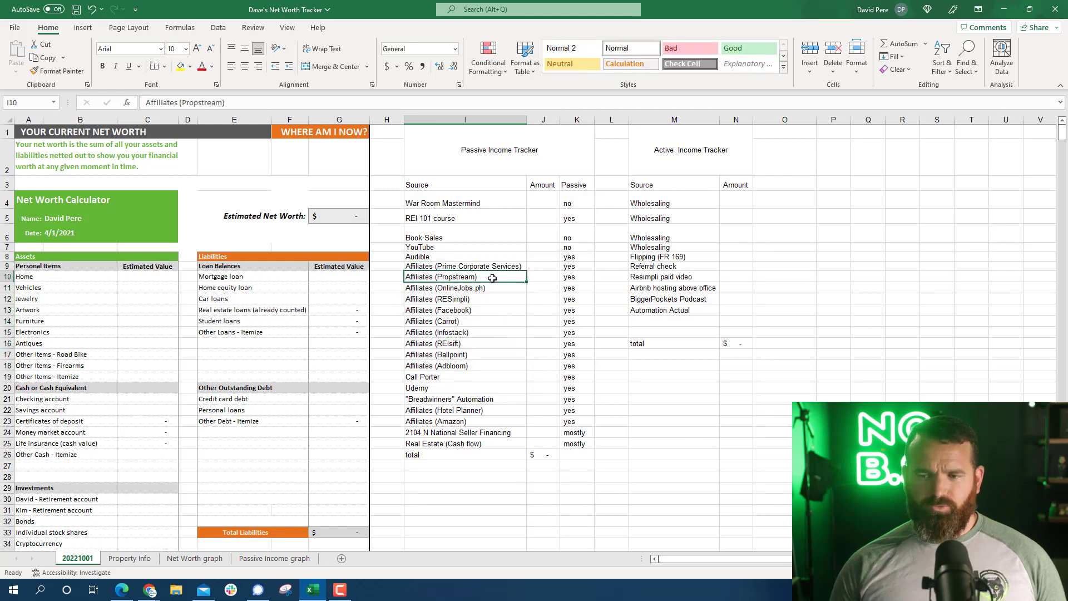
pyautogui.press('Down')
pyautogui.press('Down')
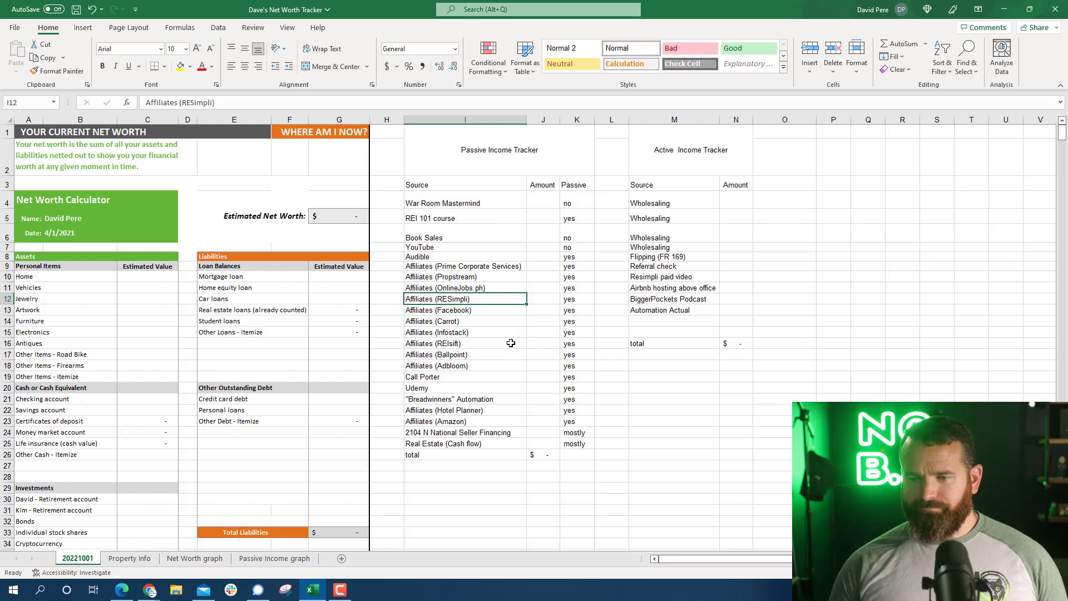
pyautogui.click(511, 343)
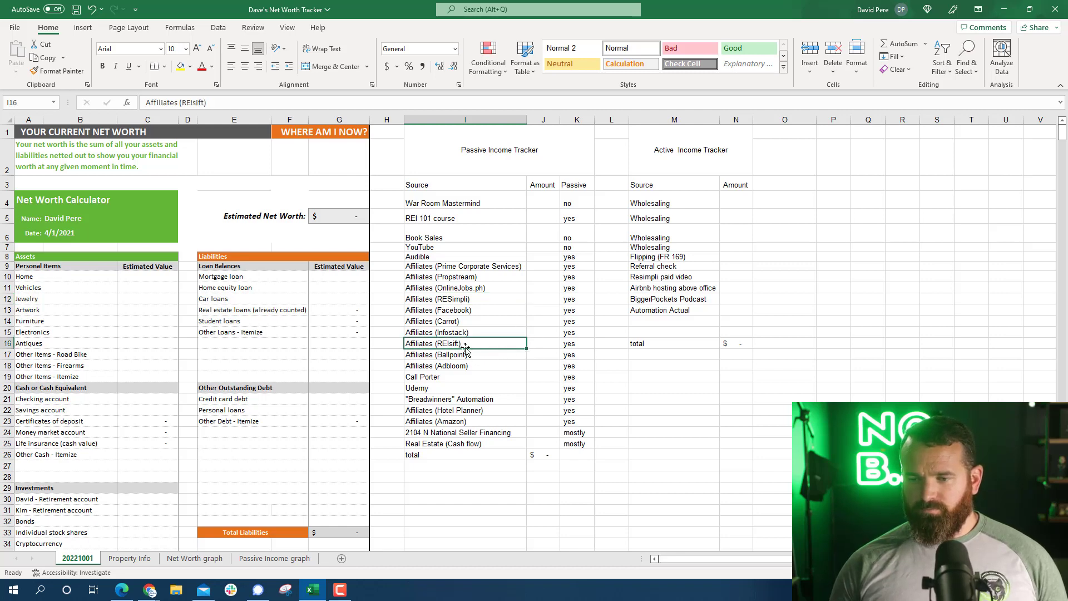
pyautogui.click(482, 289)
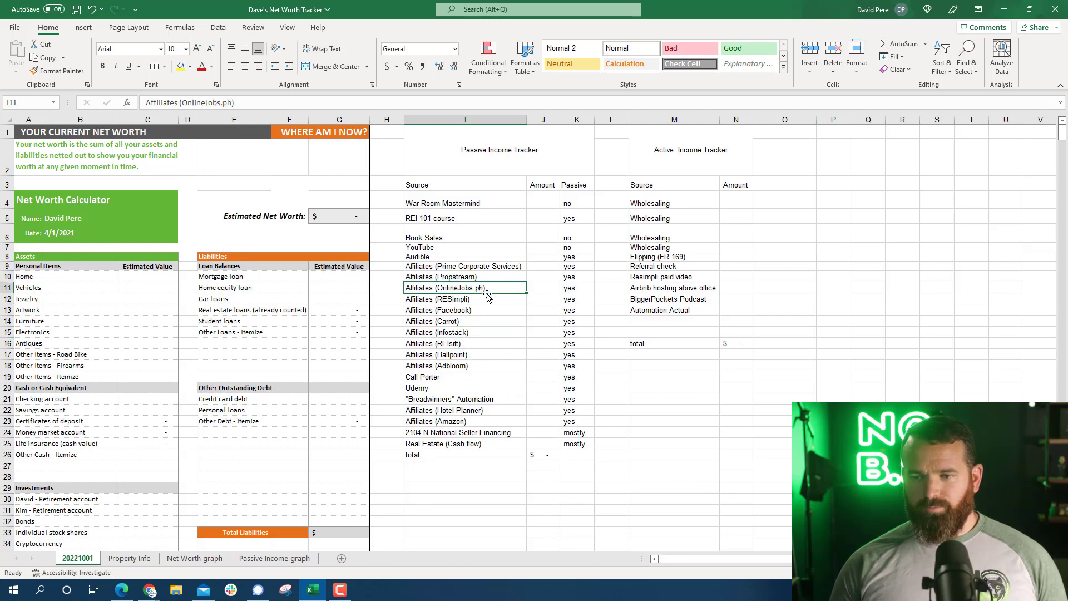
pyautogui.click(493, 237)
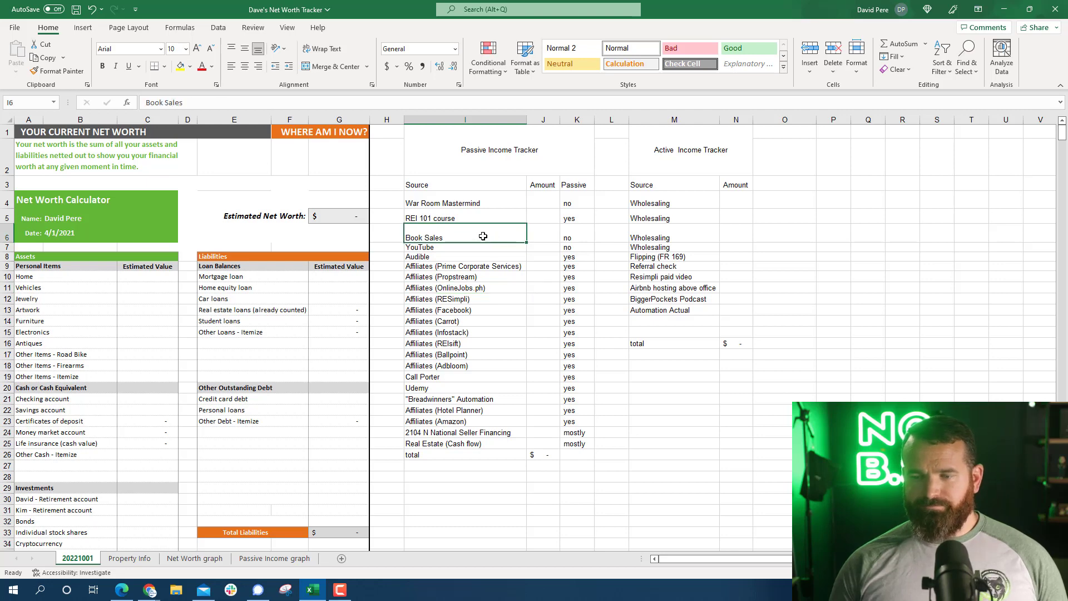
pyautogui.click(472, 247)
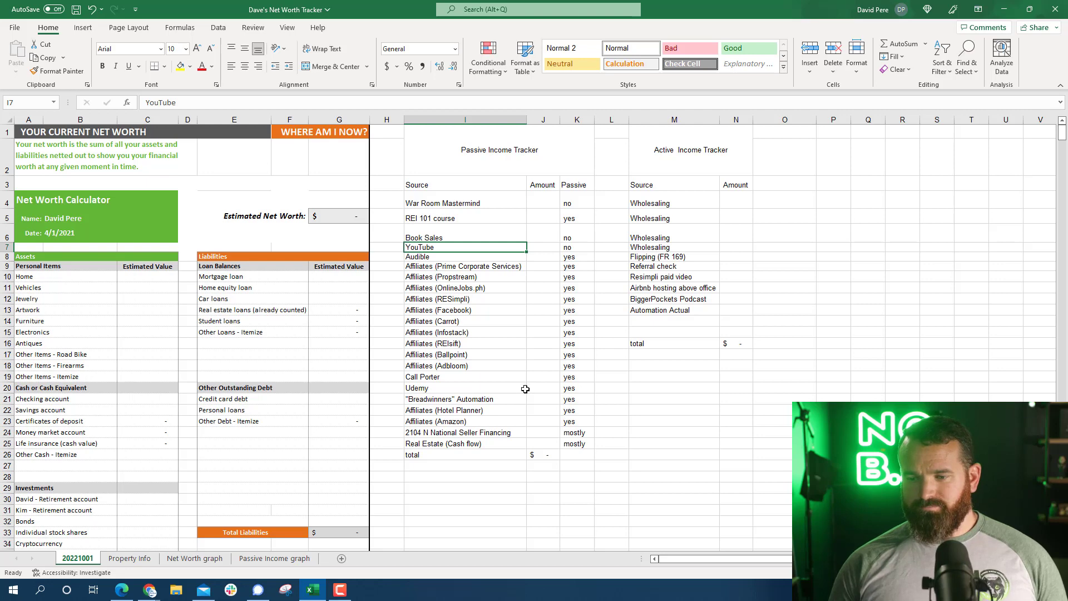
pyautogui.click(513, 431)
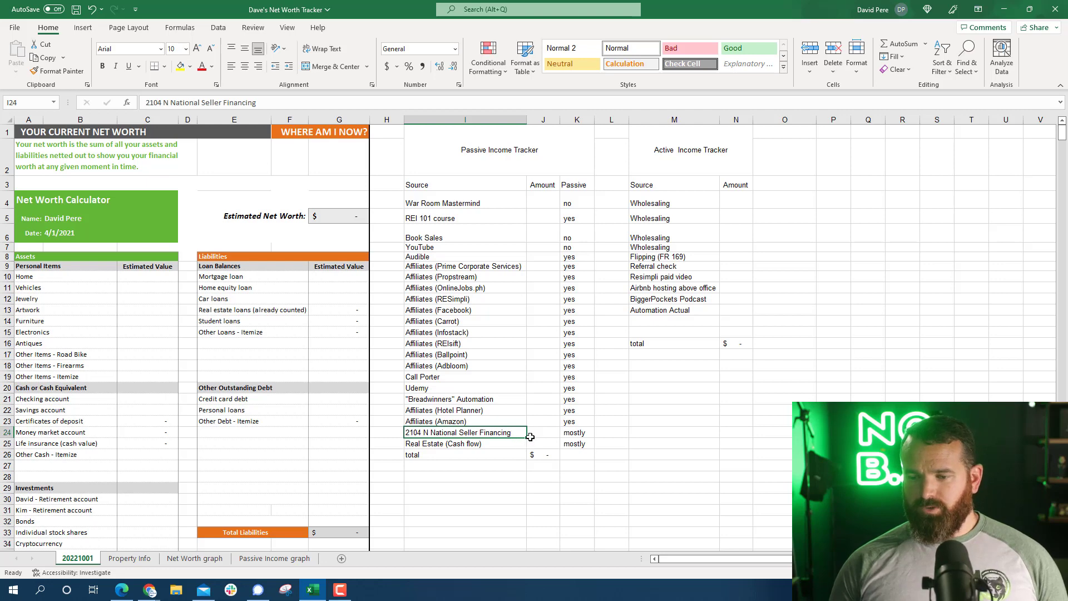
pyautogui.click(518, 445)
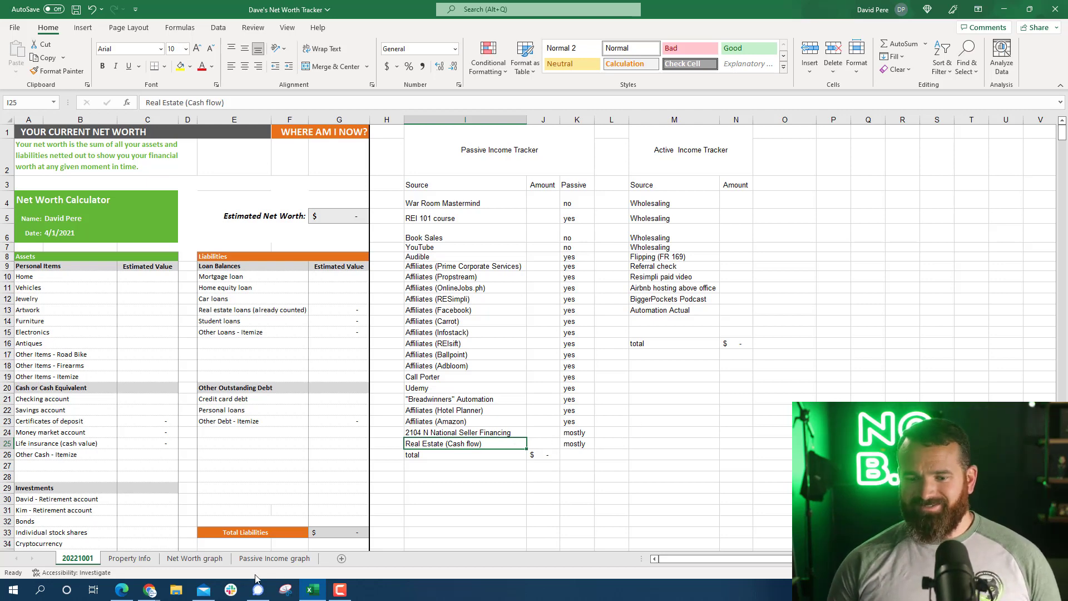
# Look over the Property Info and Net Worth graph sheets, examining the monthly net worth entries from 1-Jan to 1-May.
pyautogui.click(136, 559)
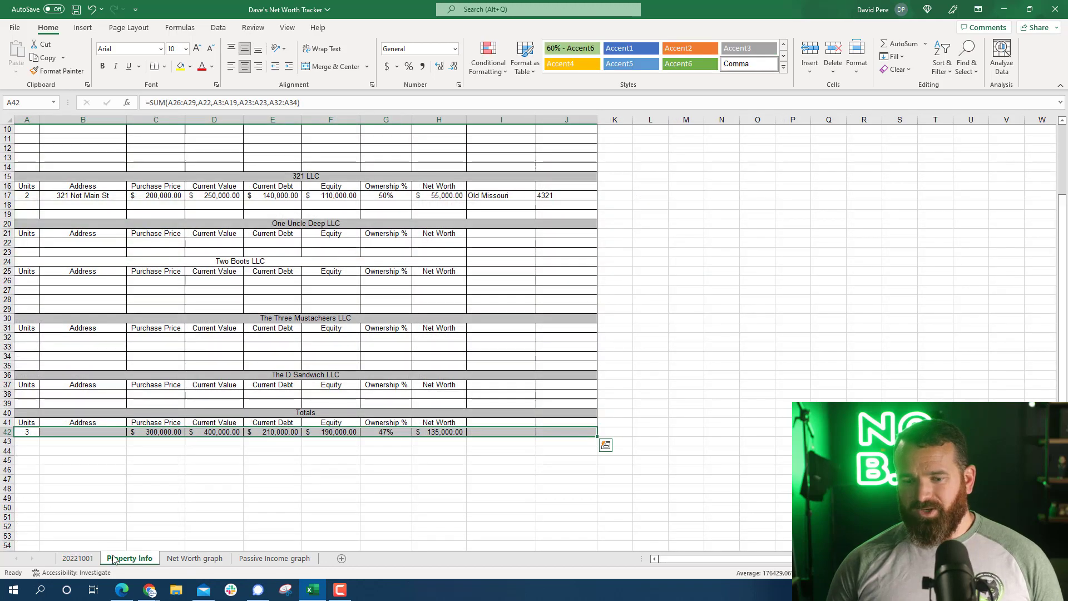
pyautogui.click(93, 558)
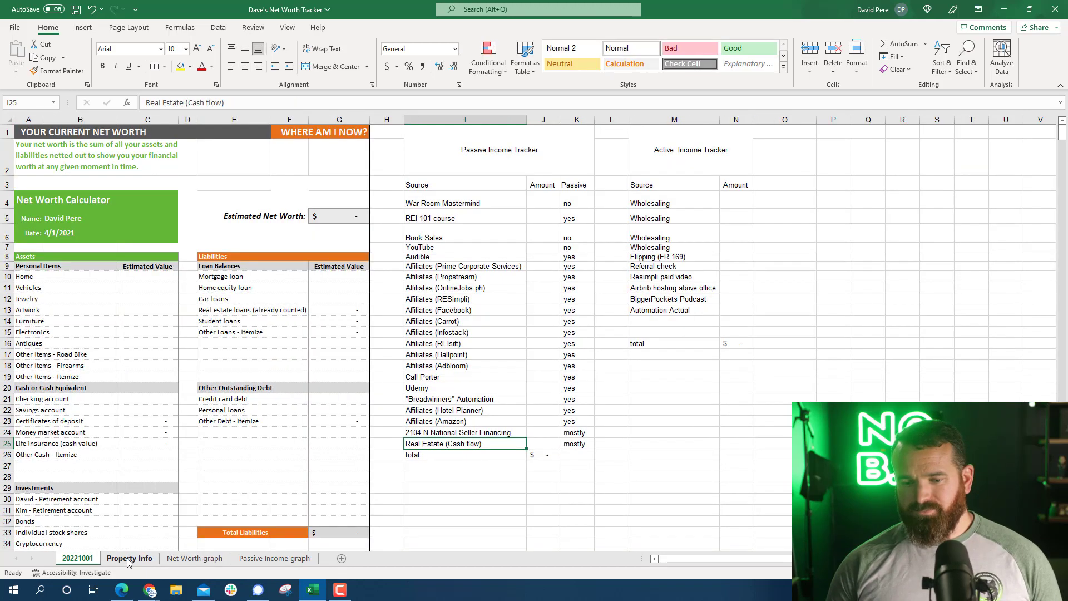
pyautogui.hotkey('ctrl', 'pagedown')
pyautogui.click(187, 559)
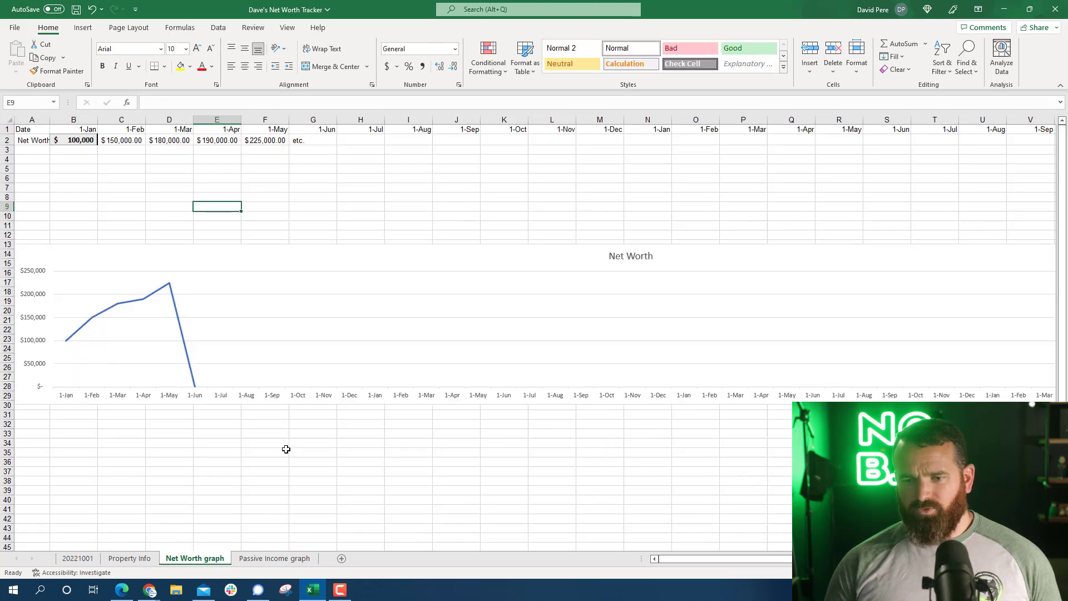
pyautogui.click(81, 559)
pyautogui.click(216, 560)
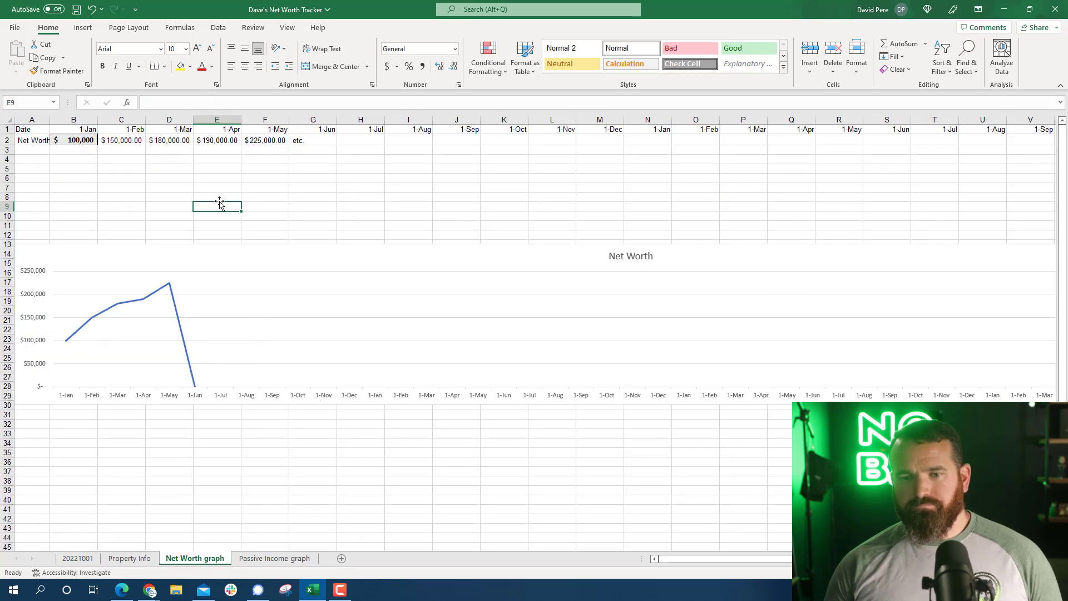
pyautogui.click(83, 146)
pyautogui.click(119, 146)
pyautogui.click(176, 145)
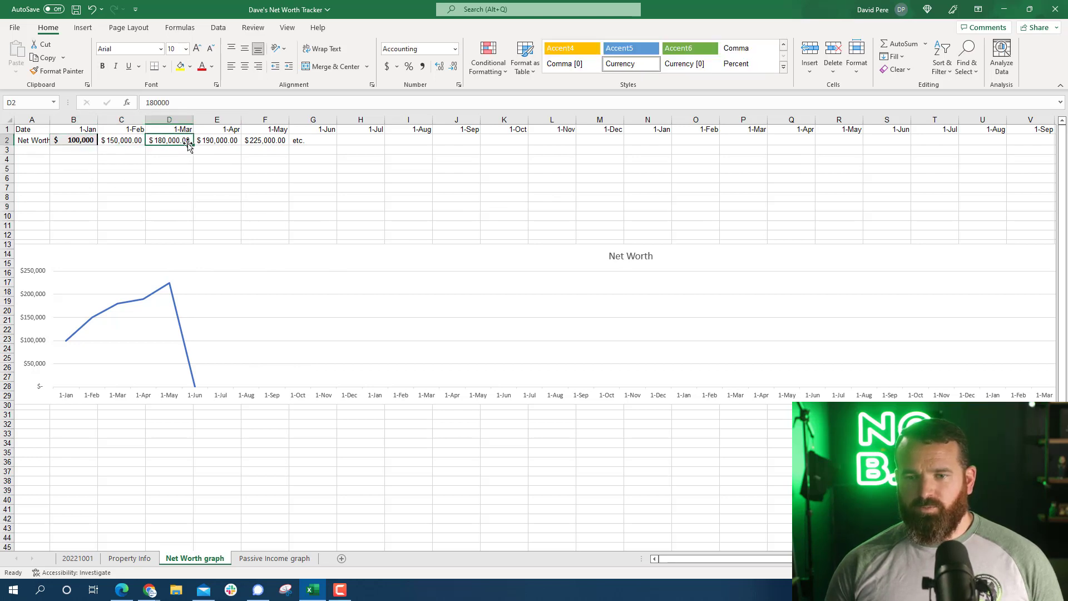
pyautogui.click(231, 148)
pyautogui.click(251, 146)
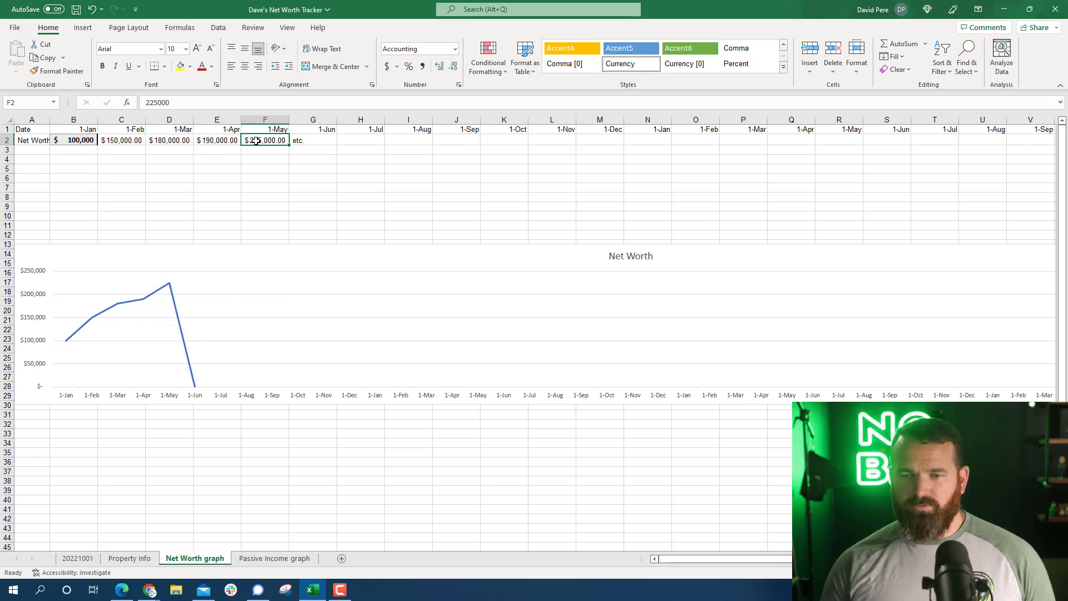
# Enter 250000 as the 1-Jun net worth on the Net Worth graph sheet and undo the entry.
pyautogui.press('Right')
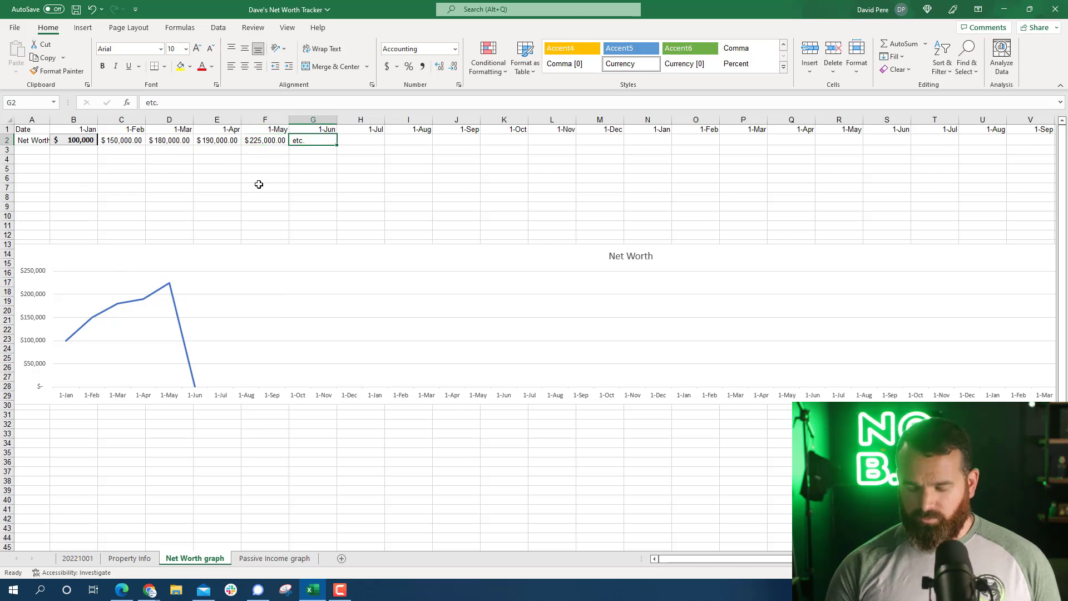
pyautogui.write('250000')
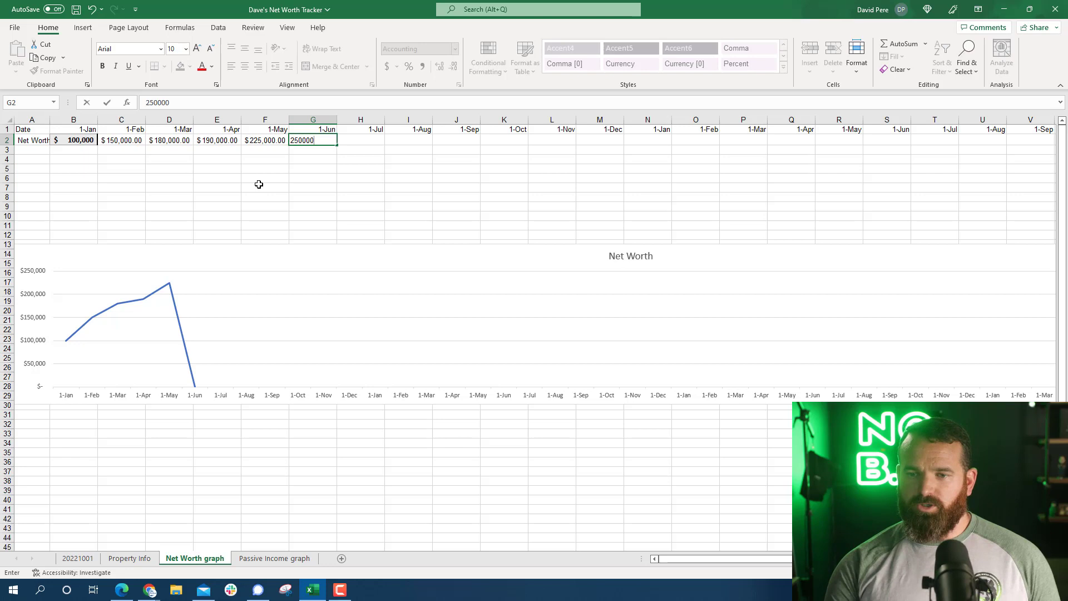
pyautogui.press('Return')
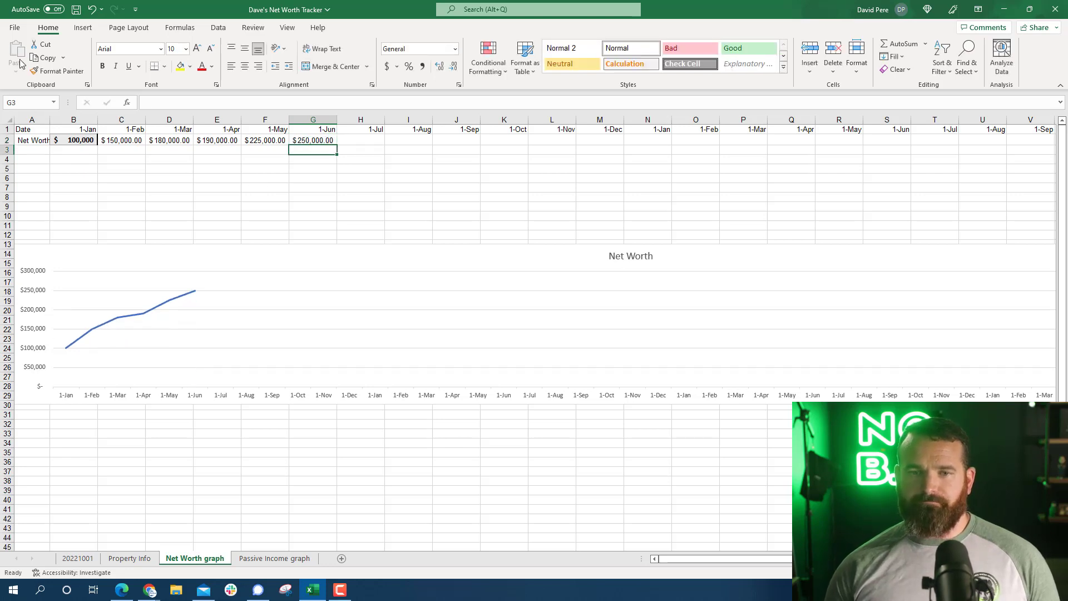
pyautogui.click(91, 9)
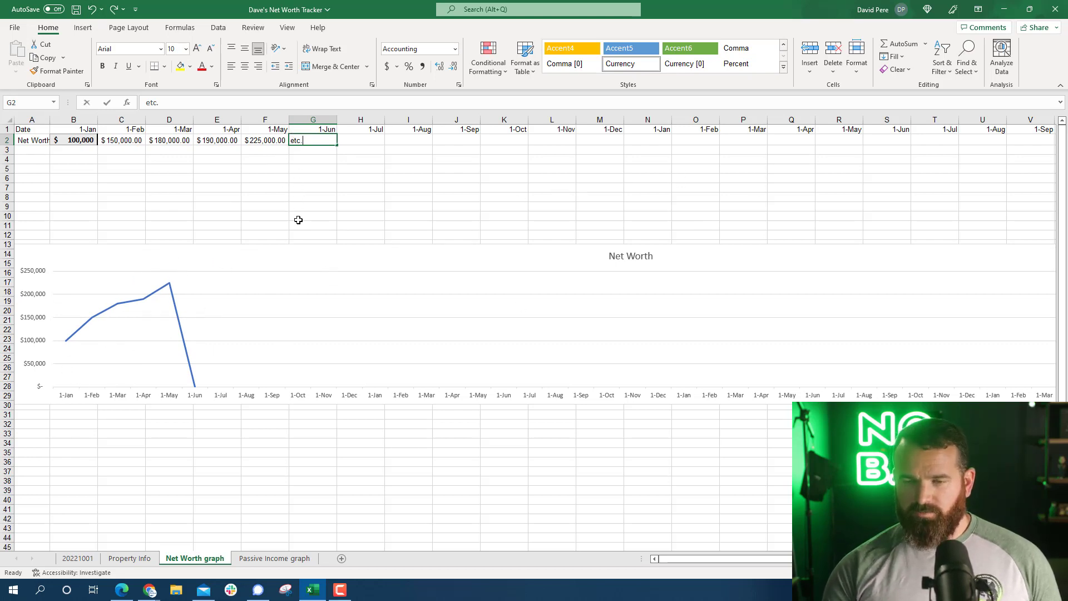
# Set the 1-Jun net worth on the Net Worth graph sheet to 175000.
pyautogui.write('175000')
pyautogui.press('Return')
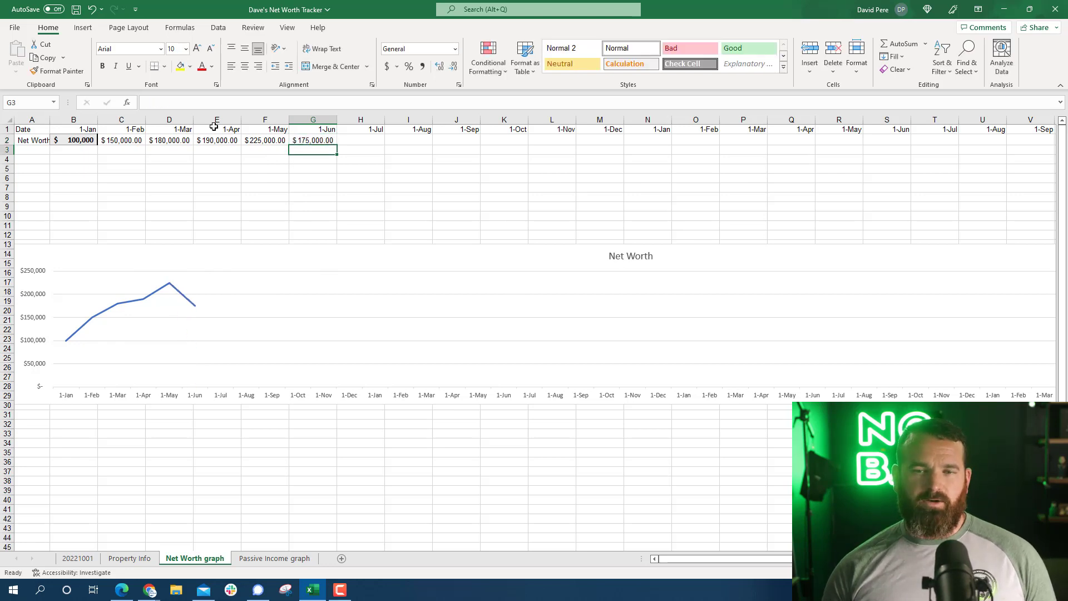
# Undo the last 1-Jun net worth entry on the Net Worth graph sheet.
pyautogui.click(93, 9)
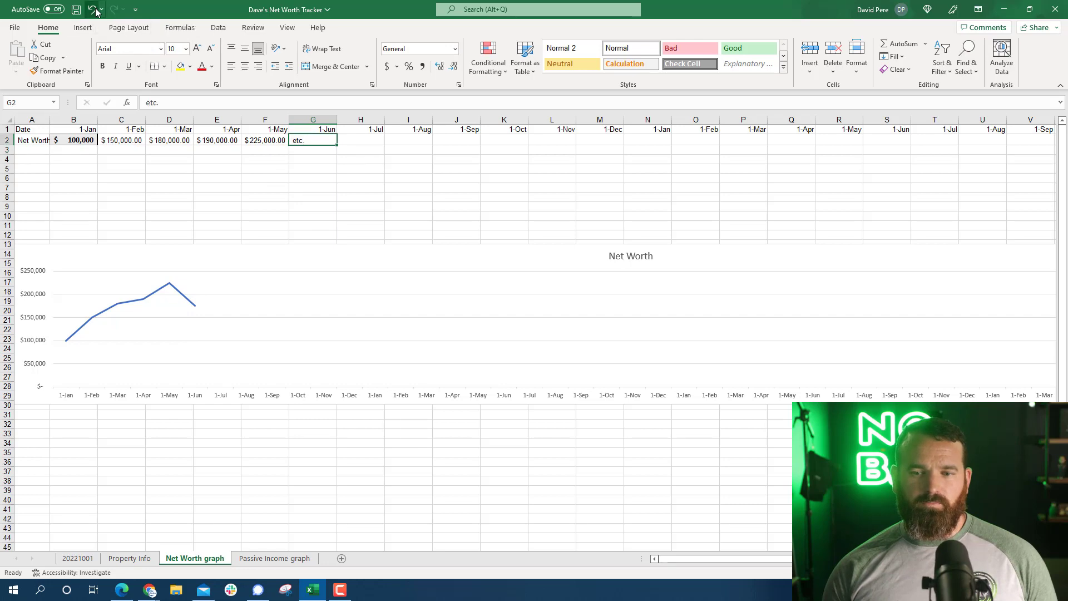
# Compare the 1-Jan FMTM and Real Estate entries on the Passive Income graph sheet with the passive income amounts on the 20221001 sheet.
pyautogui.click(275, 558)
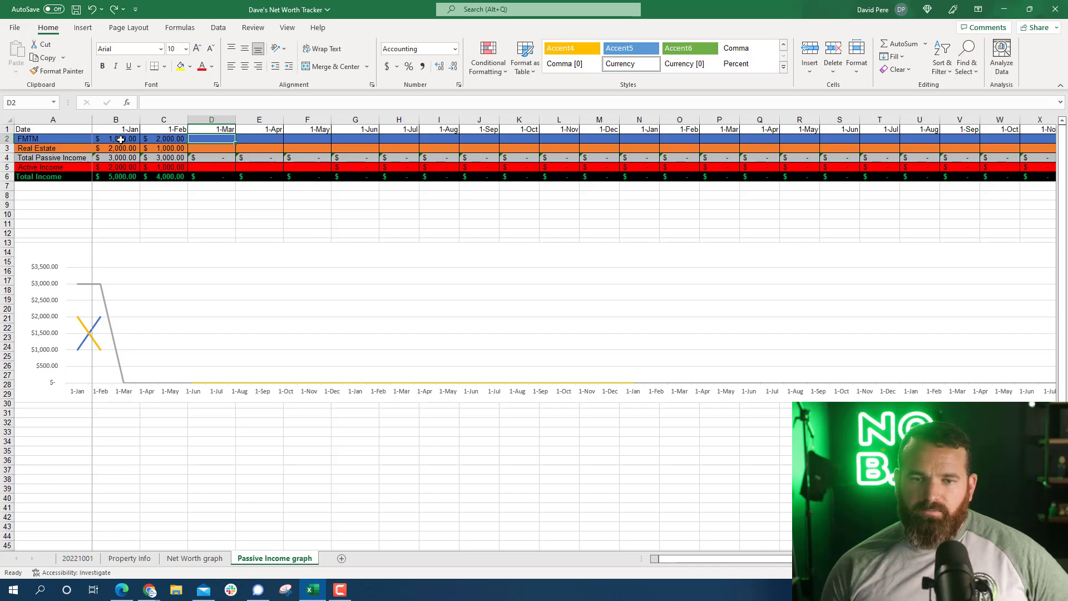
pyautogui.click(120, 140)
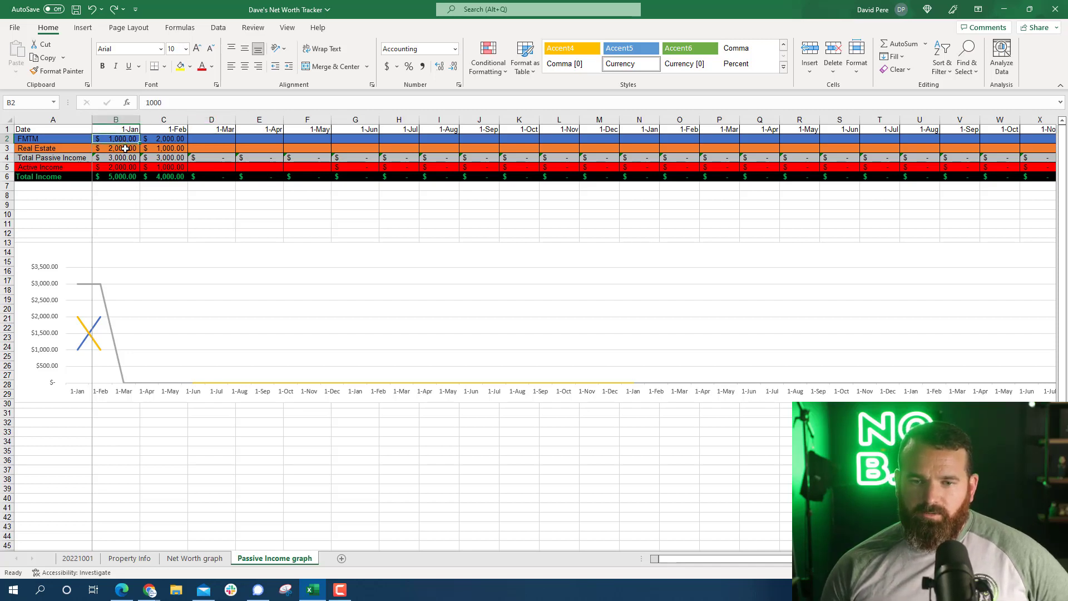
pyautogui.click(126, 148)
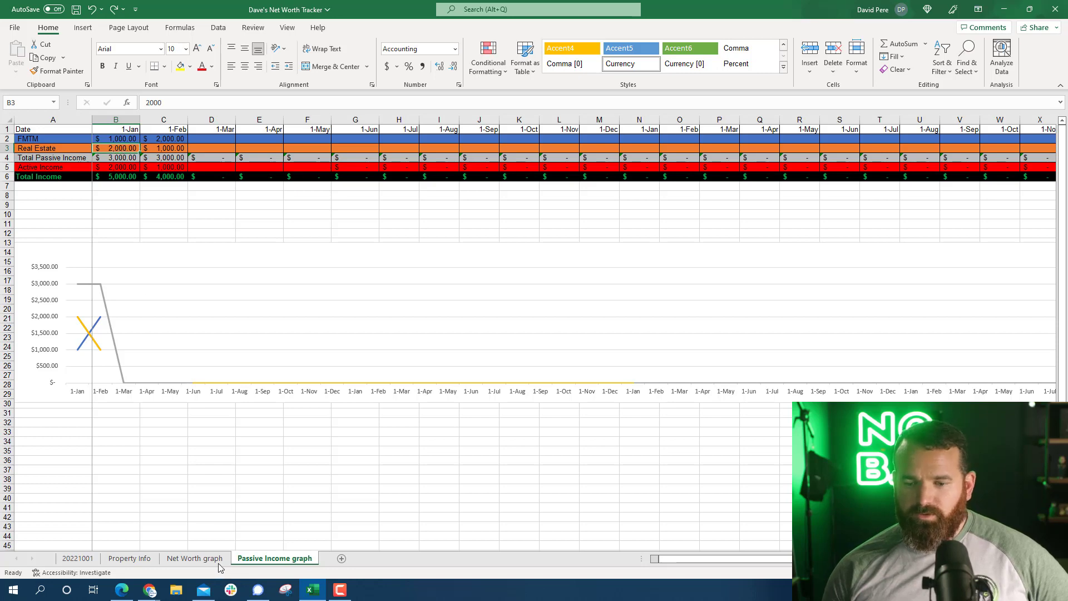
pyautogui.click(77, 558)
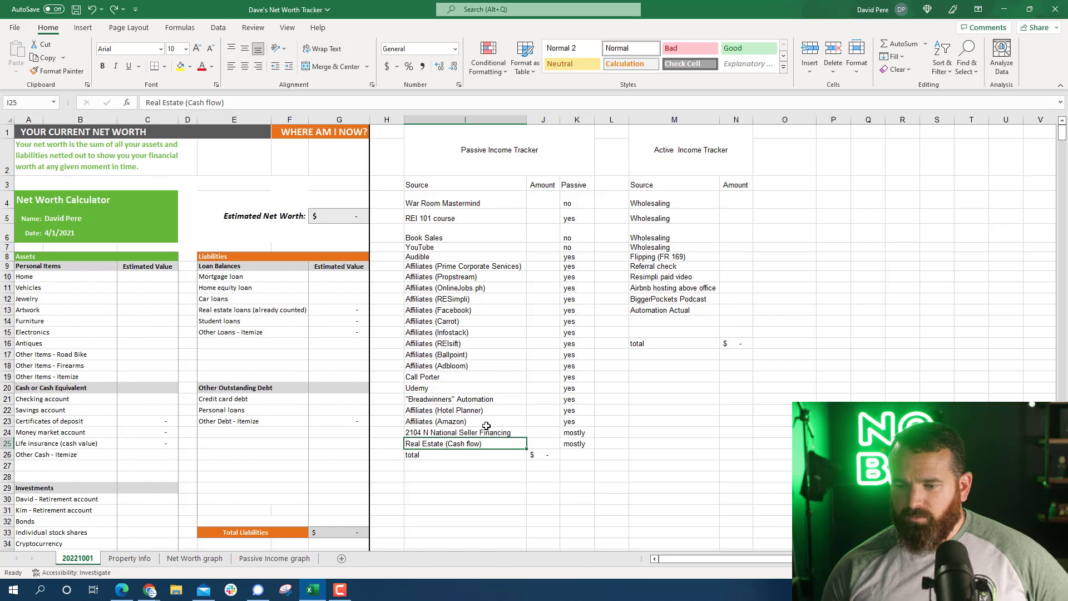
pyautogui.click(542, 444)
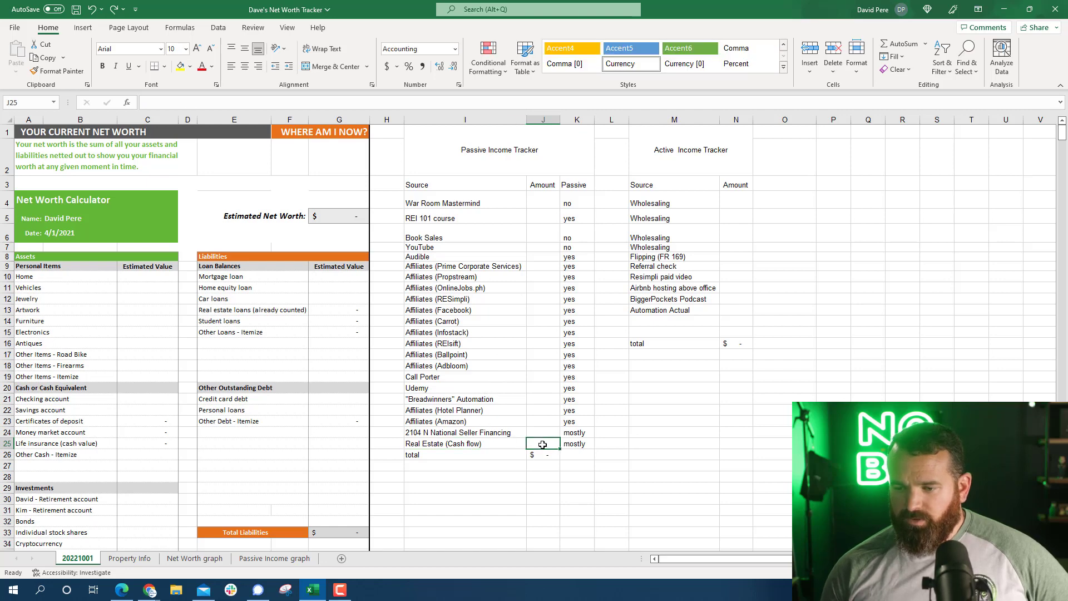
pyautogui.moveTo(543, 432); pyautogui.dragTo(550, 201)
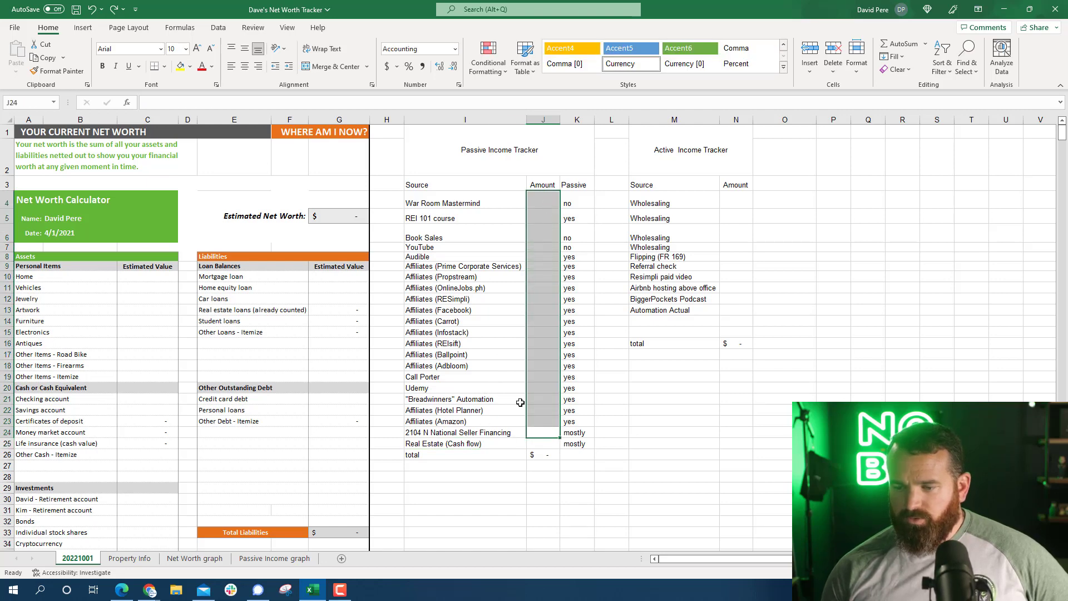
pyautogui.click(545, 446)
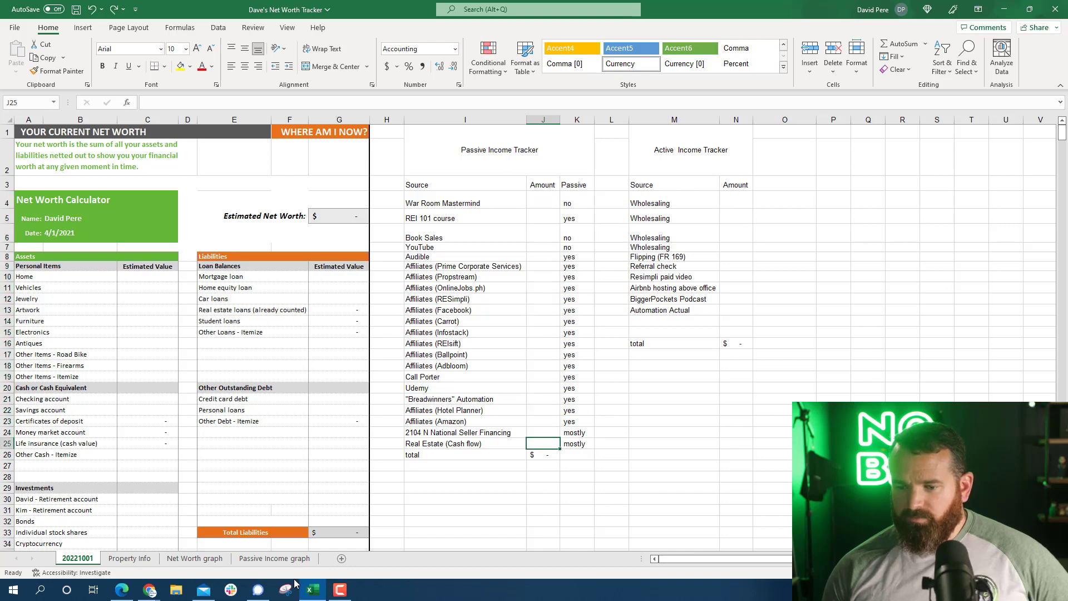
# Review the 1-Jan and 1-Feb passive, active and total income entries on the Passive Income graph sheet.
pyautogui.click(274, 558)
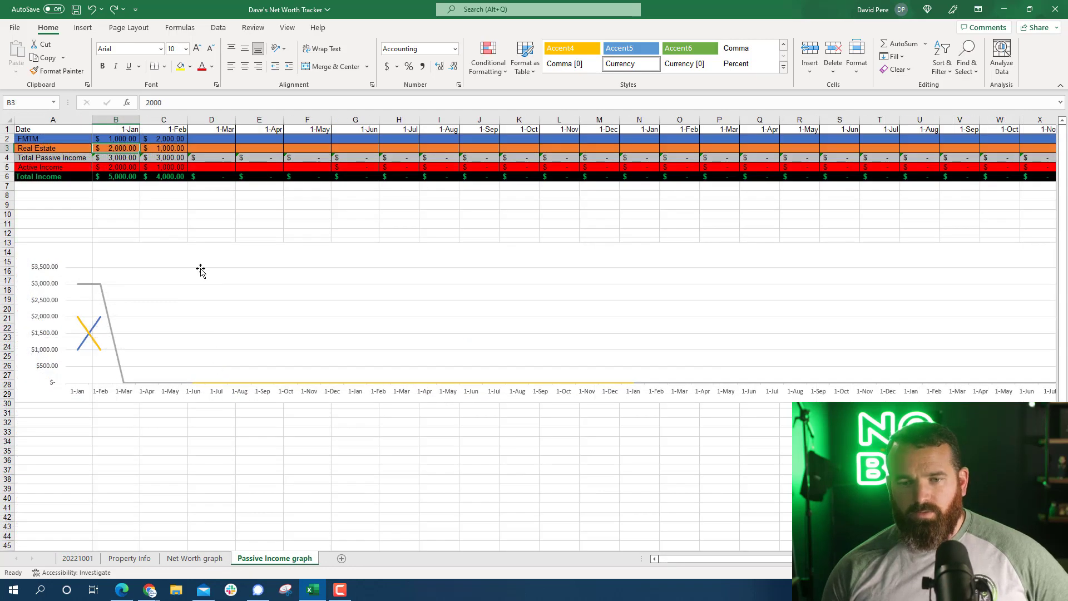
pyautogui.click(219, 147)
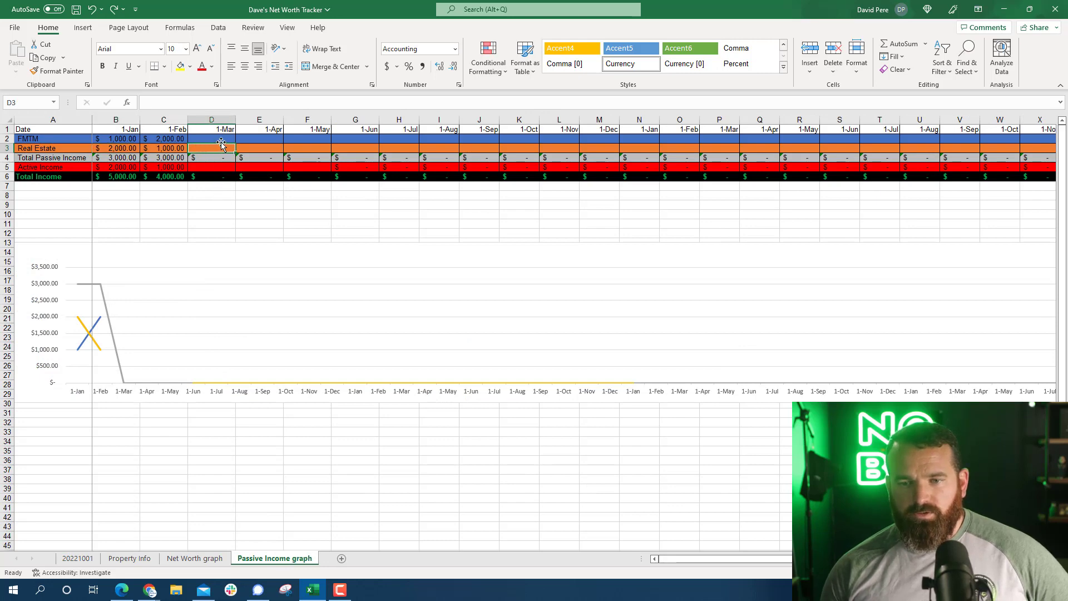
pyautogui.click(123, 139)
pyautogui.click(124, 159)
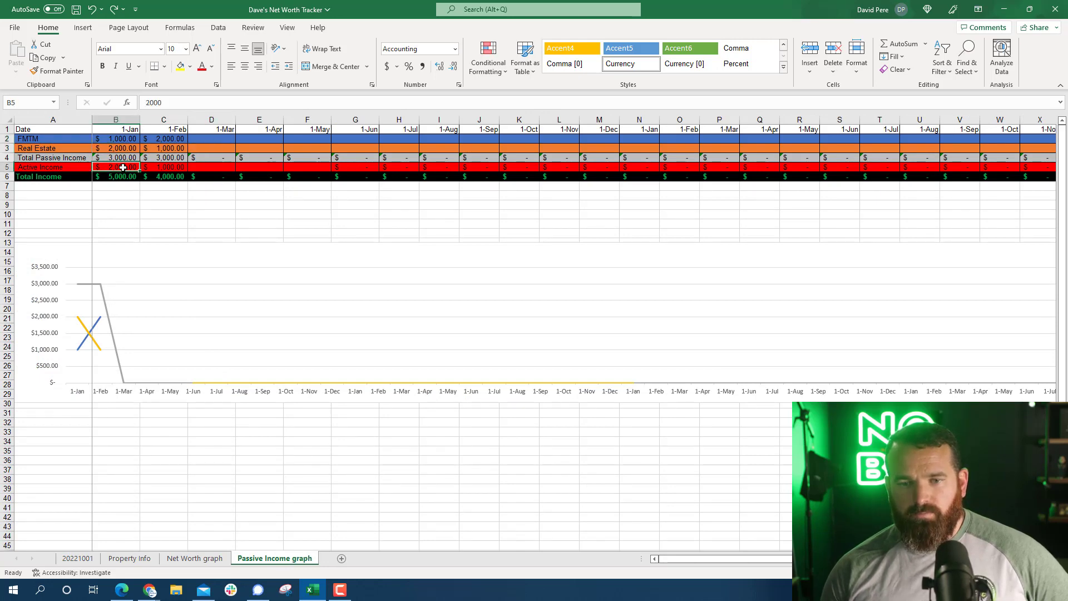
pyautogui.click(123, 177)
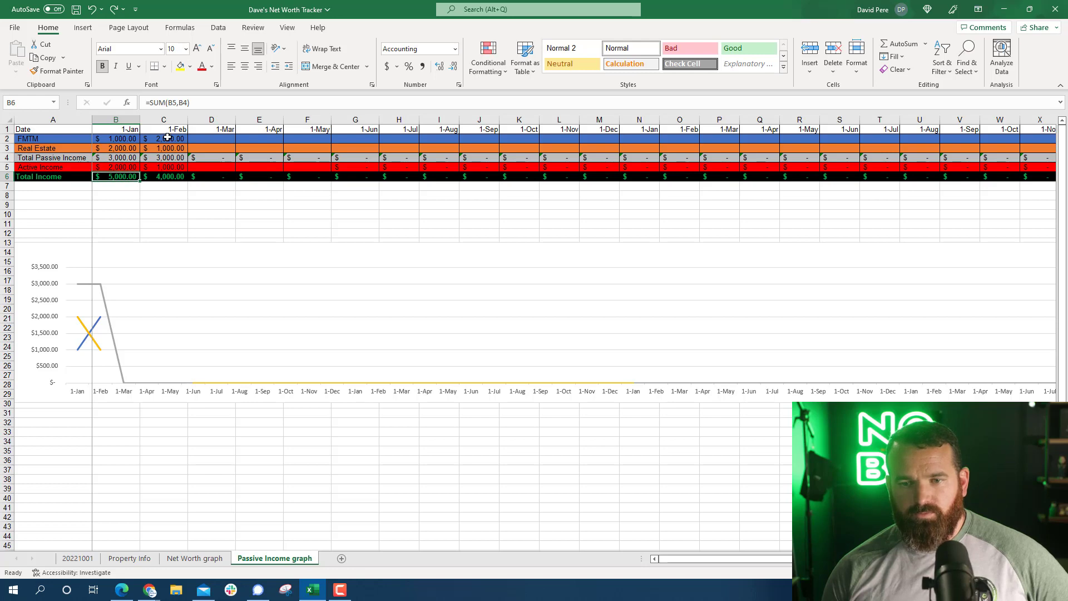
pyautogui.click(168, 139)
pyautogui.click(169, 148)
pyautogui.click(168, 168)
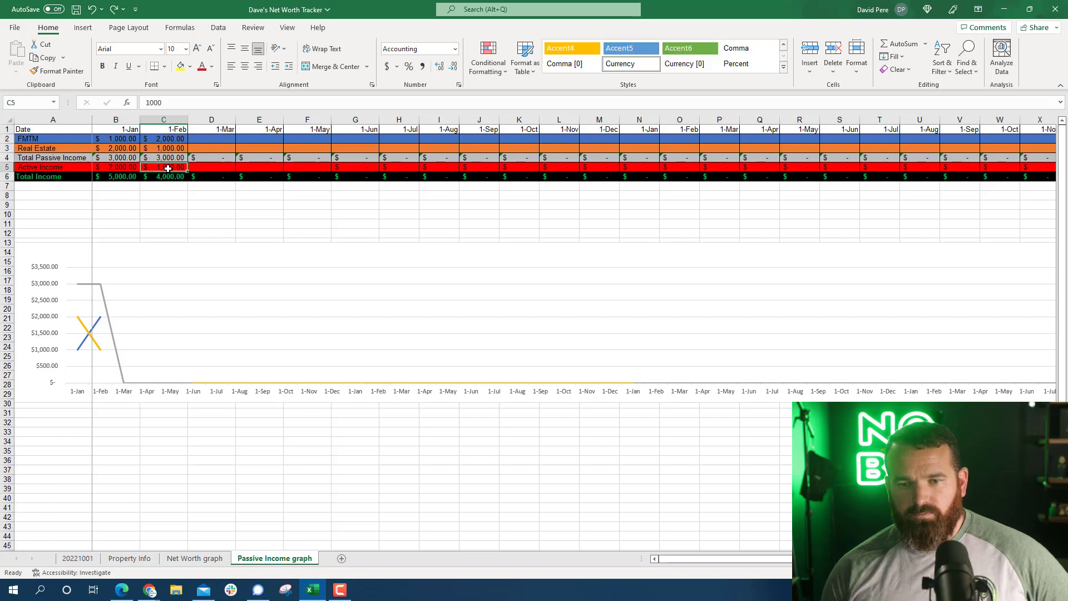
pyautogui.click(169, 177)
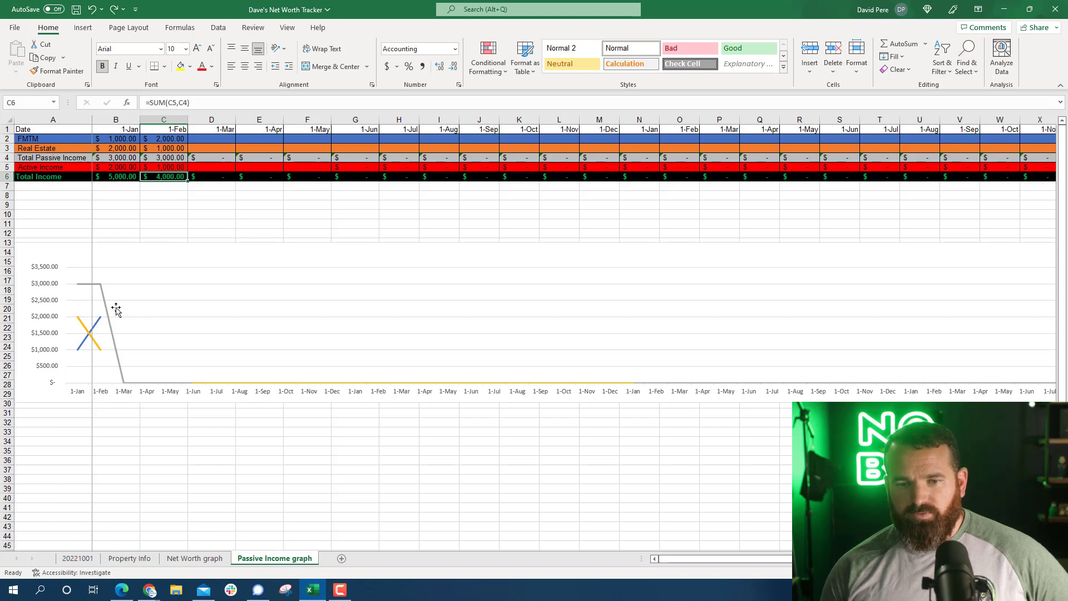
# Inspect the plotted lines in the passive income chart, including the FMTM and Total Passive Income series.
pyautogui.moveTo(85, 342)
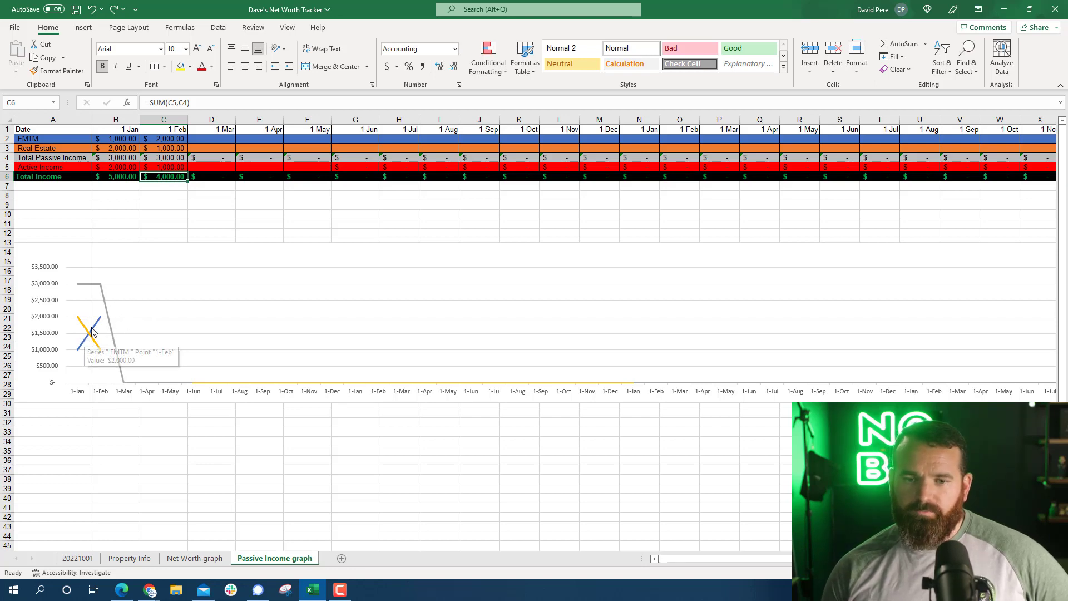
pyautogui.click(98, 323)
pyautogui.click(98, 346)
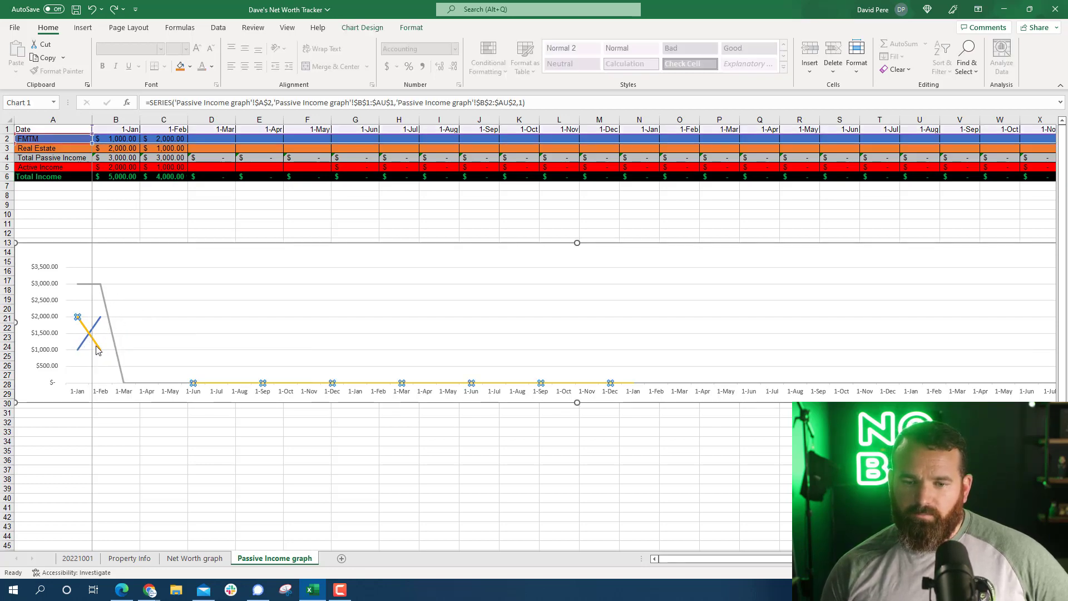
pyautogui.click(101, 288)
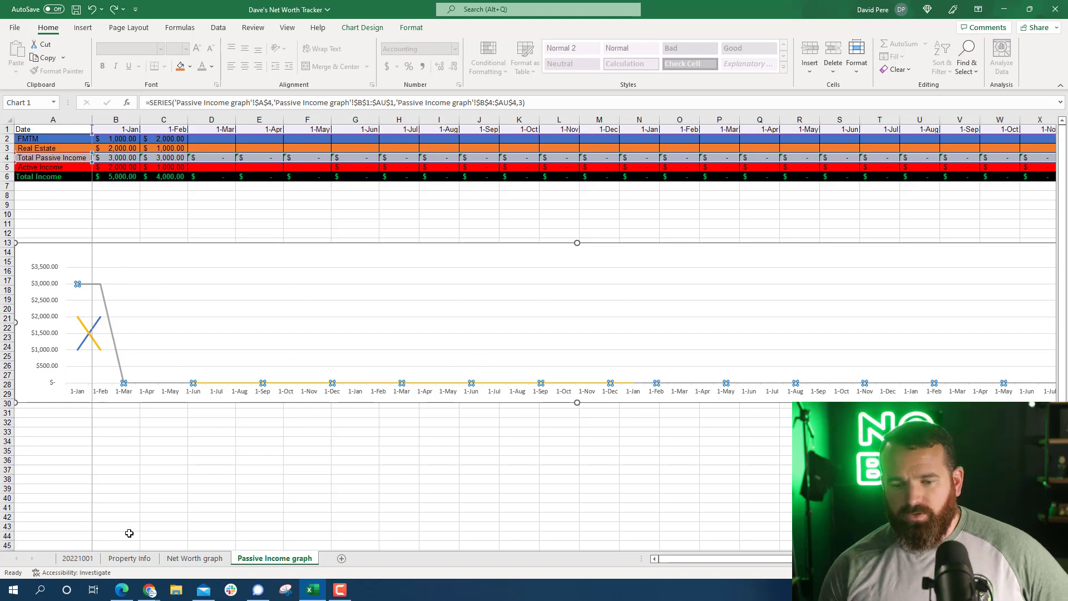
# Examine the 123 LLC property row on the Property Info sheet, field by field from Units through Loan Number.
pyautogui.click(129, 558)
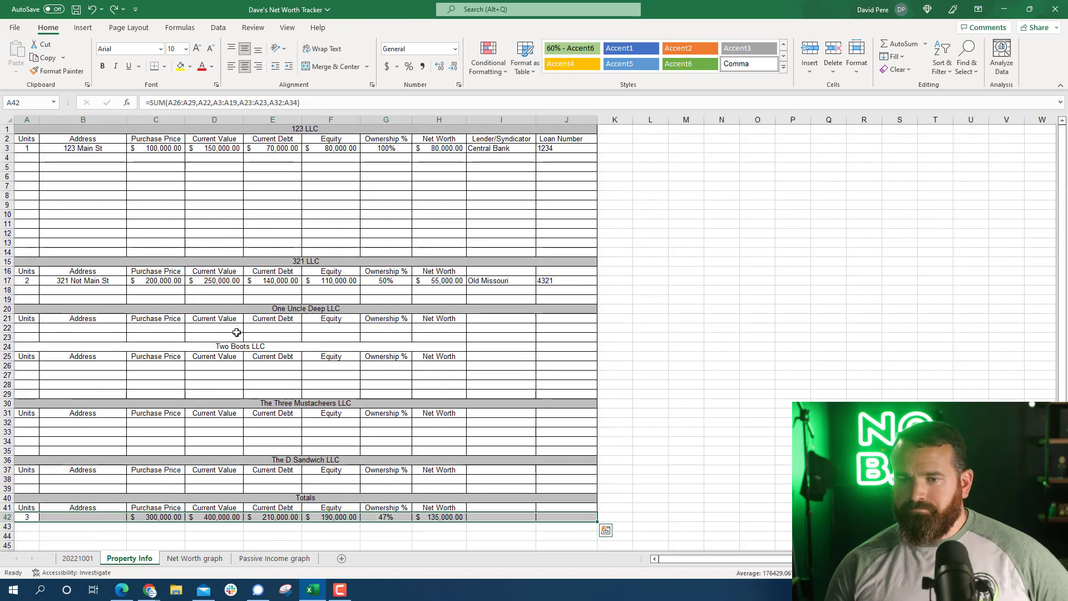
pyautogui.click(189, 175)
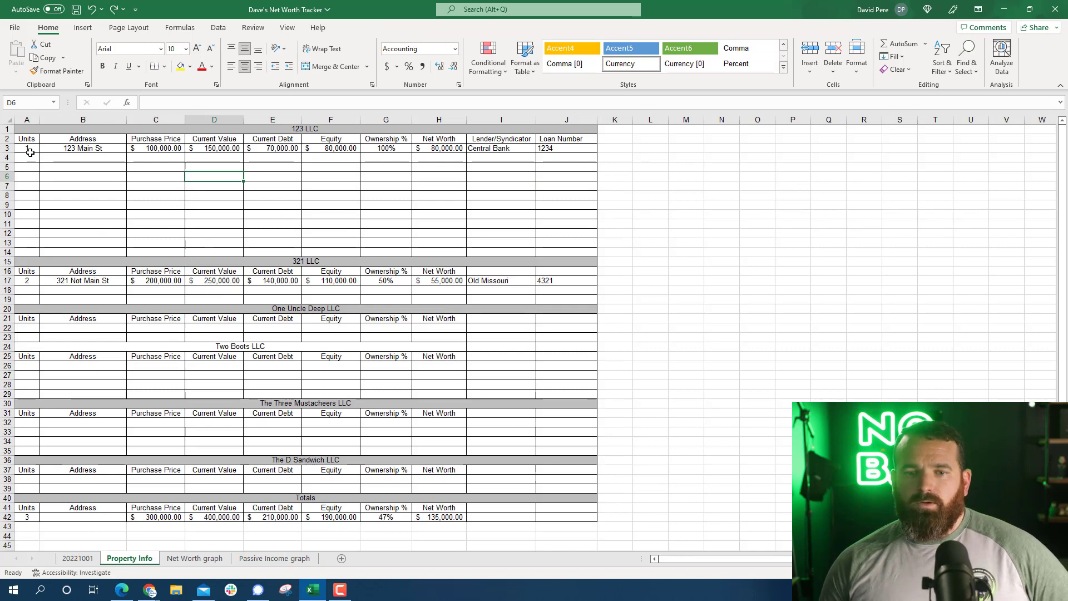
pyautogui.click(30, 151)
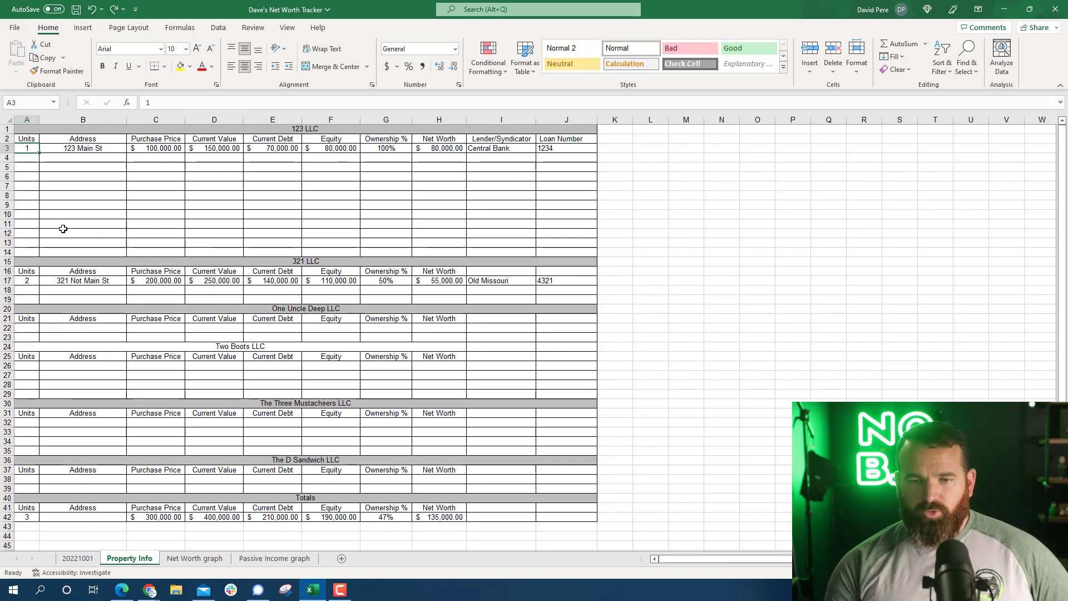
pyautogui.press('Right')
pyautogui.press('Right')
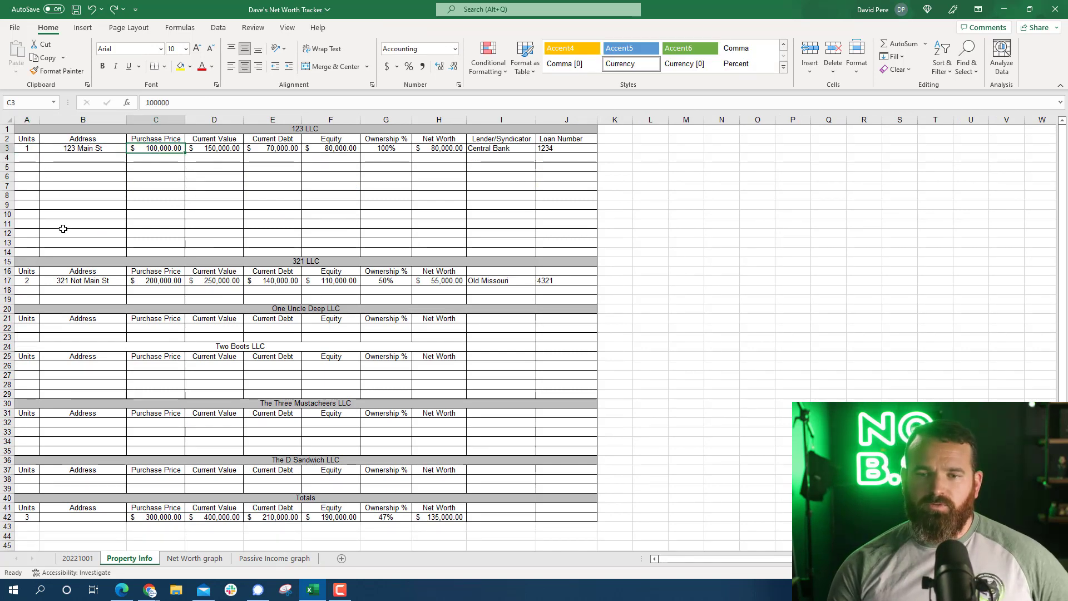
pyautogui.press('Right')
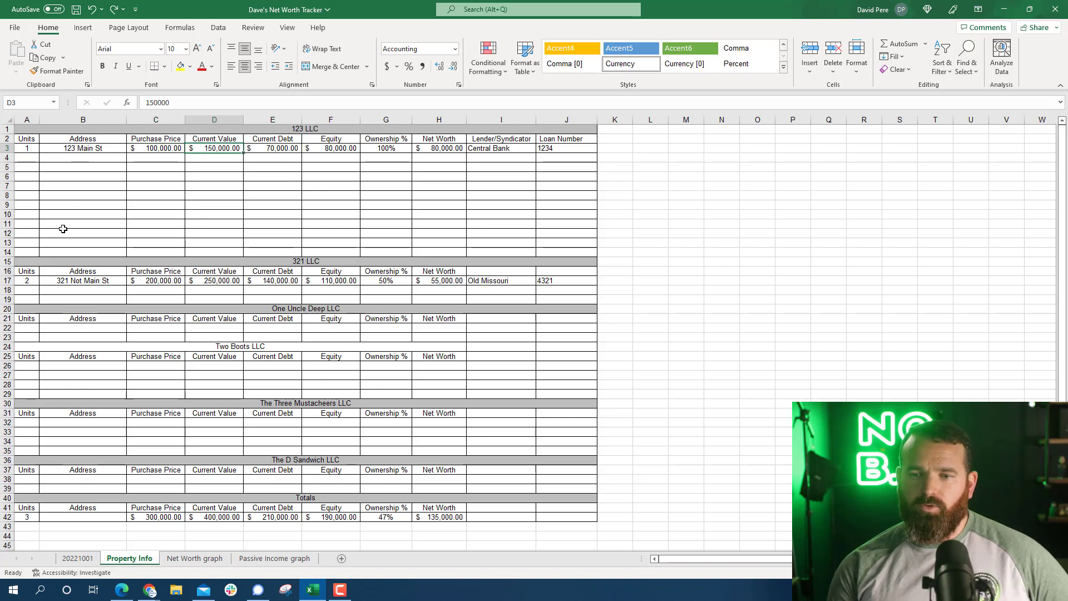
pyautogui.press('Right')
pyautogui.press('Right')
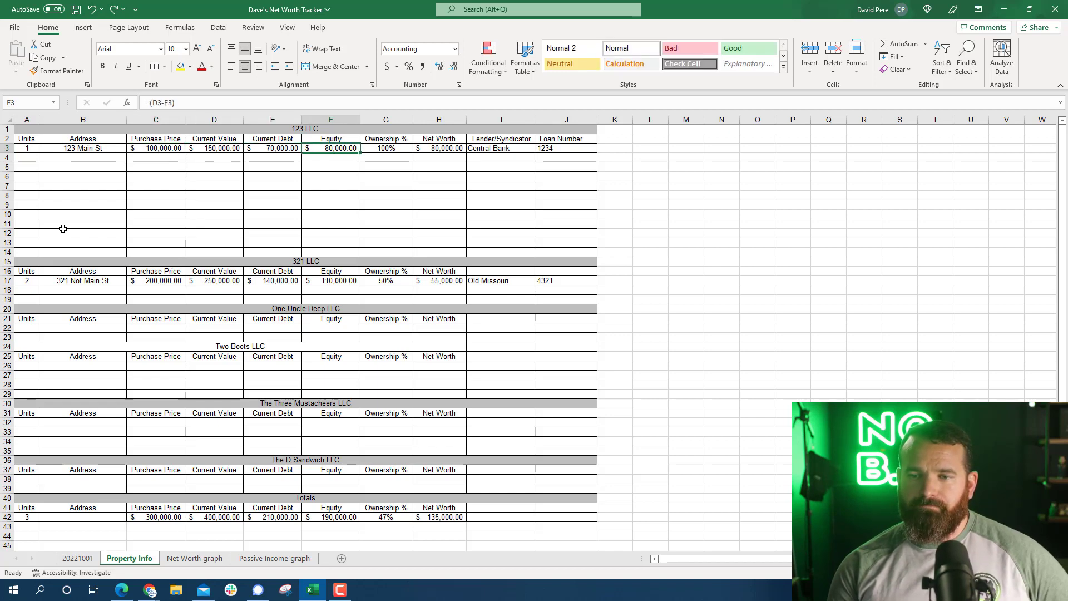
pyautogui.press('Right')
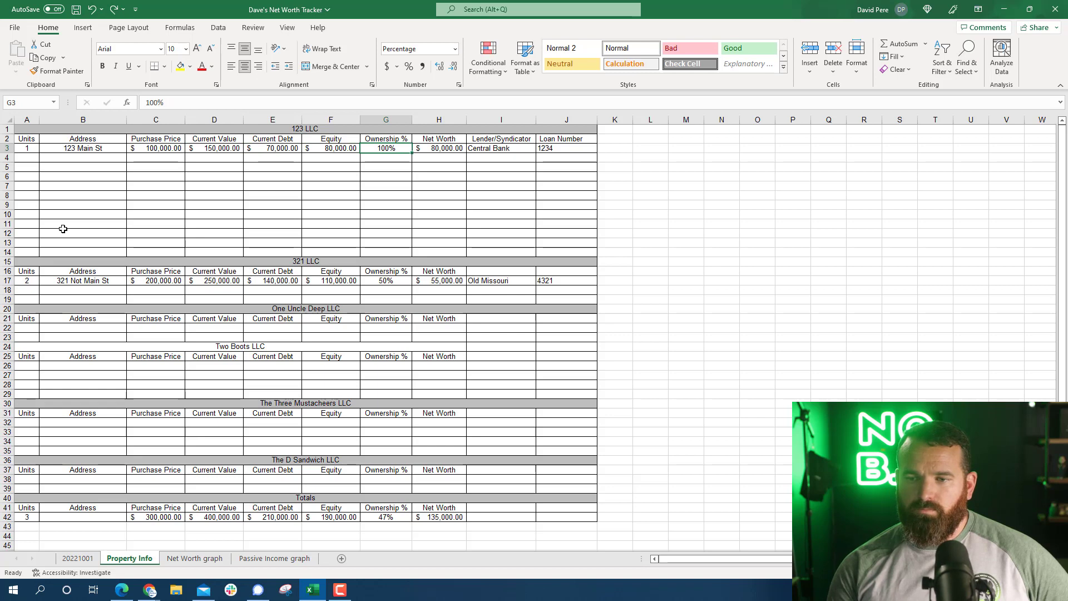
pyautogui.press('Right')
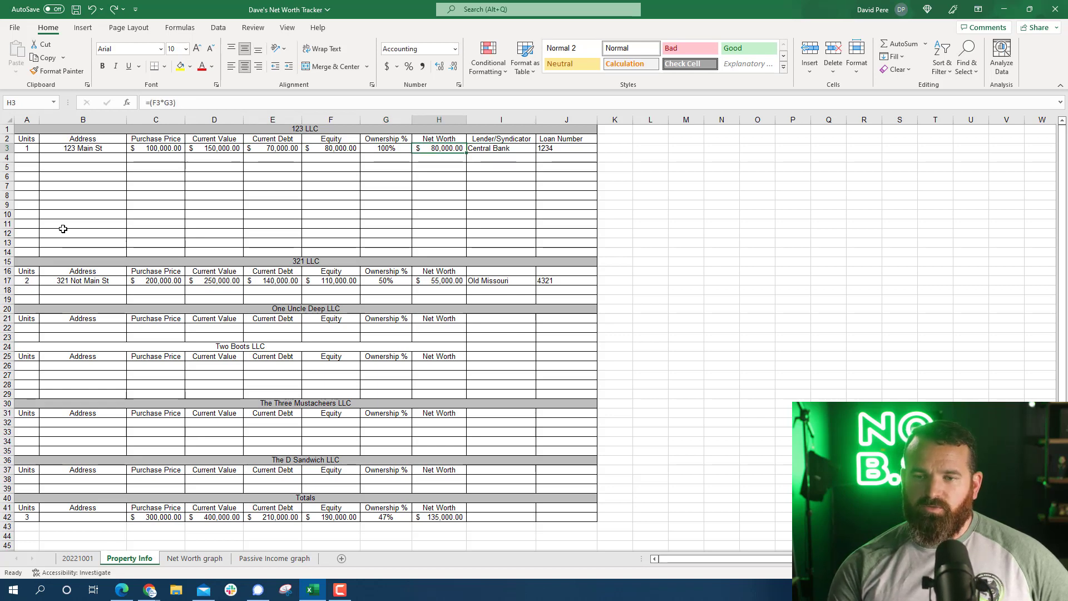
pyautogui.press('Right')
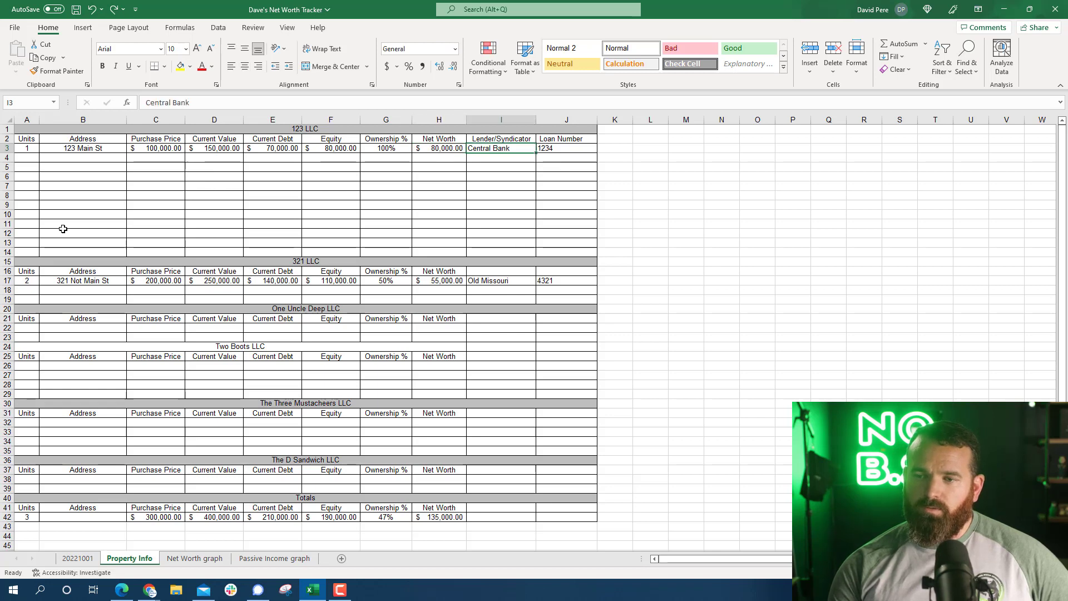
pyautogui.press('Right')
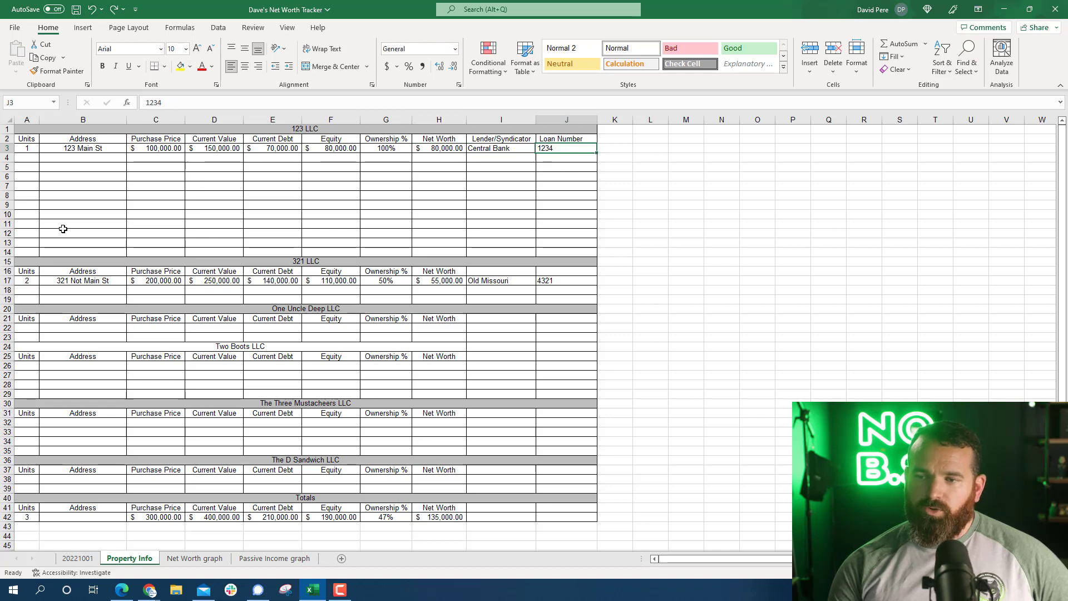
# Examine the 321 LLC property row, field by field from Units through Net Worth.
pyautogui.click(30, 283)
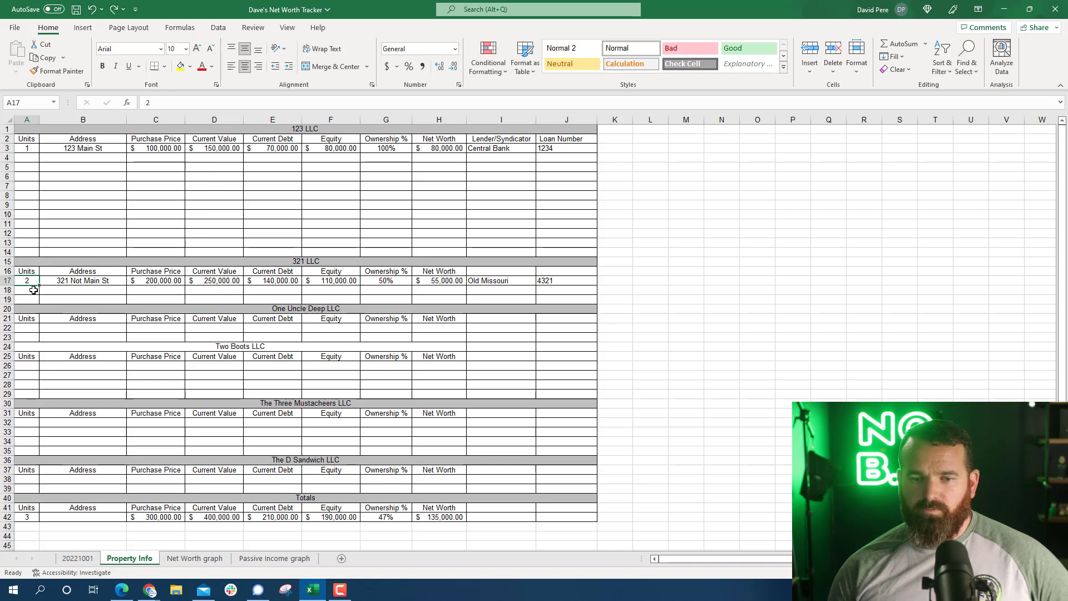
pyautogui.press('Tab')
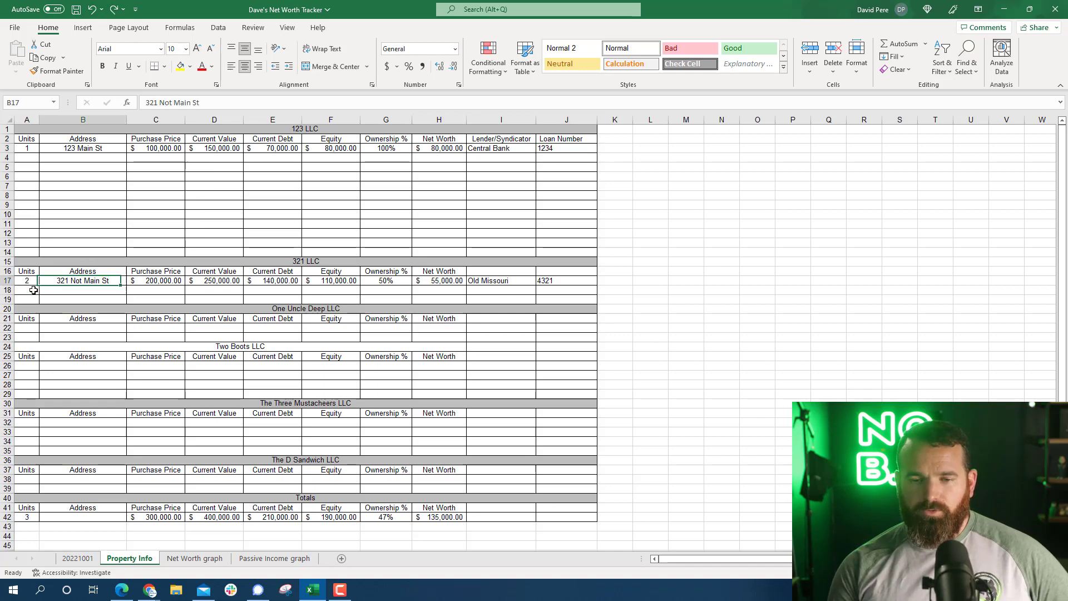
pyautogui.press('Tab')
pyautogui.press('Tab')
pyautogui.press('Tab')
pyautogui.press('Tab')
pyautogui.press('Tab')
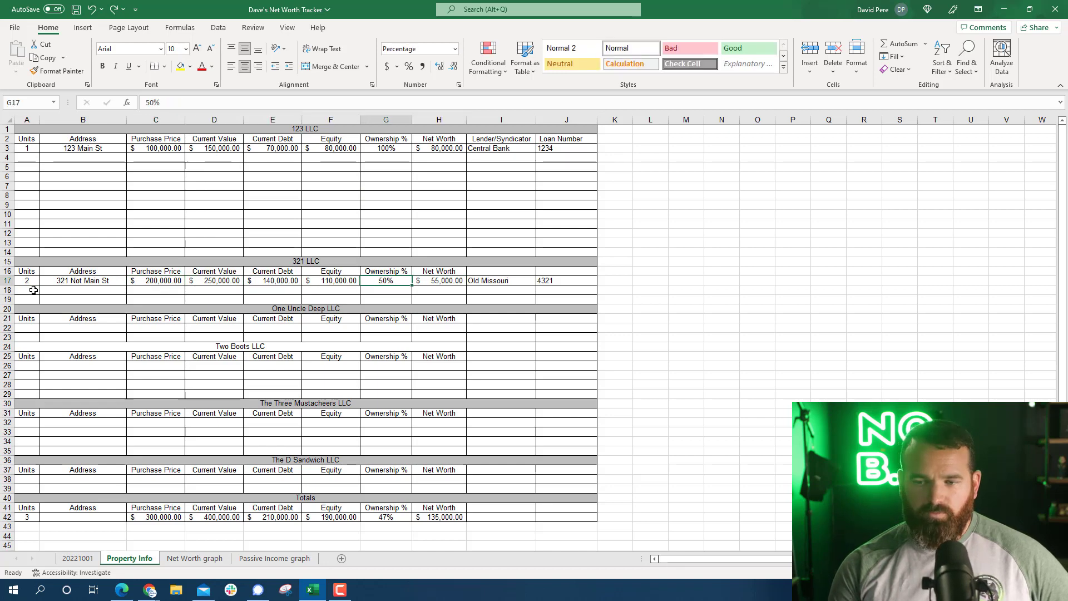
pyautogui.press('Tab')
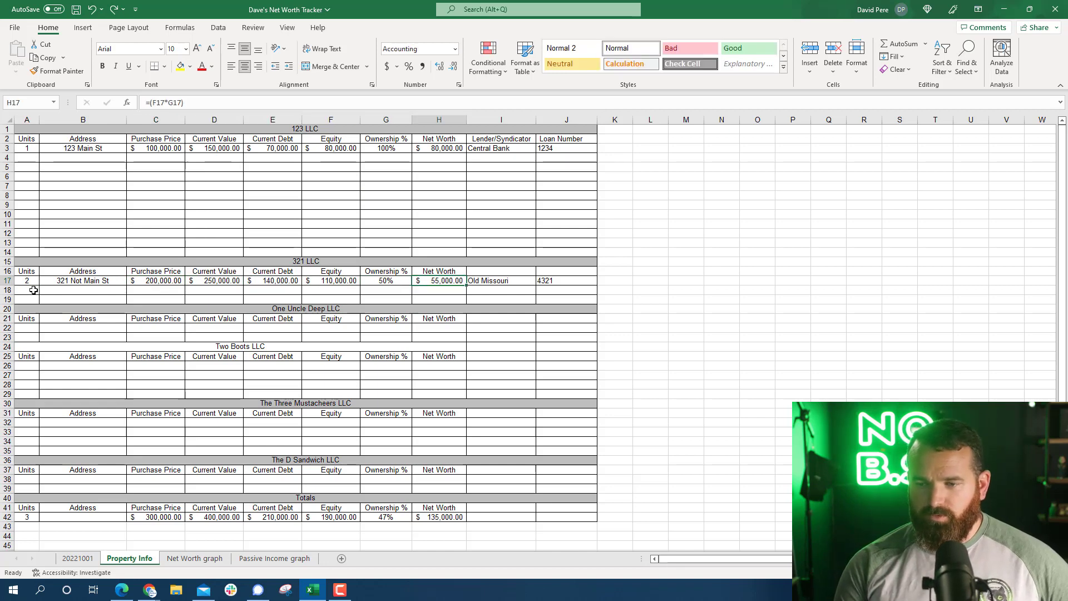
# Set the 321 LLC property's ownership to 100% as a trial, and set it back to 50%.
pyautogui.hotkey('shift', 'Tab')
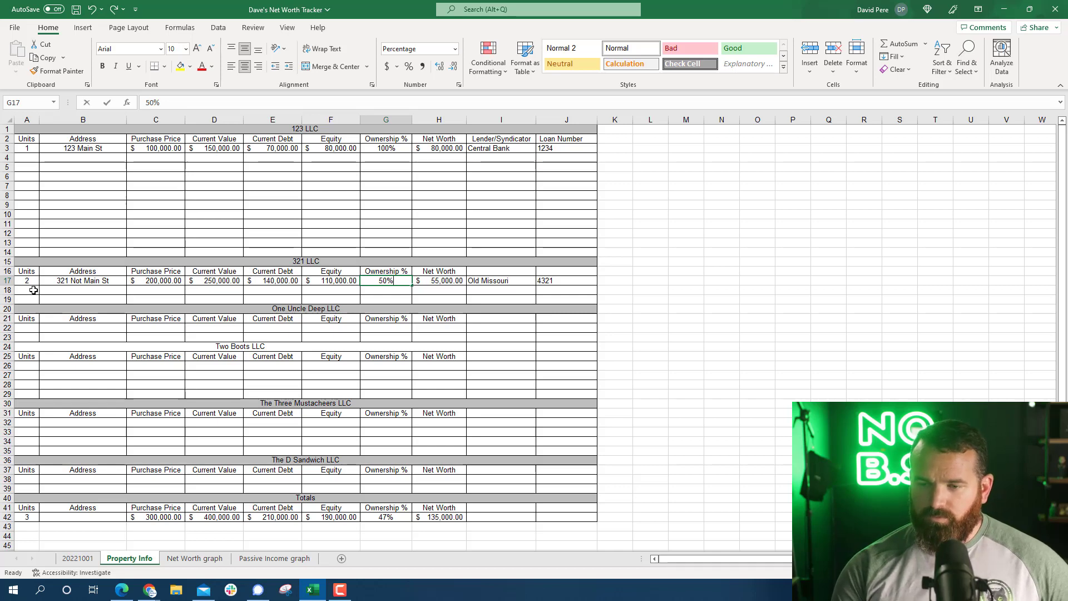
pyautogui.write('100')
pyautogui.press('Return')
pyautogui.press('Up')
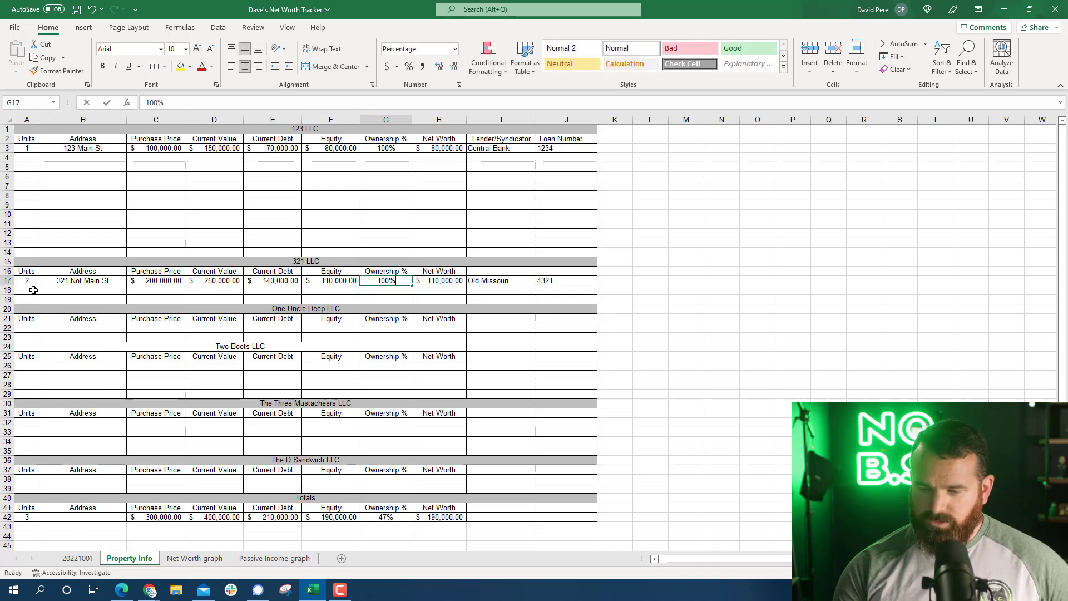
pyautogui.write('50')
pyautogui.press('Return')
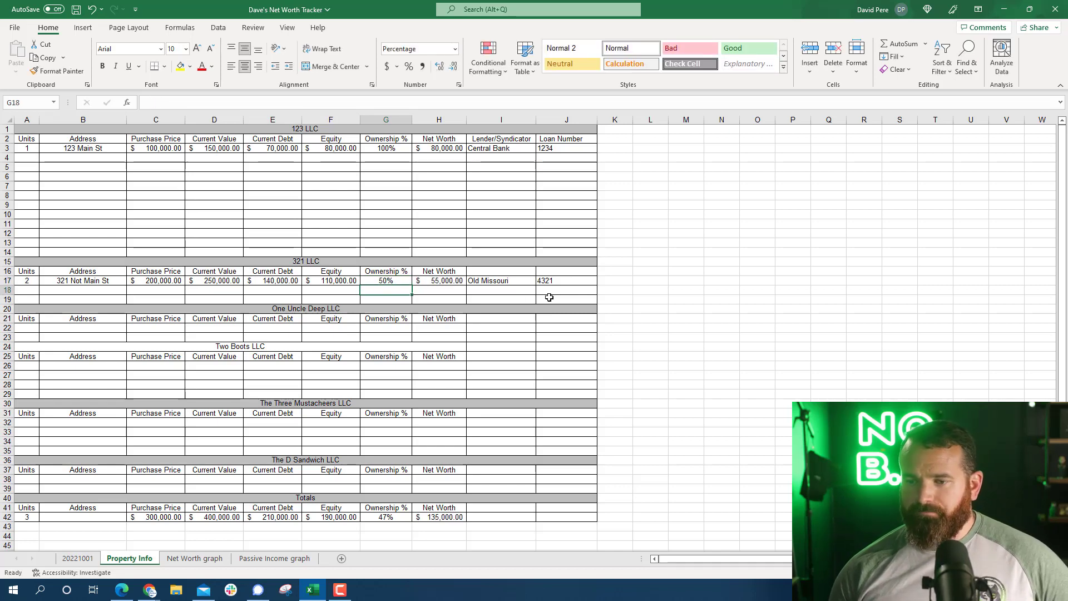
# Set the 321 LLC property's ownership to 80% as a trial, and restore it to 50%.
pyautogui.scroll(-5, 549, 297)
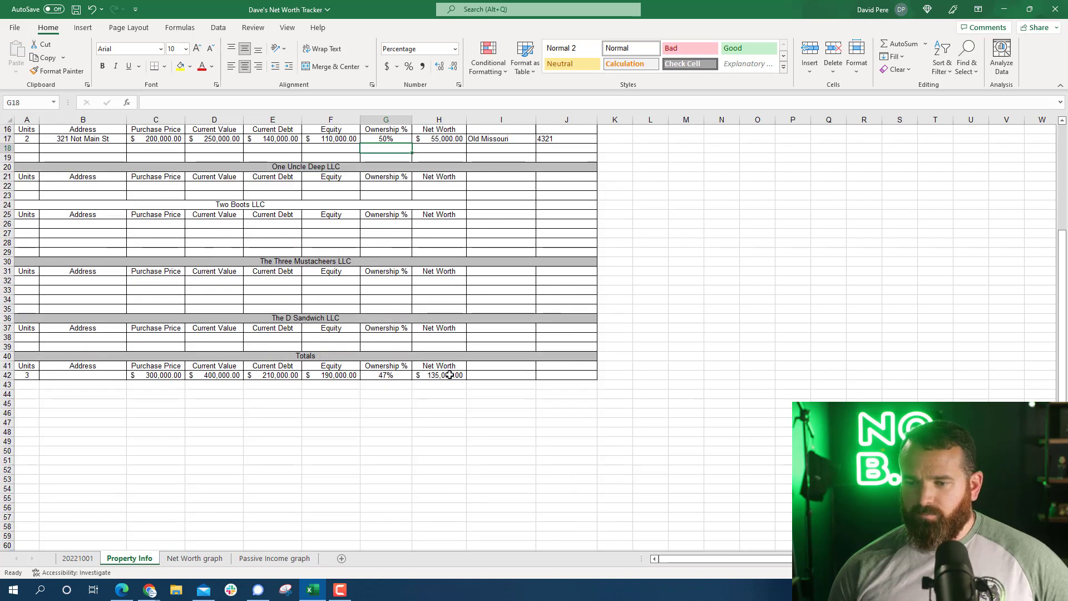
pyautogui.scroll(1, 423, 312)
pyautogui.click(388, 167)
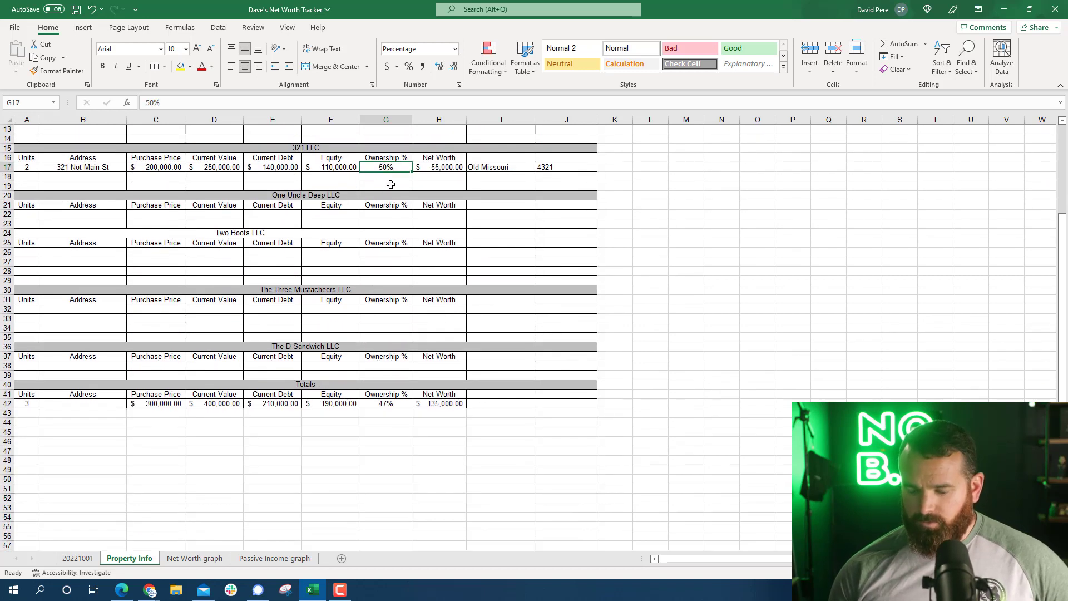
pyautogui.write('80')
pyautogui.press('Return')
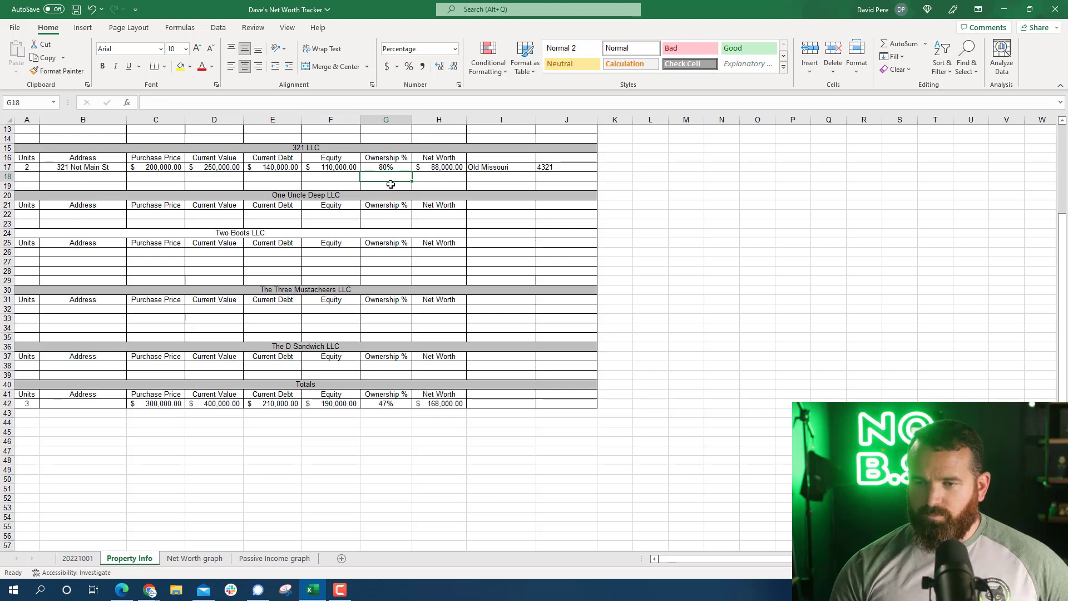
pyautogui.press('Up')
pyautogui.write('50')
pyautogui.press('Return')
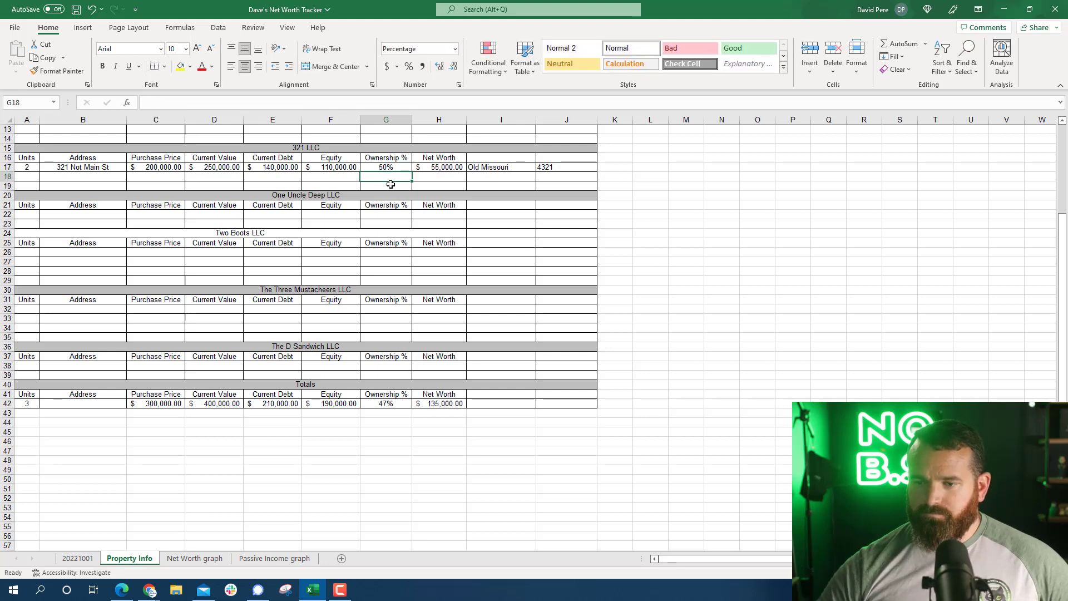
# Locate the estimated value cell for REI net worth excluding primary on the 20221001 sheet, and review the sheet's upper section.
pyautogui.click(89, 558)
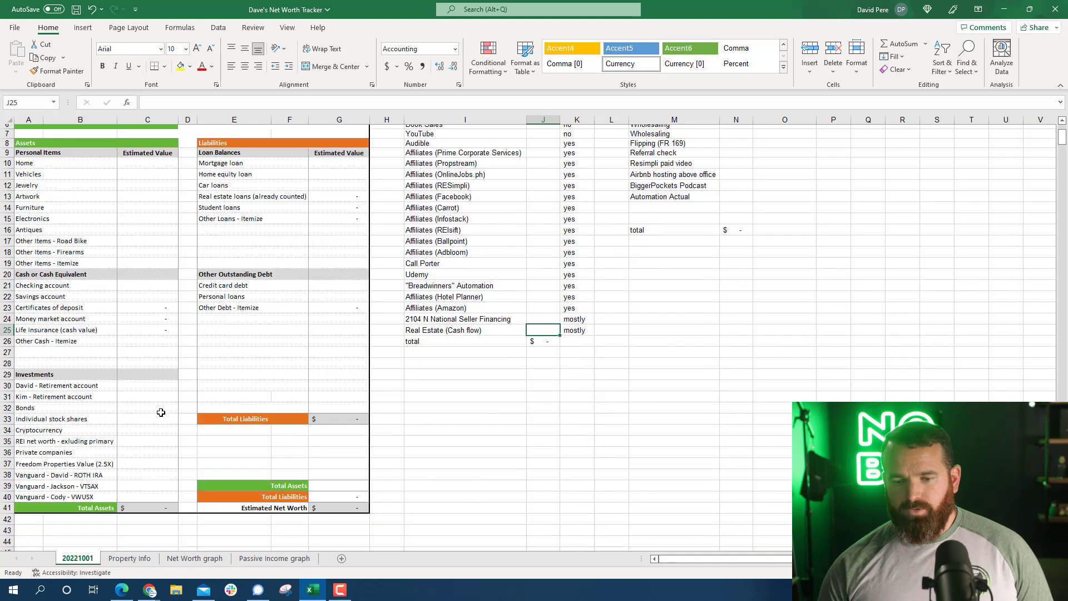
pyautogui.click(135, 441)
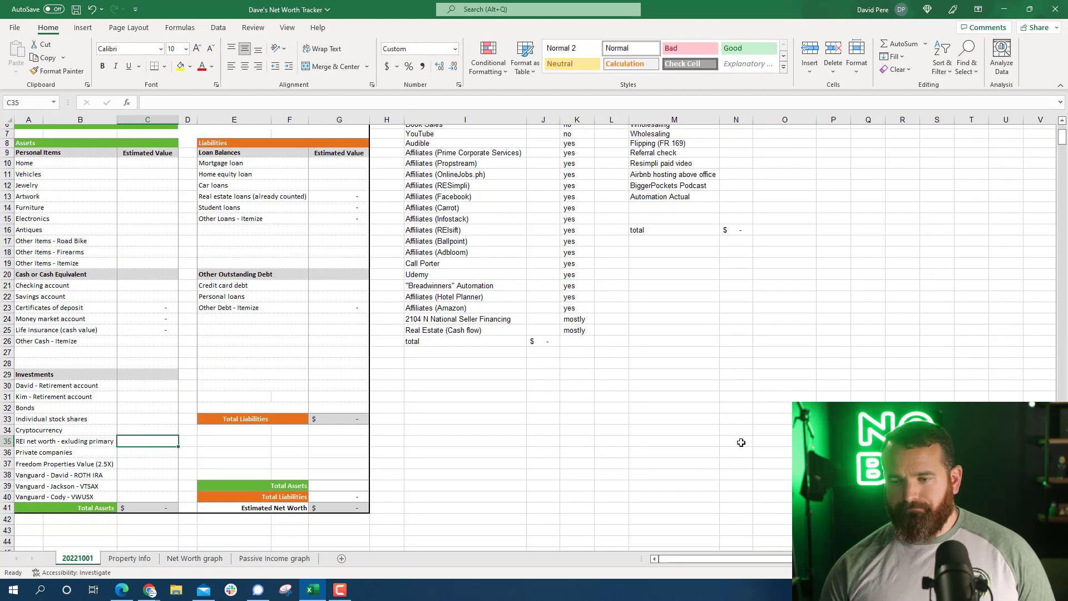
pyautogui.scroll(2, 747, 442)
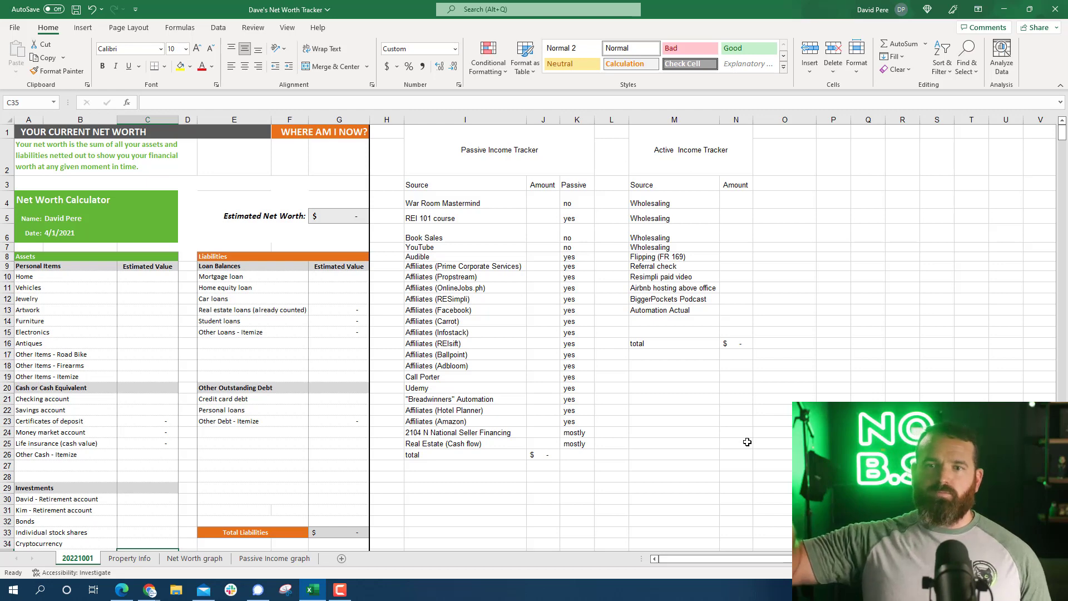
# Examine the Current Debt column of the 123 LLC section on the Property Info sheet, and return to the 20221001 sheet.
pyautogui.click(134, 559)
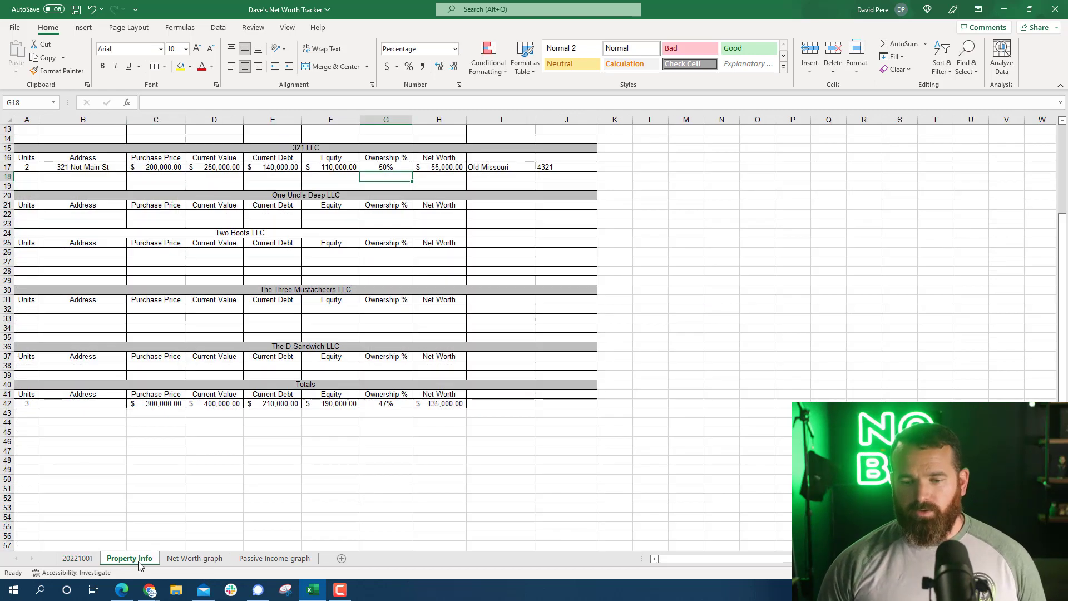
pyautogui.scroll(4, 215, 435)
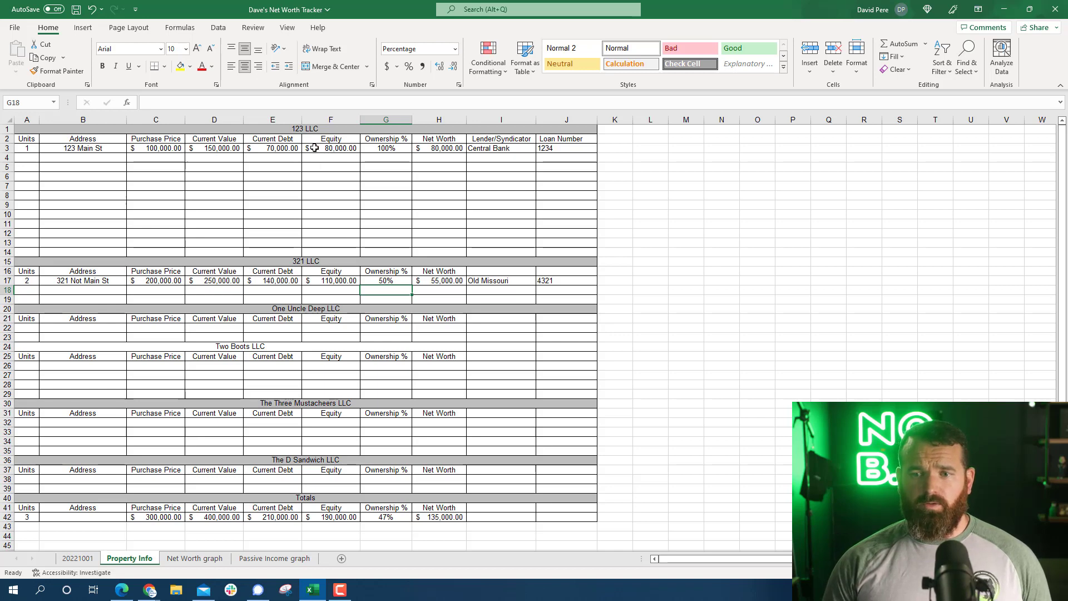
pyautogui.click(288, 147)
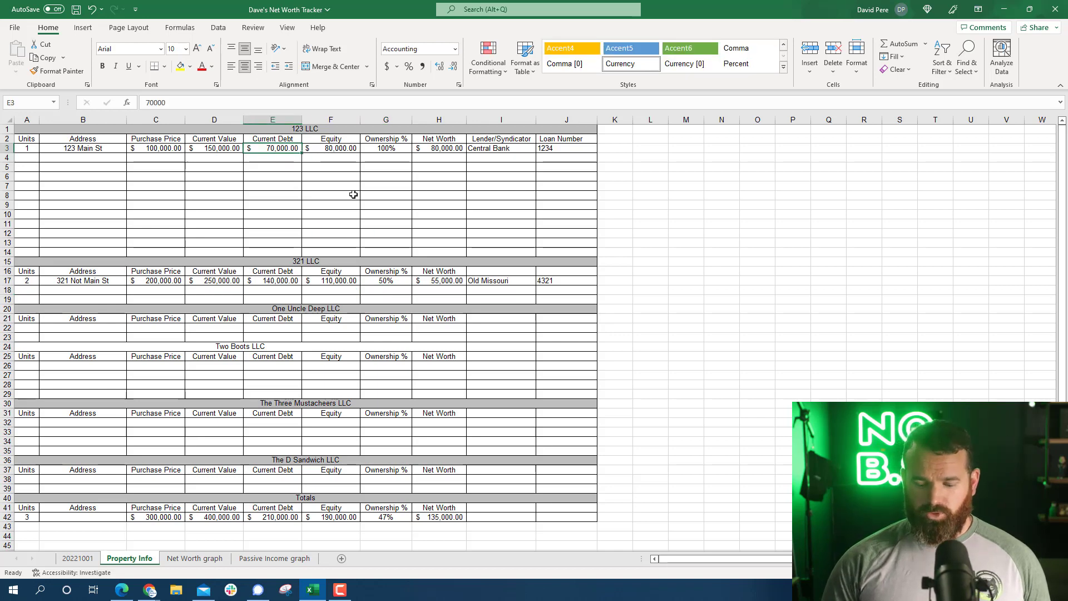
pyautogui.press('Down')
pyautogui.press('Down')
pyautogui.press('Down')
pyautogui.press('Down')
pyautogui.press('Down')
pyautogui.press('Down')
pyautogui.press('Down')
pyautogui.press('Down')
pyautogui.press('Down')
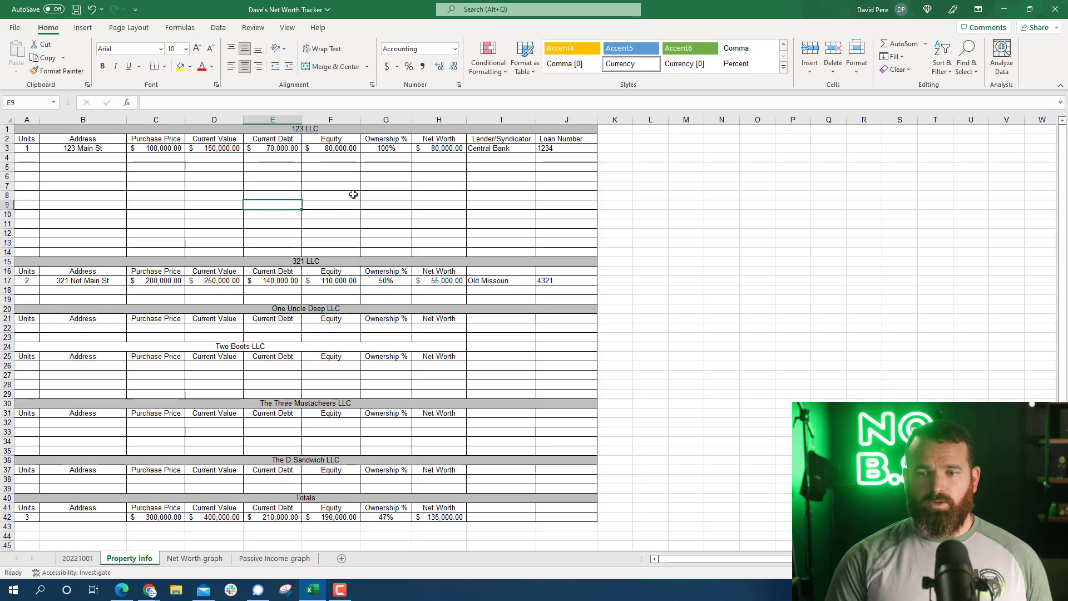
pyautogui.press('Down')
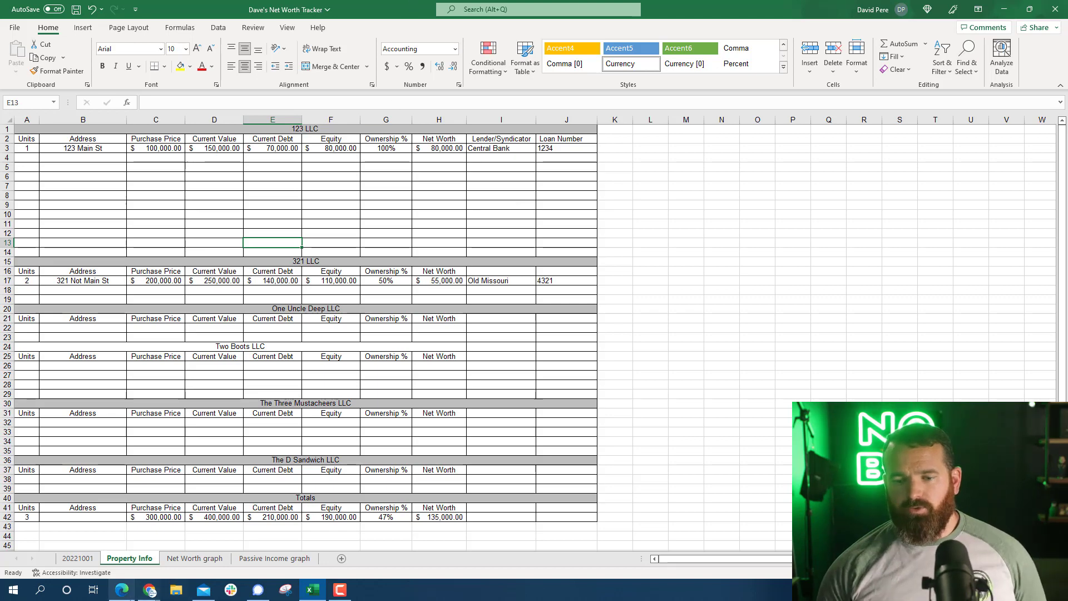
pyautogui.click(82, 558)
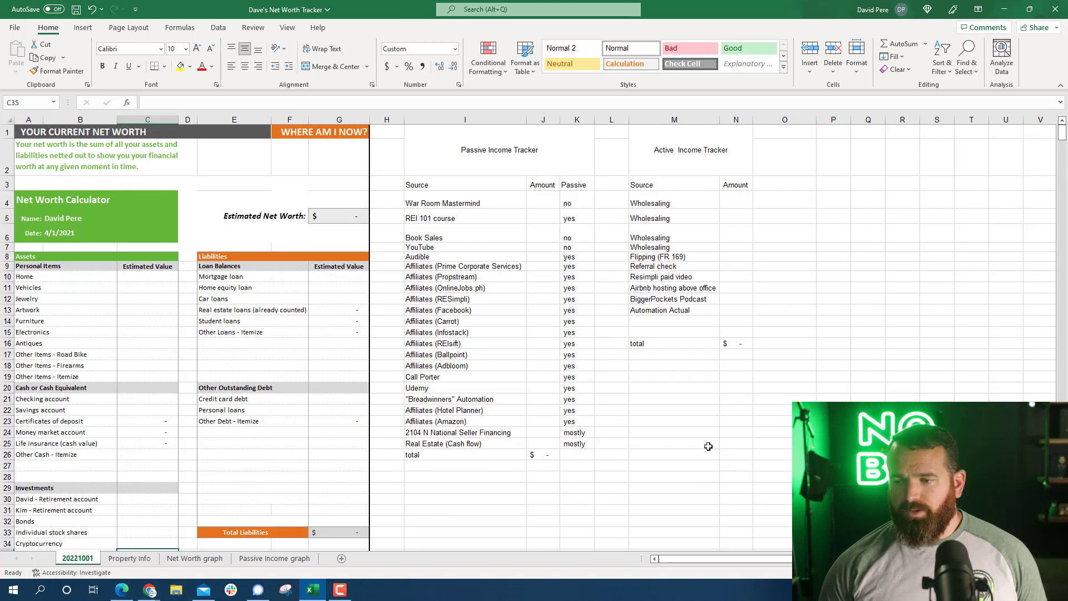